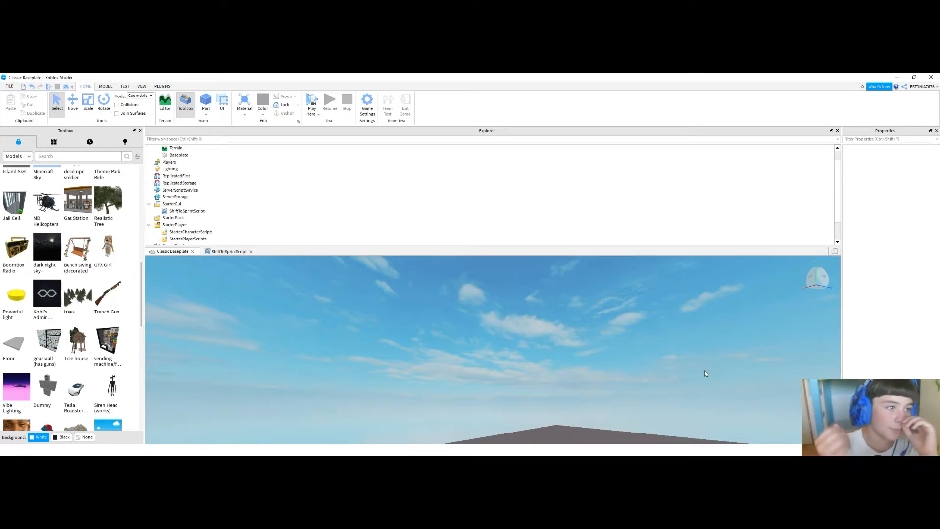
pyautogui.moveTo(654, 298); pyautogui.dragTo(622, 313, button='right')
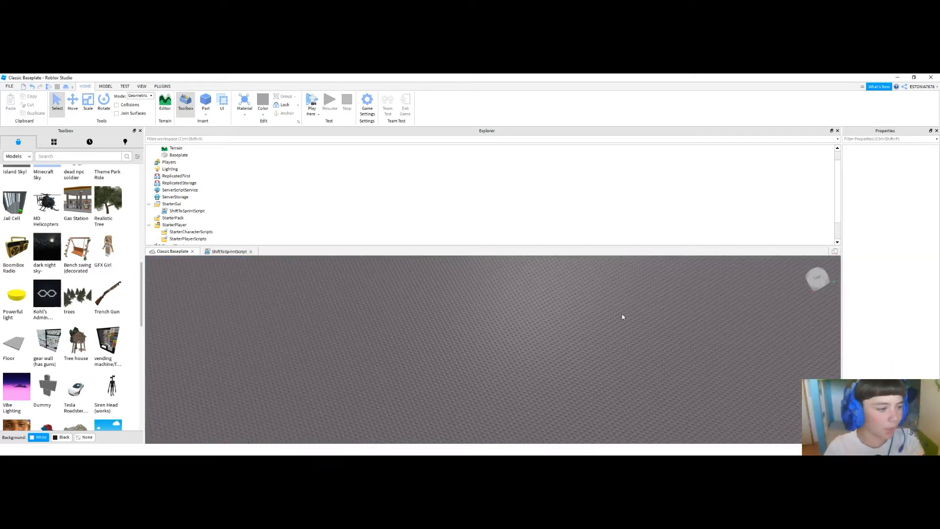
pyautogui.scroll(-3, 83, 357)
pyautogui.moveTo(352, 290); pyautogui.dragTo(353, 290, button='right')
pyautogui.moveTo(435, 350); pyautogui.dragTo(425, 352, button='right')
pyautogui.moveTo(307, 318); pyautogui.dragTo(307, 316, button='right')
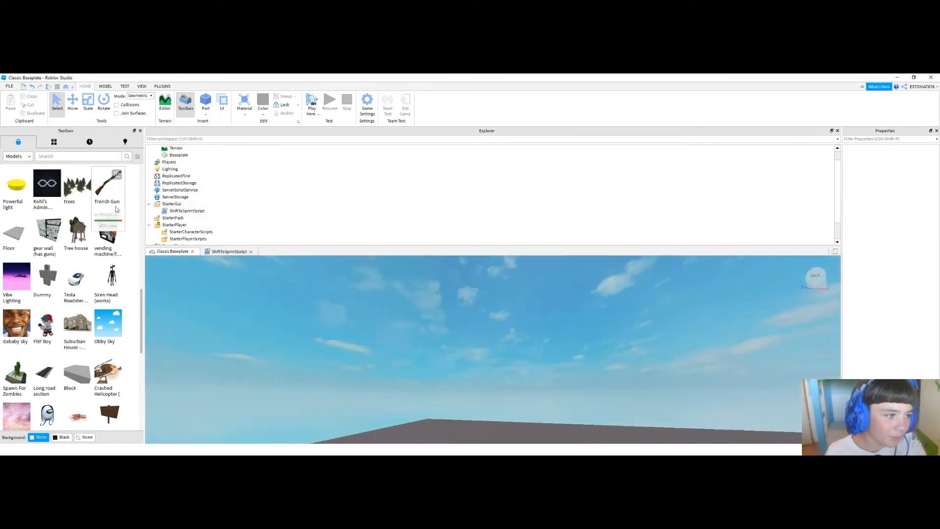
pyautogui.click(149, 205)
pyautogui.moveTo(312, 358); pyautogui.dragTo(292, 352, button='right')
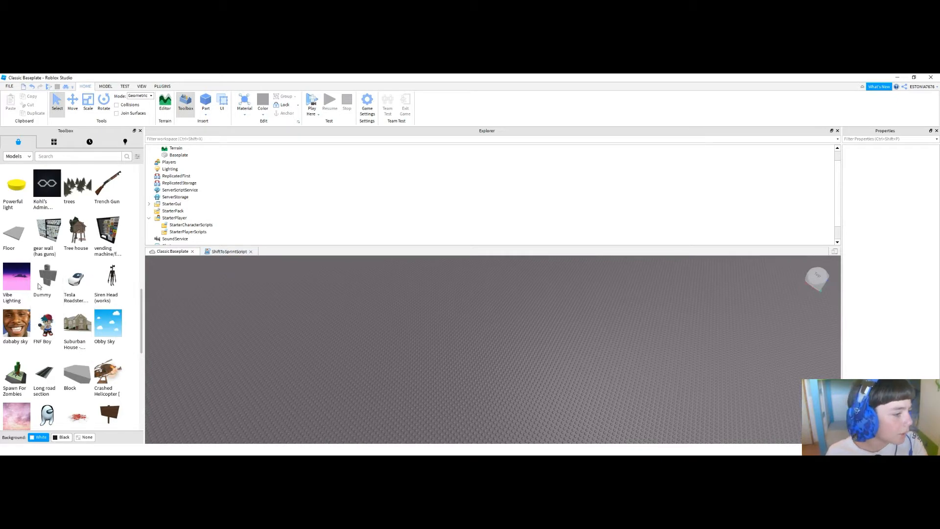
# - Search the model library for "dog"
pyautogui.click(97, 155)
pyautogui.write('dog')
pyautogui.press('Return')
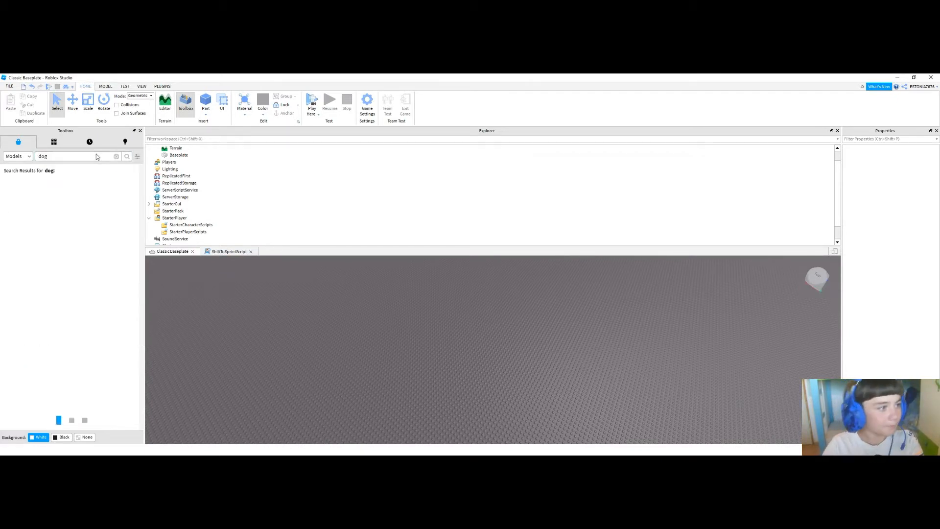
pyautogui.moveTo(325, 310); pyautogui.dragTo(327, 313, button='right')
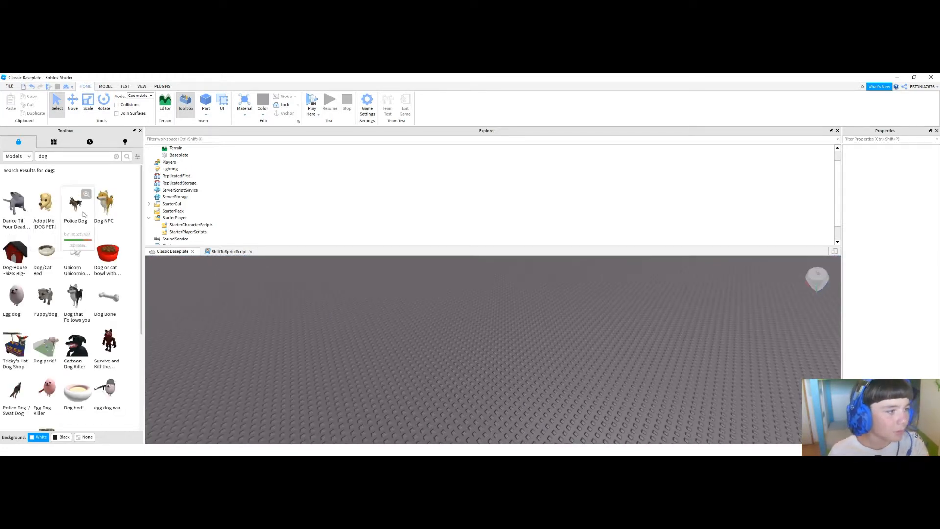
# - Insert the Police Dog model onto the baseplate and read through its qPerfectionWeld script
pyautogui.moveTo(83, 213); pyautogui.dragTo(533, 327)
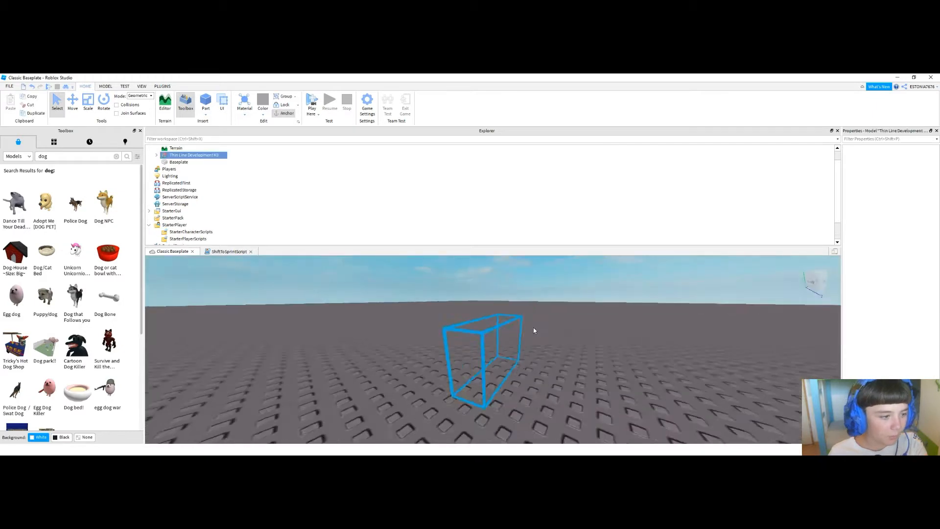
pyautogui.click(154, 155)
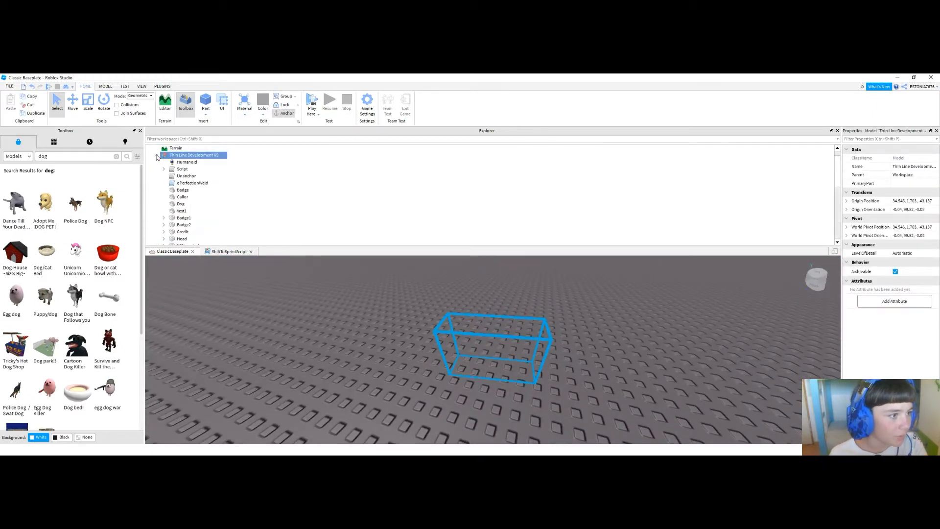
pyautogui.click(174, 183)
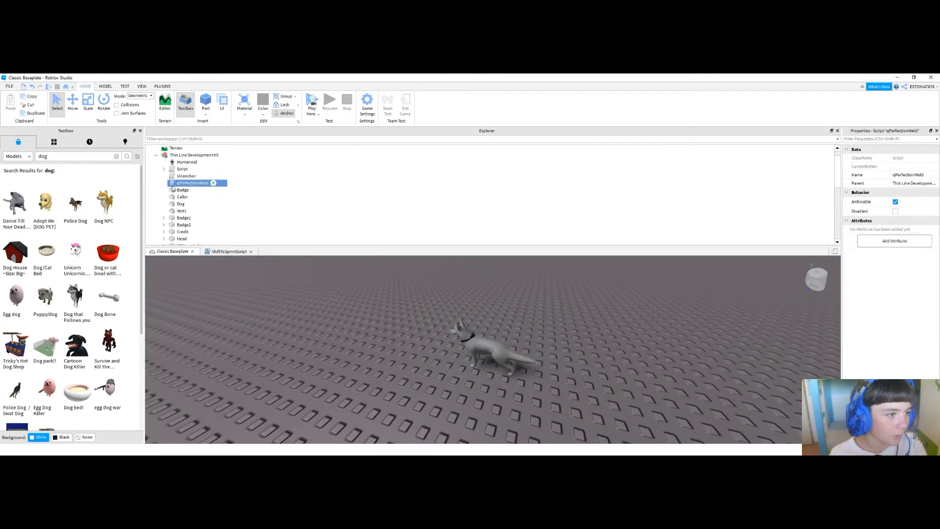
pyautogui.doubleClick(173, 184)
pyautogui.scroll(-4, 230, 319)
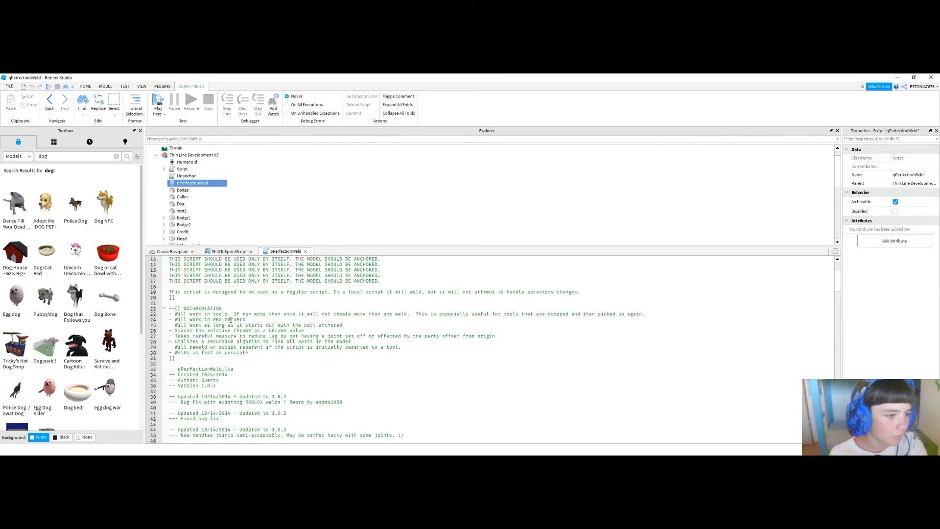
pyautogui.scroll(2, 221, 308)
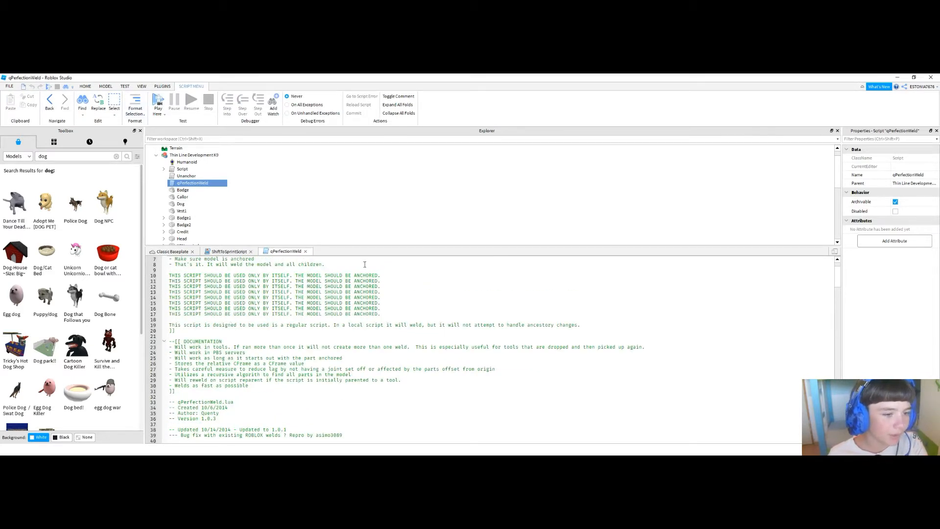
# - Return to the Classic Baseplate view and look over the police dog model
pyautogui.moveTo(104, 192)
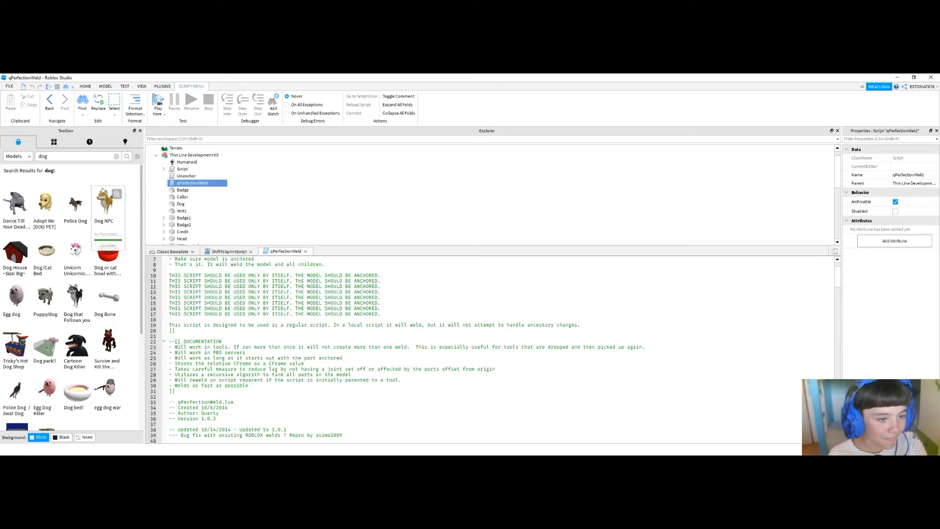
pyautogui.click(85, 86)
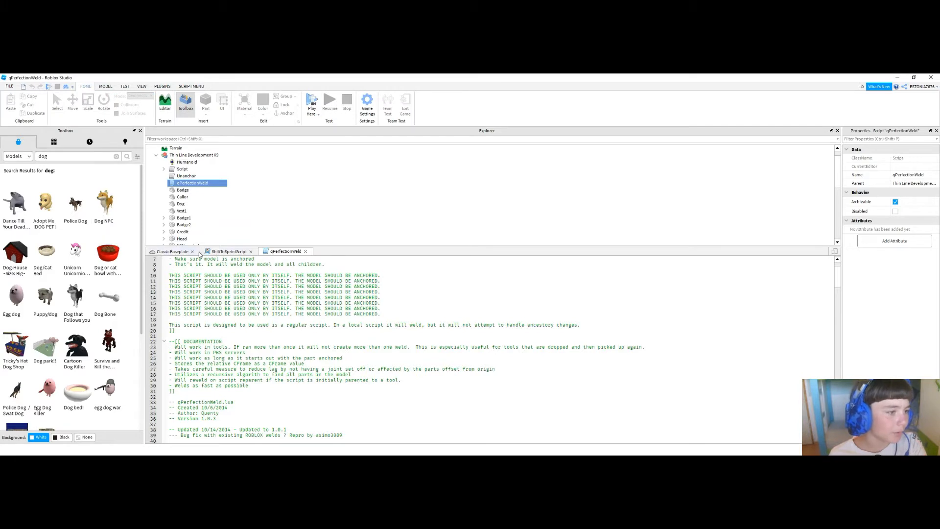
pyautogui.click(172, 251)
pyautogui.click(450, 314)
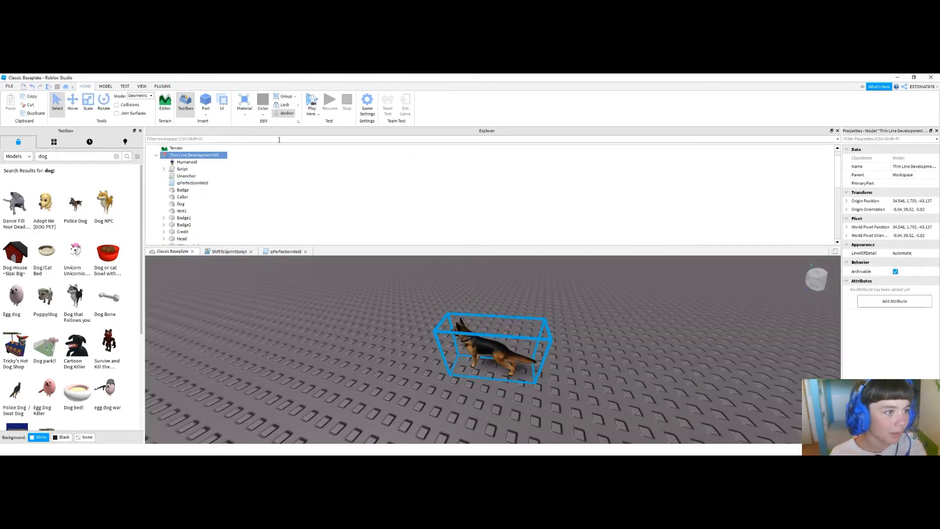
pyautogui.rightClick(471, 193)
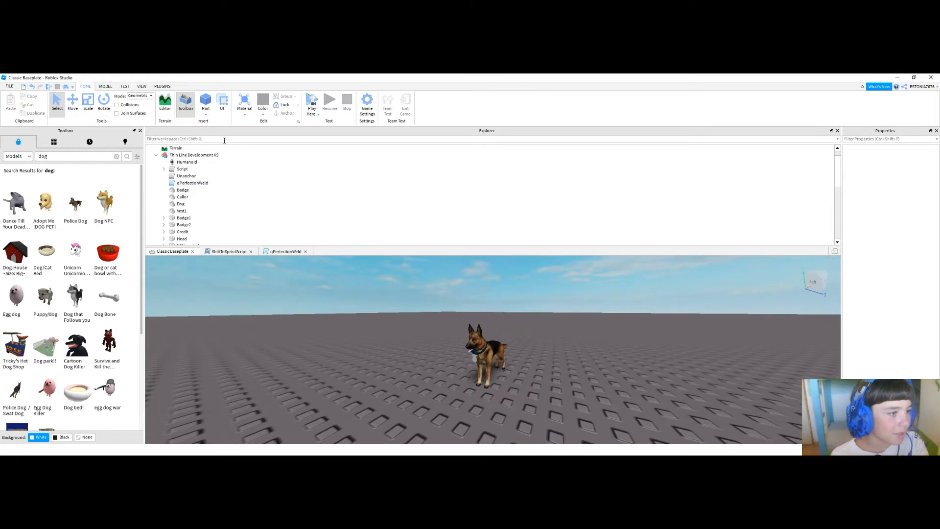
# - Inspect the code of the police dog's Script, its nested Pathfinder module and the Unanchor script
pyautogui.click(179, 176)
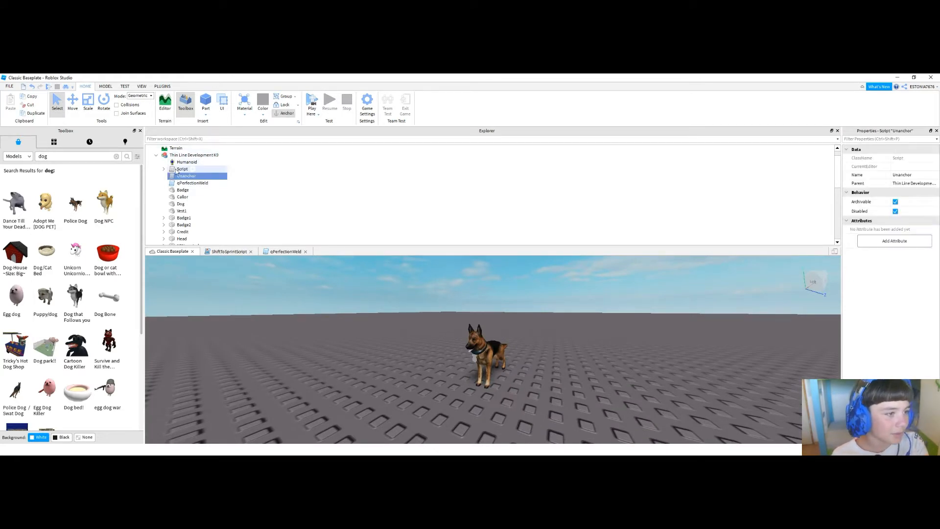
pyautogui.doubleClick(180, 169)
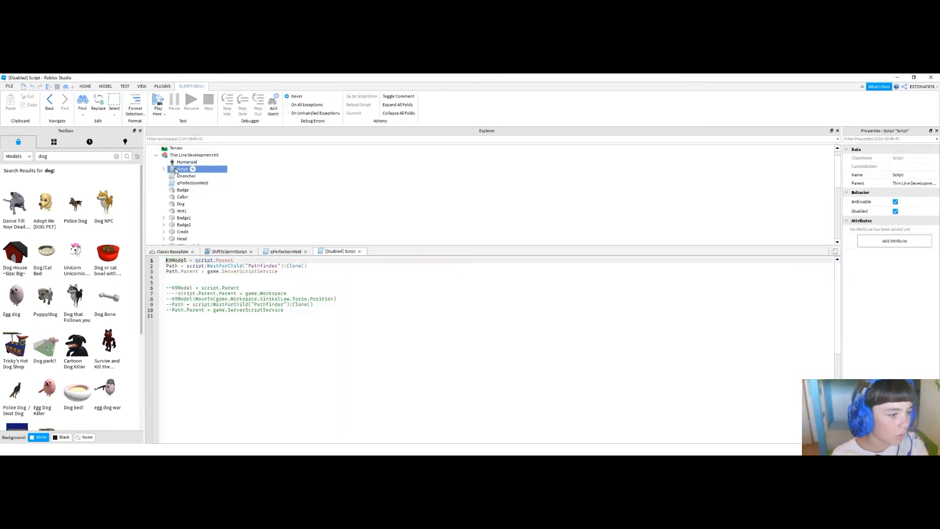
pyautogui.rightClick(176, 170)
pyautogui.click(210, 224)
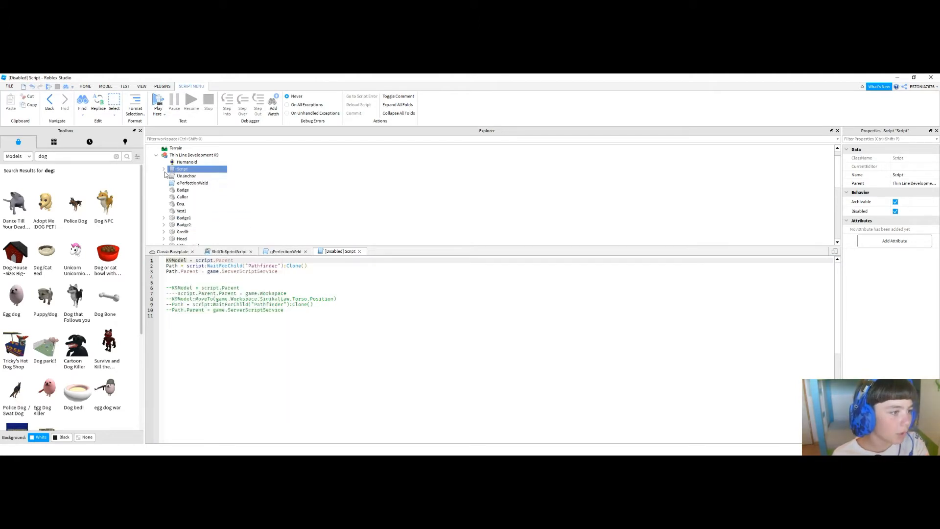
pyautogui.doubleClick(180, 177)
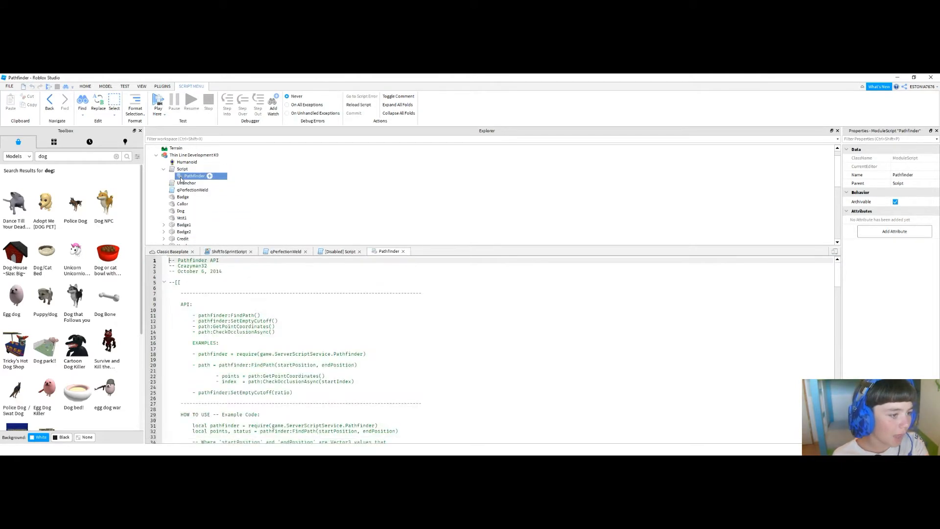
pyautogui.click(165, 169)
pyautogui.doubleClick(185, 176)
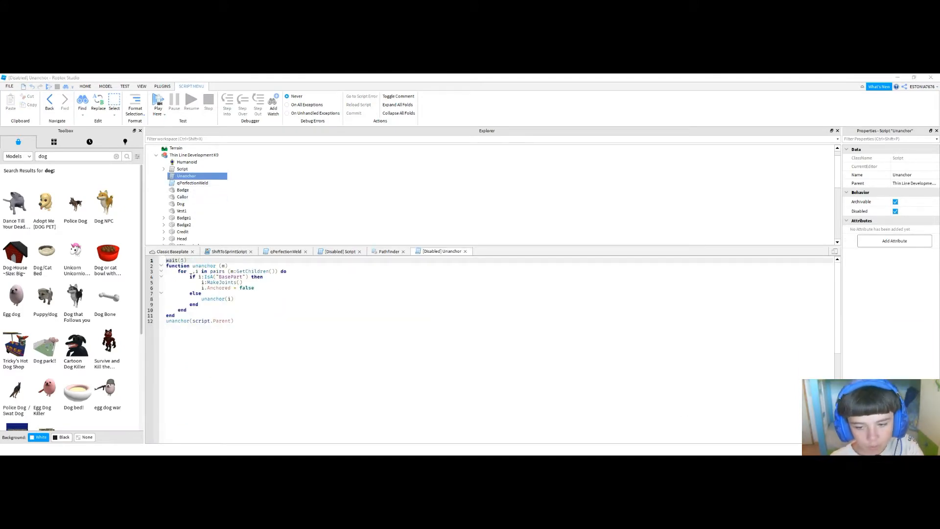
# - Return to the Classic Baseplate view and delete the police dog model from the Workspace
pyautogui.click(86, 87)
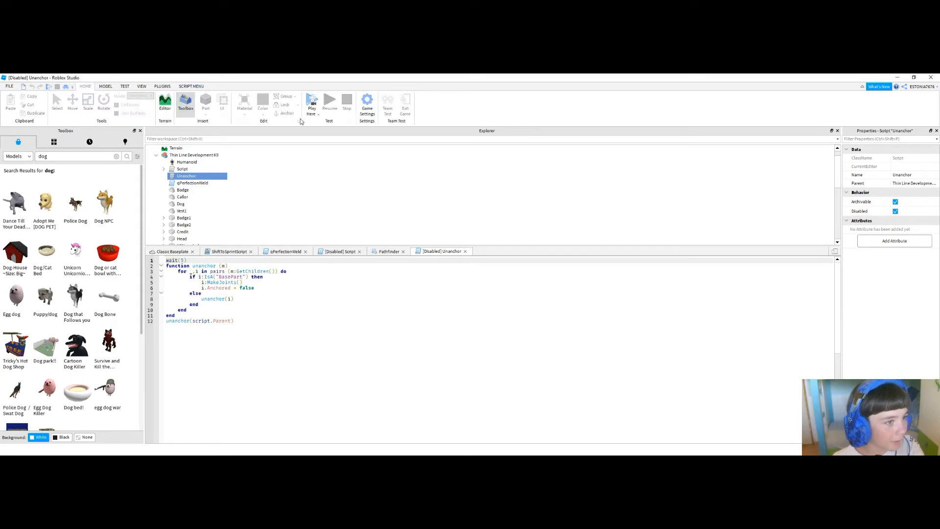
pyautogui.click(172, 251)
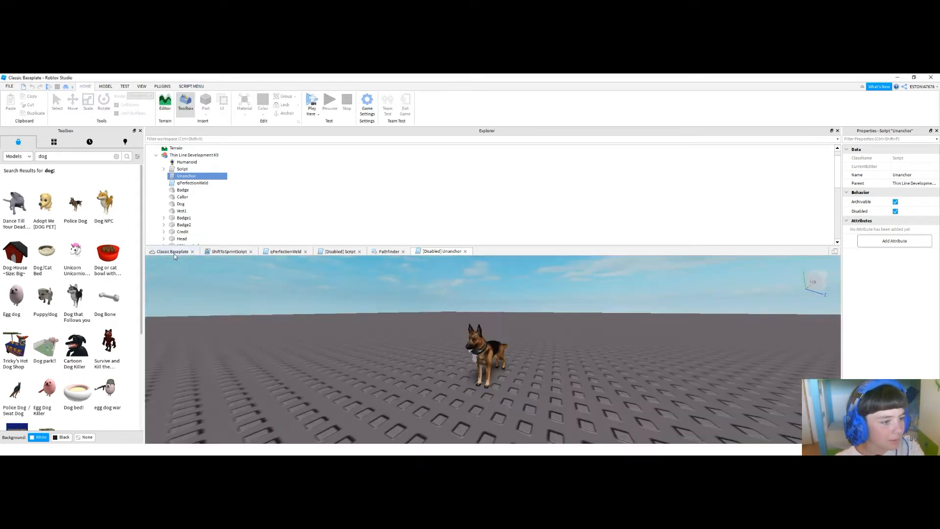
pyautogui.click(483, 362)
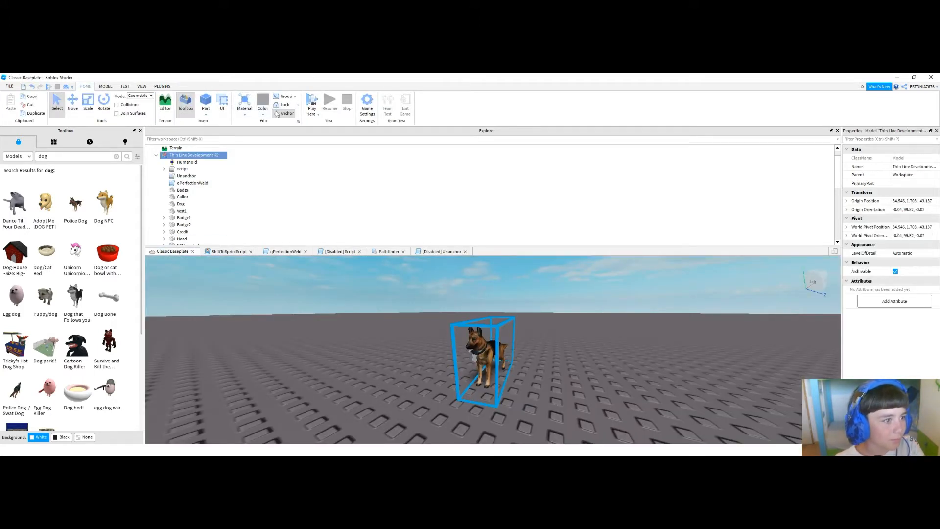
pyautogui.scroll(-4, 163, 187)
pyautogui.scroll(5, 177, 202)
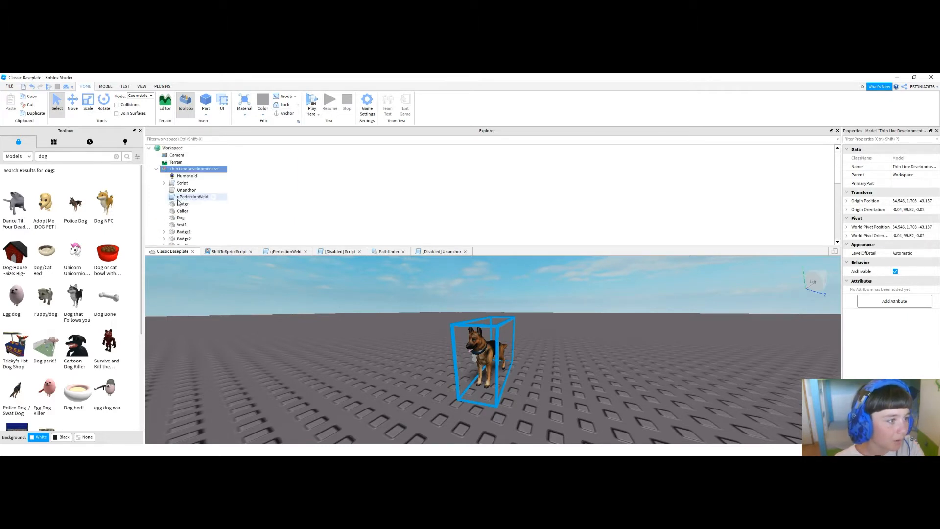
pyautogui.rightClick(165, 168)
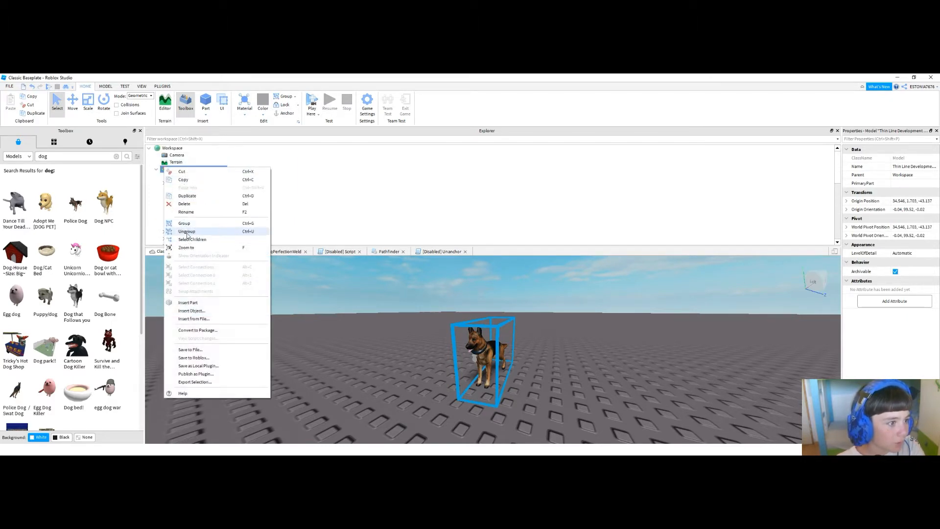
pyautogui.click(184, 203)
# - Insert the My Pet Chihuahua model from further down the dog results onto the baseplate
pyautogui.scroll(-3, 83, 246)
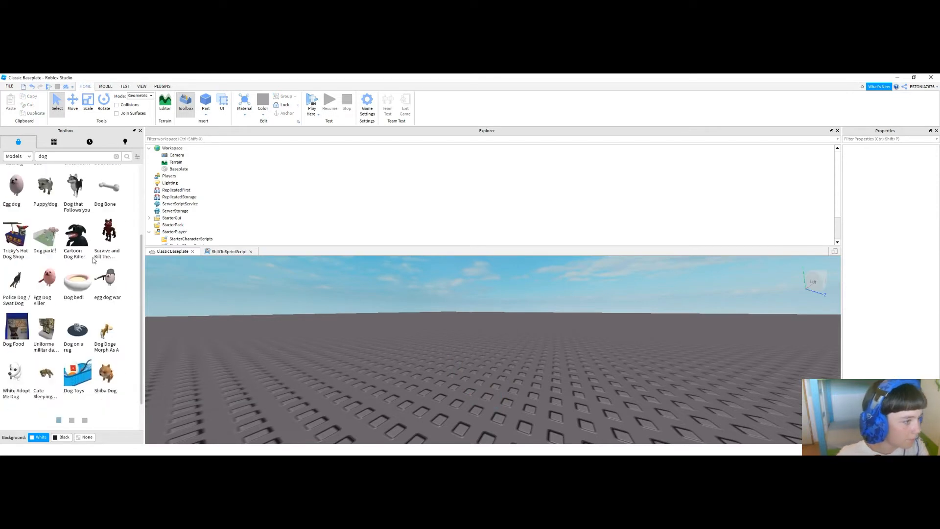
pyautogui.scroll(-5, 83, 245)
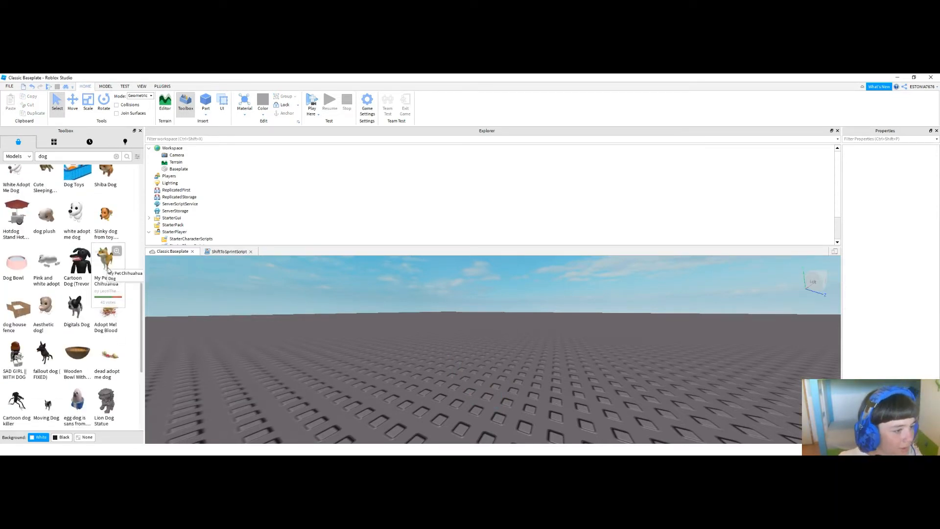
pyautogui.click(109, 271)
pyautogui.moveTo(447, 336); pyautogui.dragTo(447, 336, button='right')
pyautogui.scroll(-5, 447, 336)
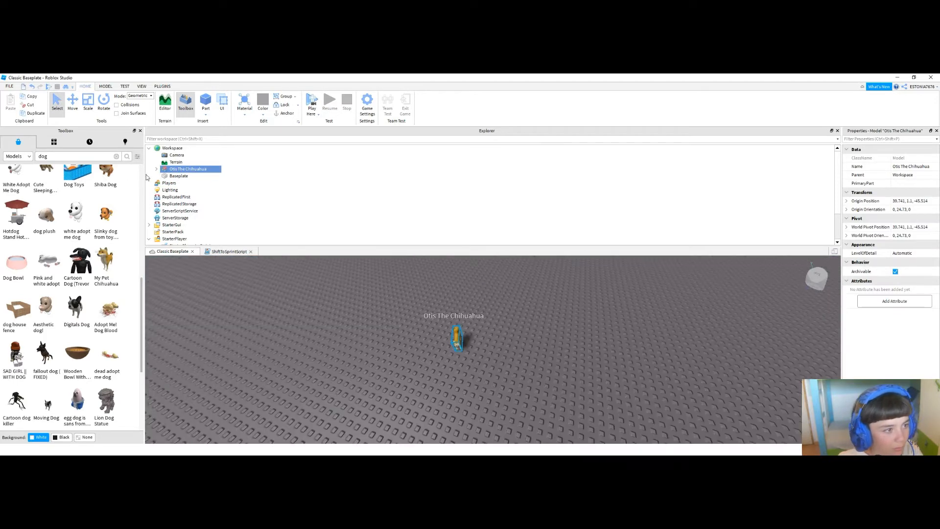
# - Delete the RegenerateHealth script and the NoHat object from the chihuahua model
pyautogui.click(157, 168)
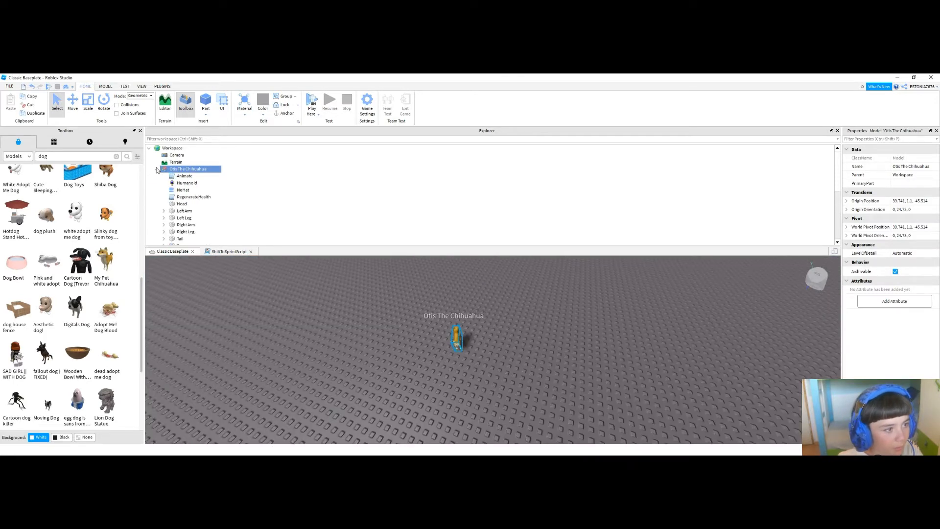
pyautogui.rightClick(183, 197)
pyautogui.click(209, 252)
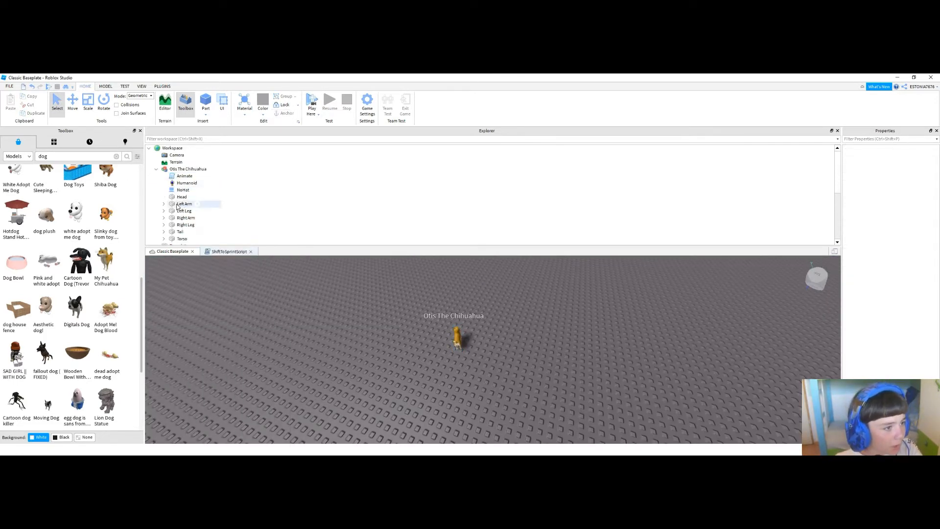
pyautogui.scroll(-1, 177, 205)
pyautogui.click(164, 184)
pyautogui.click(164, 190)
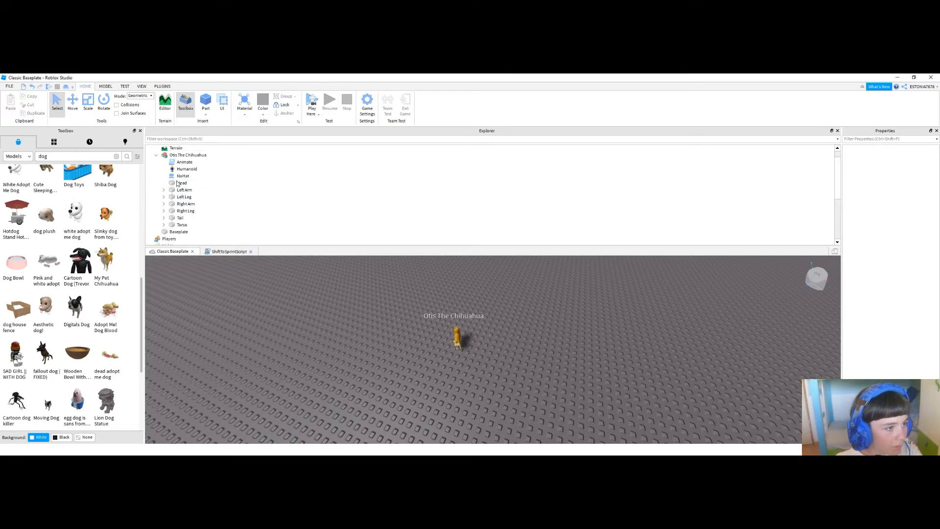
pyautogui.click(179, 176)
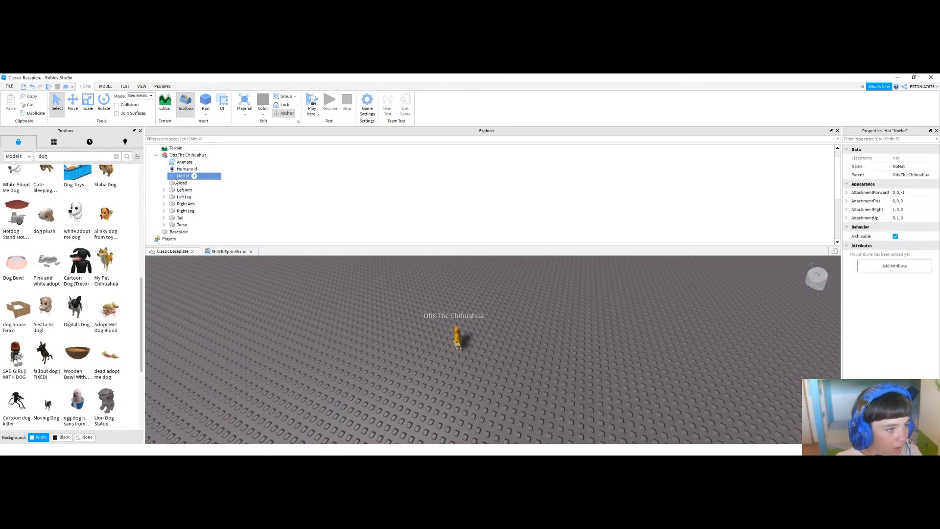
pyautogui.rightClick(176, 178)
pyautogui.click(195, 216)
# - Rename the chihuahua model as StarterCharacter
pyautogui.moveTo(395, 328); pyautogui.dragTo(398, 334, button='right')
pyautogui.click(474, 377)
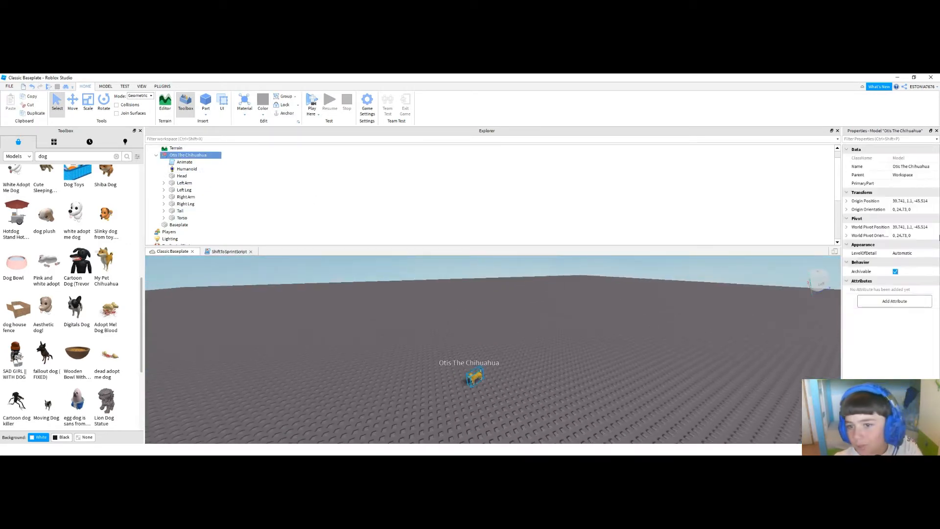
pyautogui.click(925, 167)
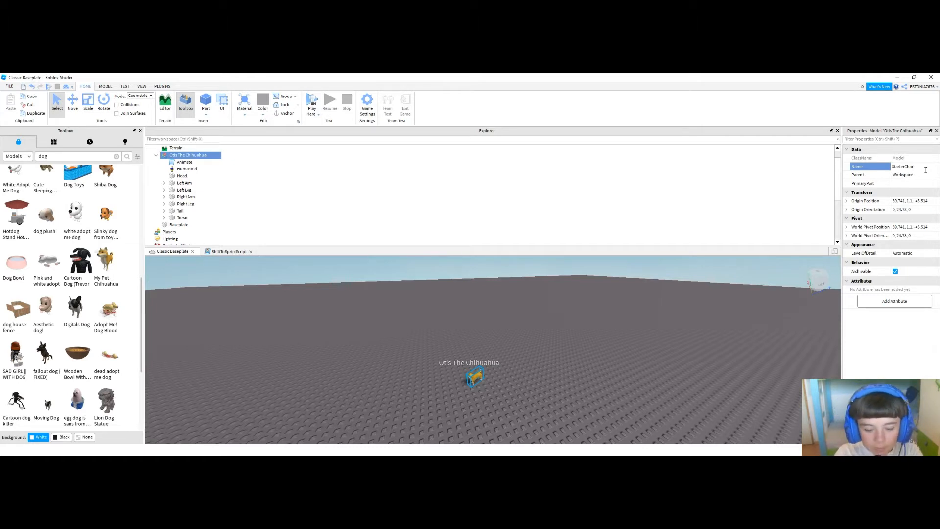
pyautogui.press('Return')
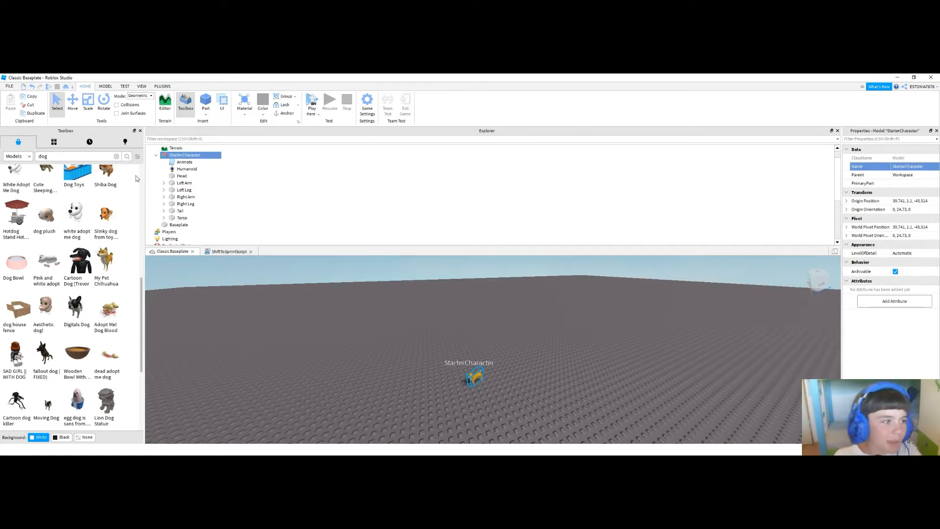
# - Collapse the StarterCharacter model and move it from the Workspace into StarterPlayer
pyautogui.click(157, 155)
pyautogui.moveTo(183, 154); pyautogui.dragTo(177, 205)
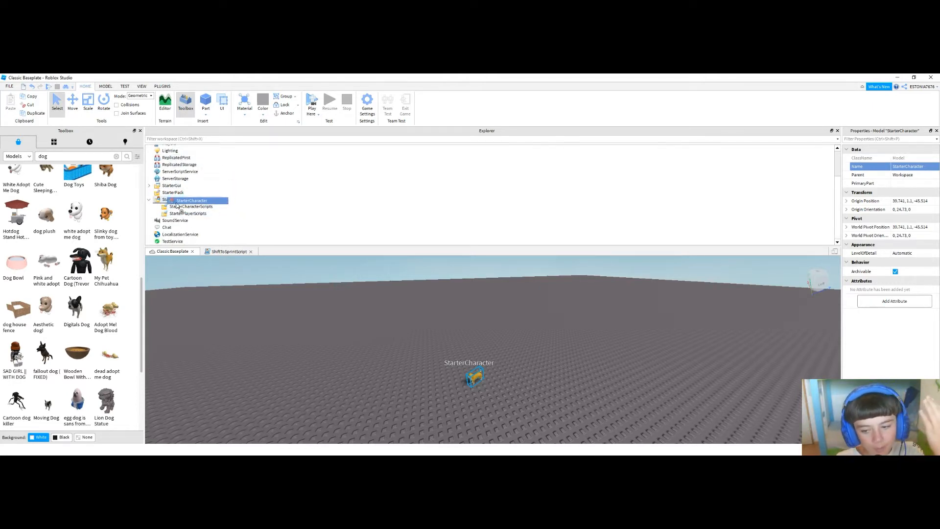
# - Place the StarterCharacter model directly under StarterPlayer, alongside StarterCharacterScripts and StarterPlayerScripts
pyautogui.moveTo(177, 206); pyautogui.dragTo(168, 170)
pyautogui.scroll(2, 179, 203)
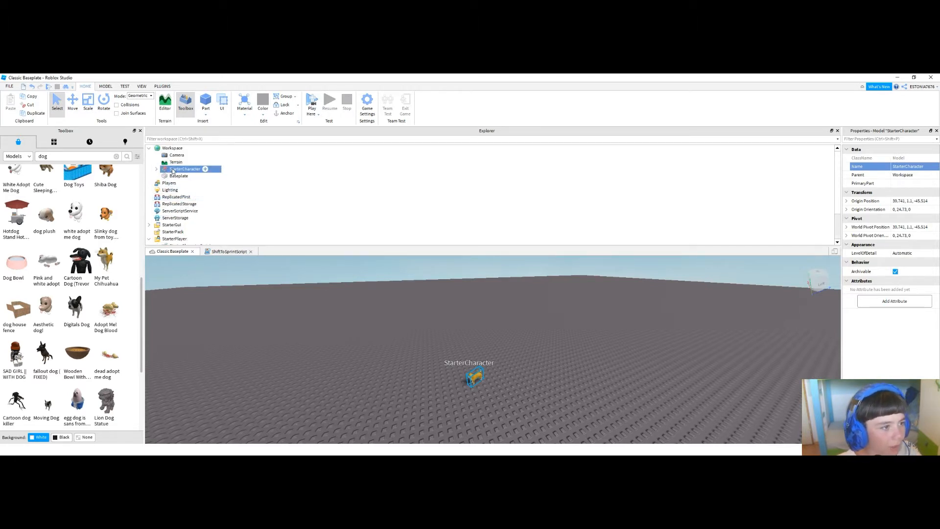
pyautogui.moveTo(172, 170); pyautogui.dragTo(206, 207)
pyautogui.scroll(-2, 241, 183)
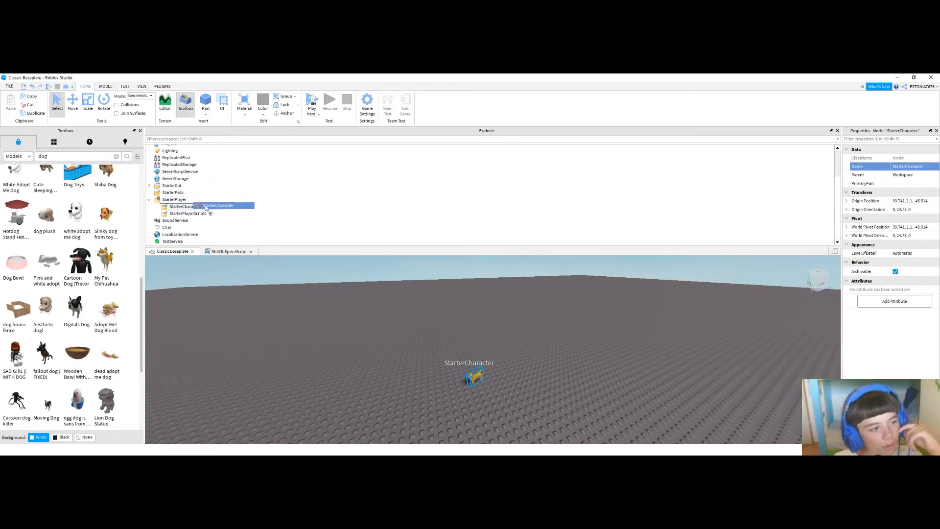
pyautogui.moveTo(200, 207)
pyautogui.mouseDown()
pyautogui.moveTo(166, 202)
pyautogui.moveTo(294, 202)
pyautogui.moveTo(231, 188)
pyautogui.moveTo(185, 190)
pyautogui.moveTo(170, 205)
pyautogui.moveTo(187, 206)
pyautogui.mouseUp()
# - Start a playtest in Play mode and walk the dog character across the baseplate
pyautogui.moveTo(424, 297); pyautogui.dragTo(421, 297, button='right')
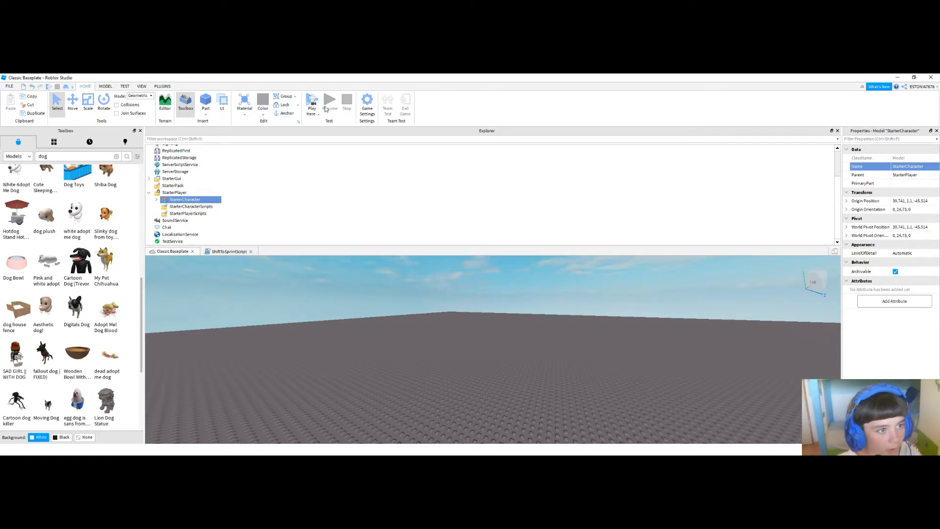
pyautogui.click(312, 114)
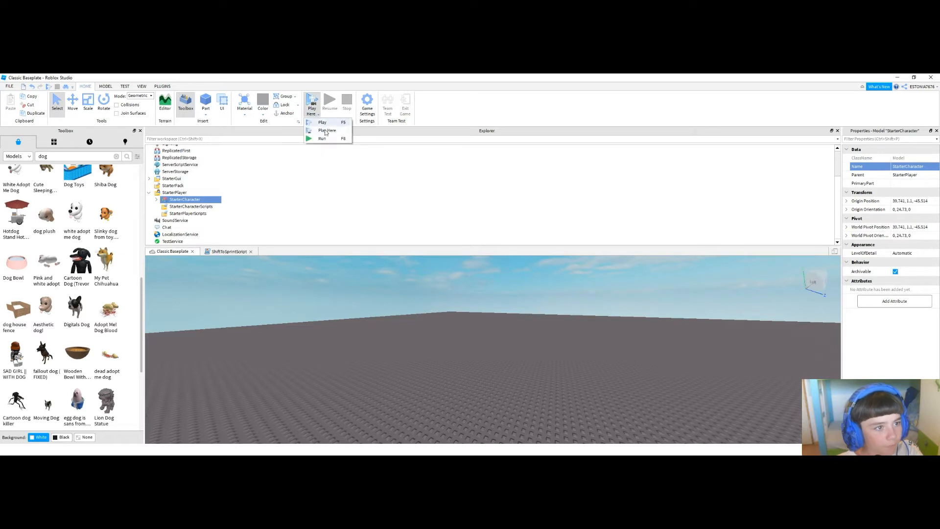
pyautogui.click(317, 122)
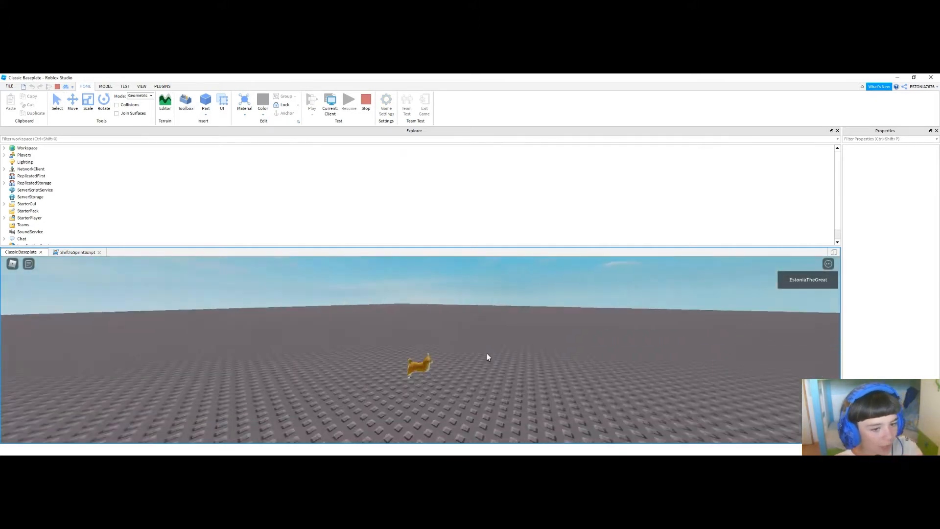
pyautogui.press('w')
pyautogui.moveTo(487, 357); pyautogui.dragTo(479, 356, button='right')
pyautogui.scroll(-3, 480, 357)
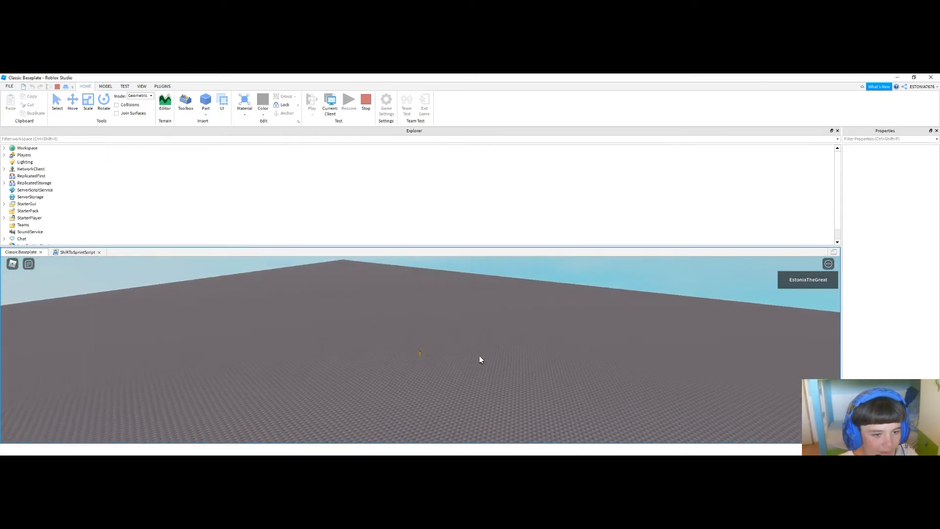
# - Examine the ShiftToSprintScript code during the playtest and return to the running game
pyautogui.click(73, 251)
pyautogui.click(15, 252)
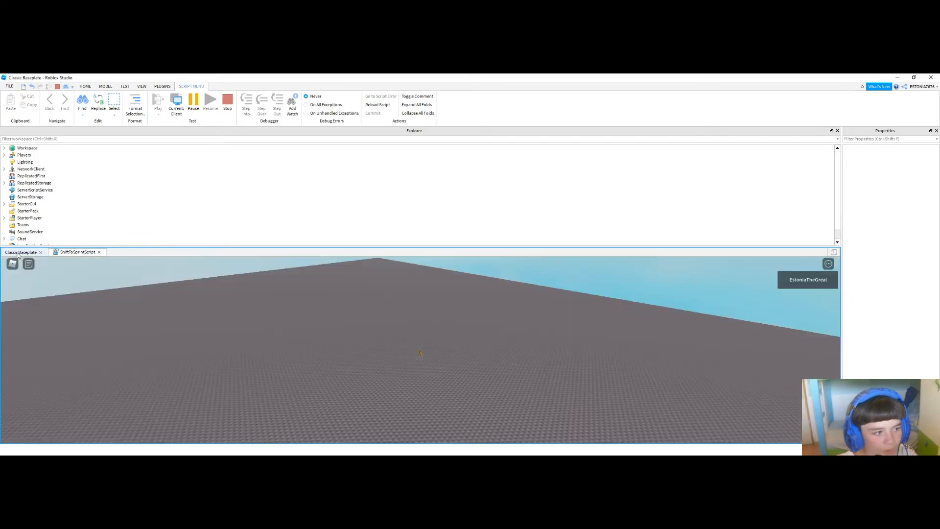
pyautogui.click(73, 251)
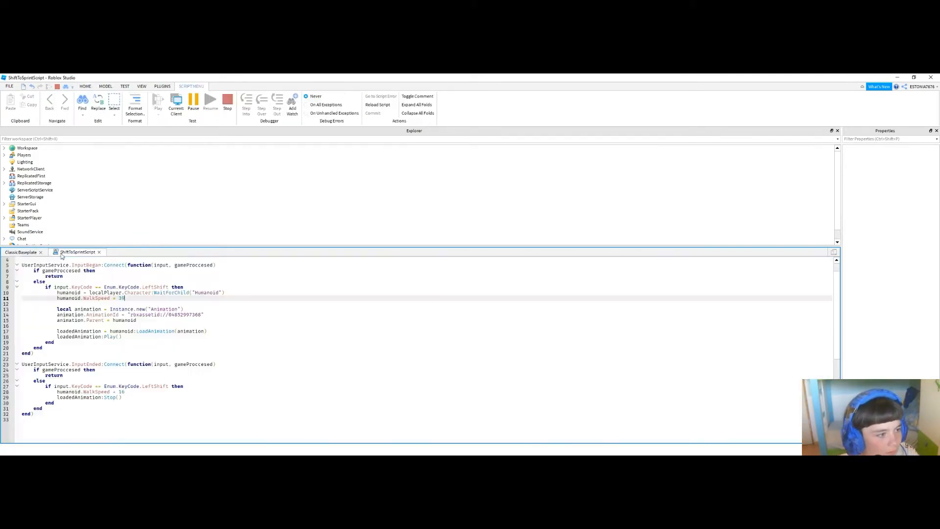
pyautogui.scroll(1, 39, 277)
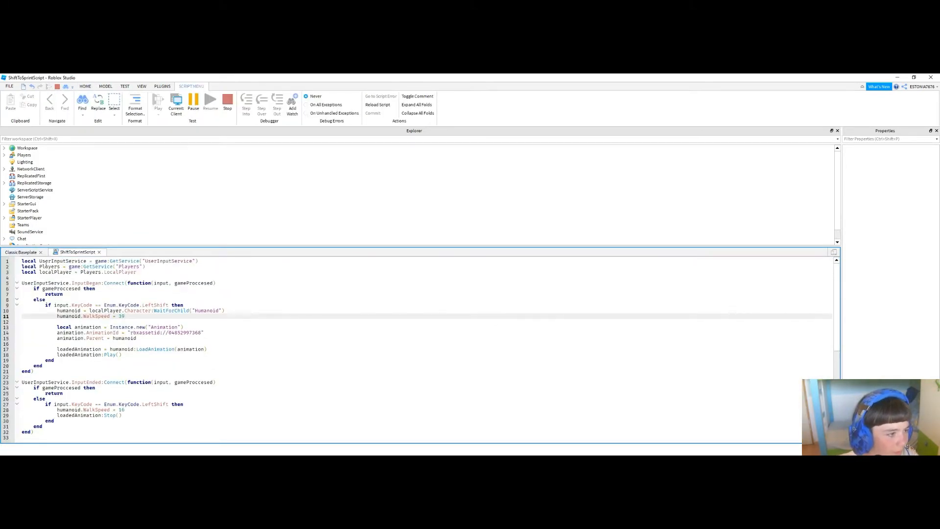
pyautogui.click(19, 253)
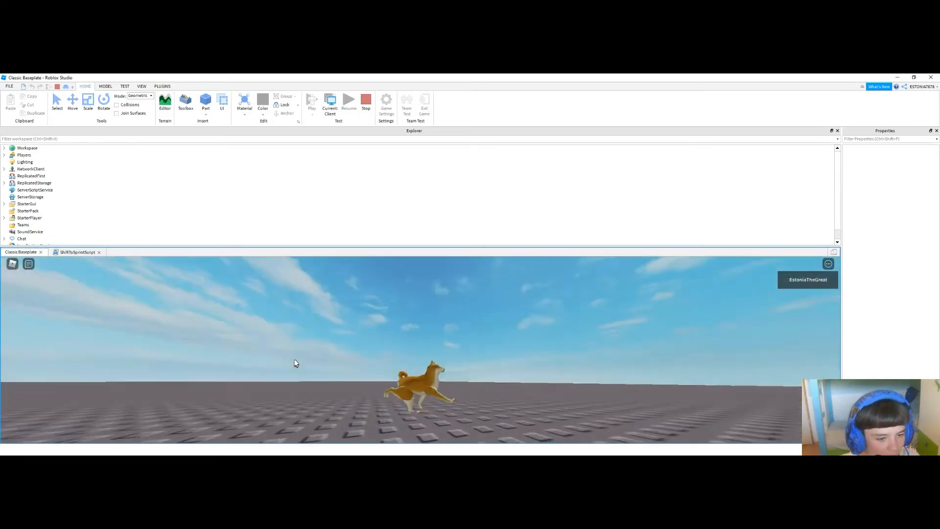
# - Walk the dog character forward, backward and sideways to check its running animation
pyautogui.moveTo(294, 360); pyautogui.dragTo(295, 360, button='right')
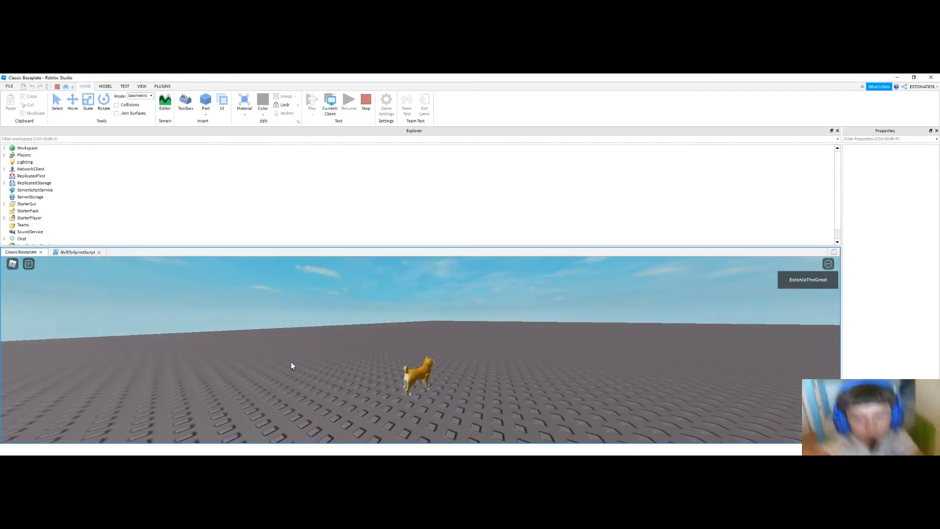
pyautogui.press('d')
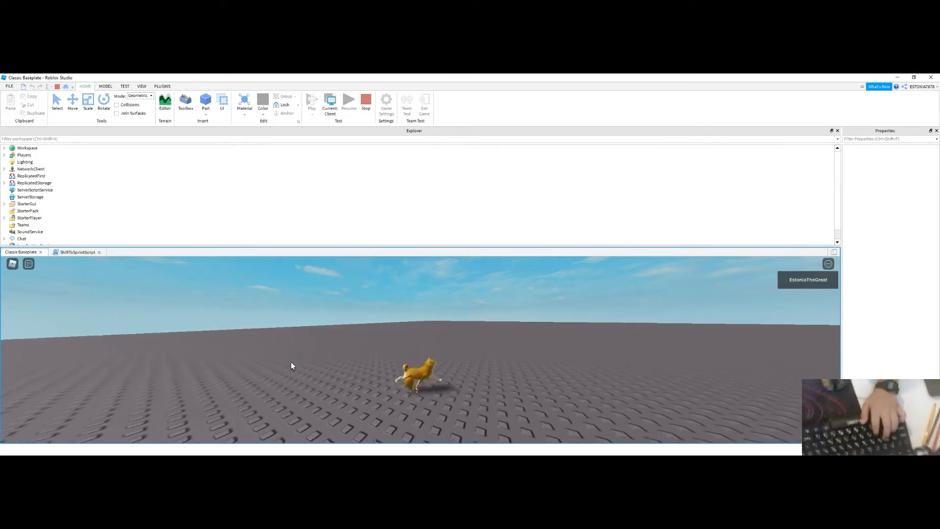
pyautogui.press('w')
pyautogui.press('a')
pyautogui.press('d')
pyautogui.press('s')
pyautogui.press('a')
pyautogui.press('w')
pyautogui.press('w')
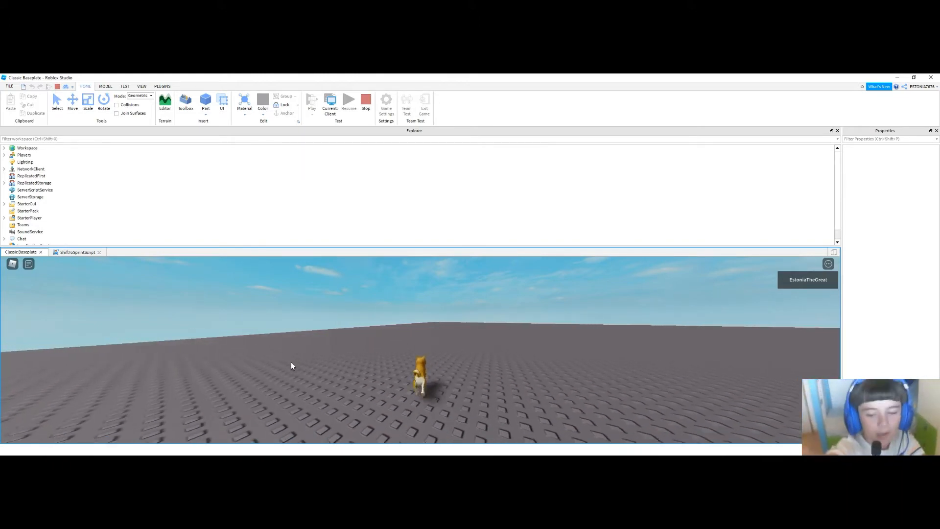
pyautogui.press('d')
# - Test the dog character's jump and keep running over the baseplate with the camera farther away
pyautogui.scroll(-3, 406, 353)
pyautogui.moveTo(407, 354); pyautogui.dragTo(418, 342, button='right')
pyautogui.press('space')
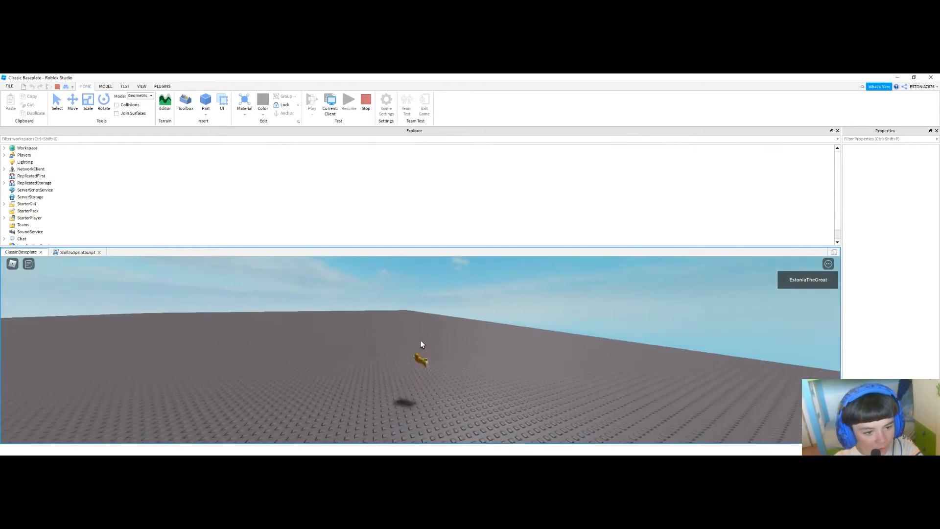
pyautogui.press('w')
pyautogui.press('w')
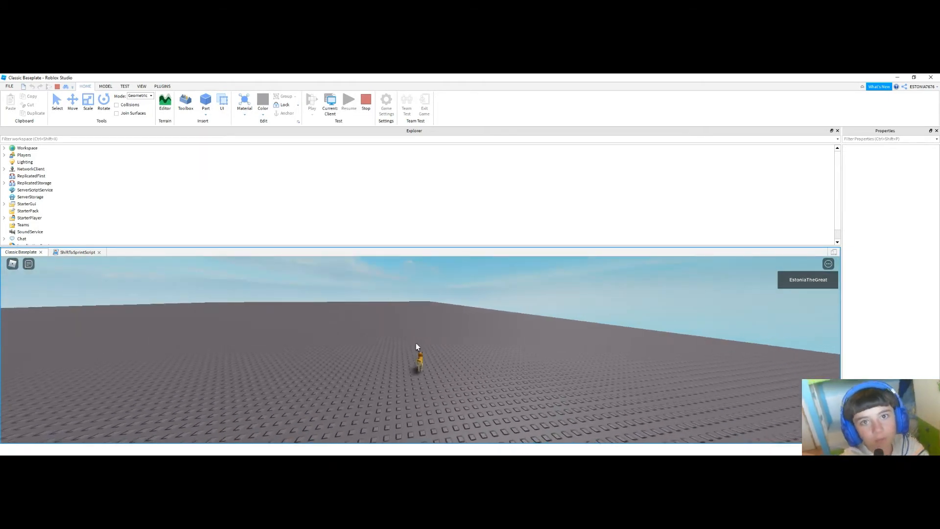
pyautogui.press('a')
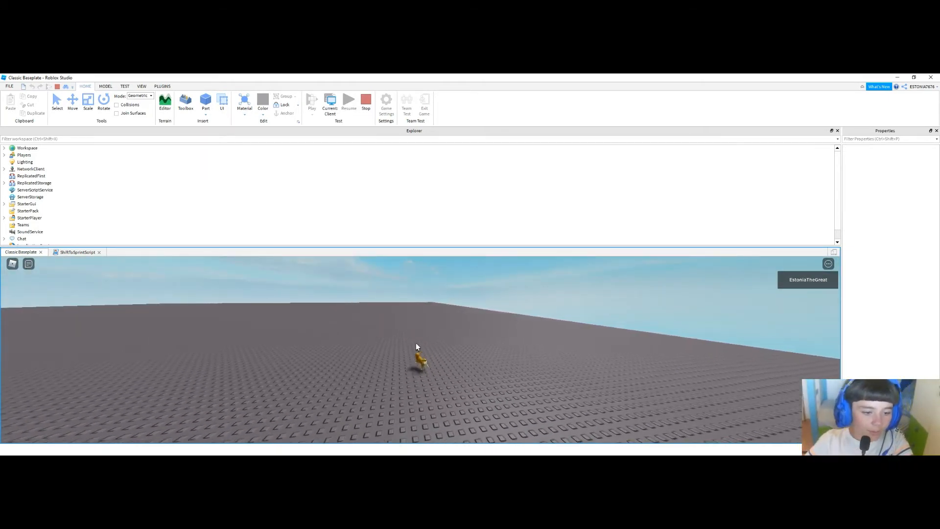
pyautogui.scroll(-5, 444, 343)
pyautogui.moveTo(443, 343); pyautogui.dragTo(463, 366, button='right')
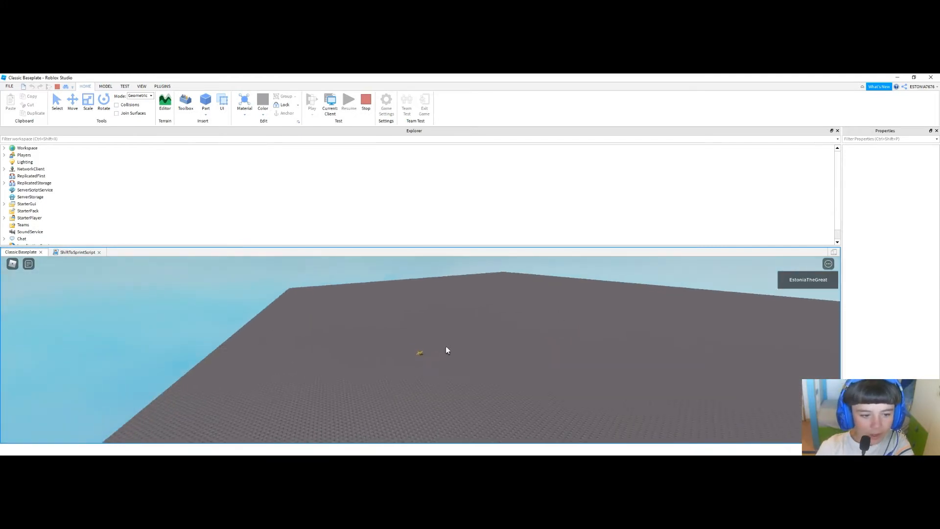
# - Run the dog character around in changing directions with a close-up camera
pyautogui.scroll(8, 418, 368)
pyautogui.press('d')
pyautogui.press('a')
pyautogui.press('s')
pyautogui.press('d')
pyautogui.press('a')
pyautogui.press('d')
pyautogui.press('w')
pyautogui.press('s')
pyautogui.press('w')
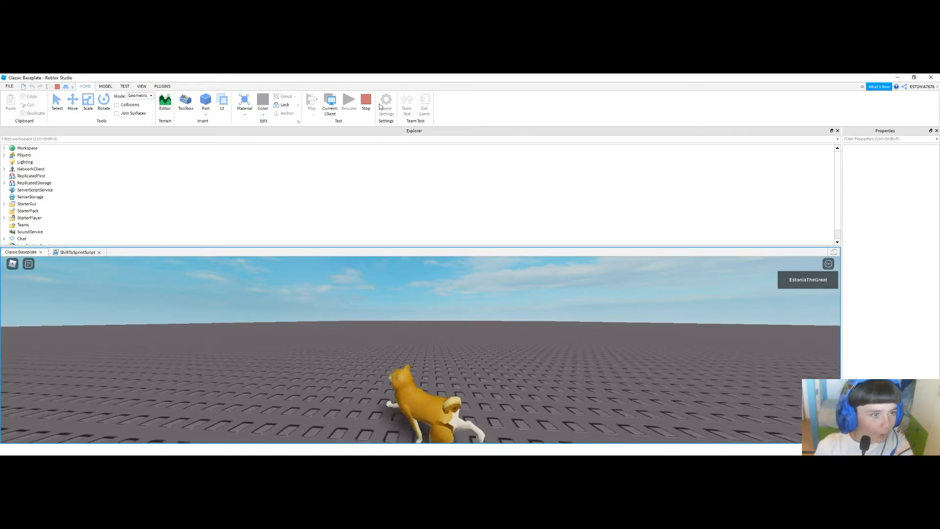
# - Stop the playtest and delete the StarterCharacter model from StarterPlayer
pyautogui.click(365, 107)
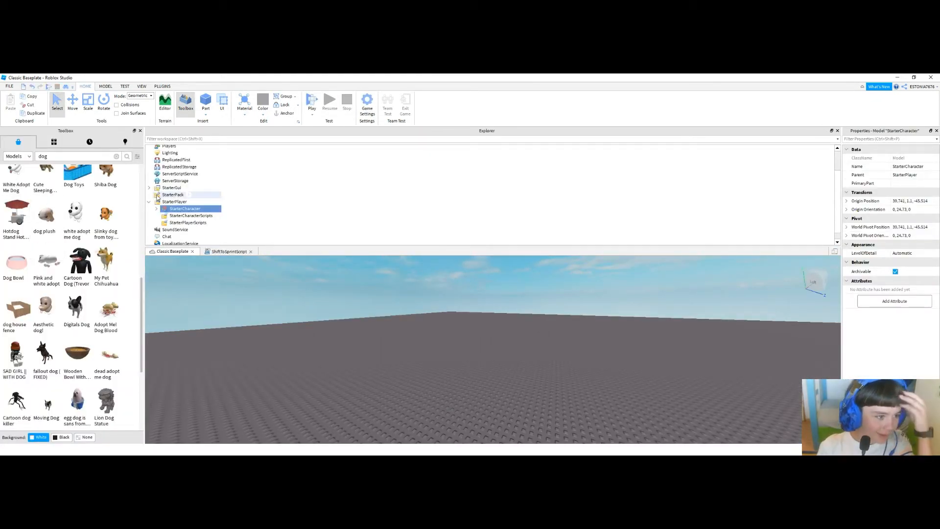
pyautogui.rightClick(168, 208)
pyautogui.click(191, 248)
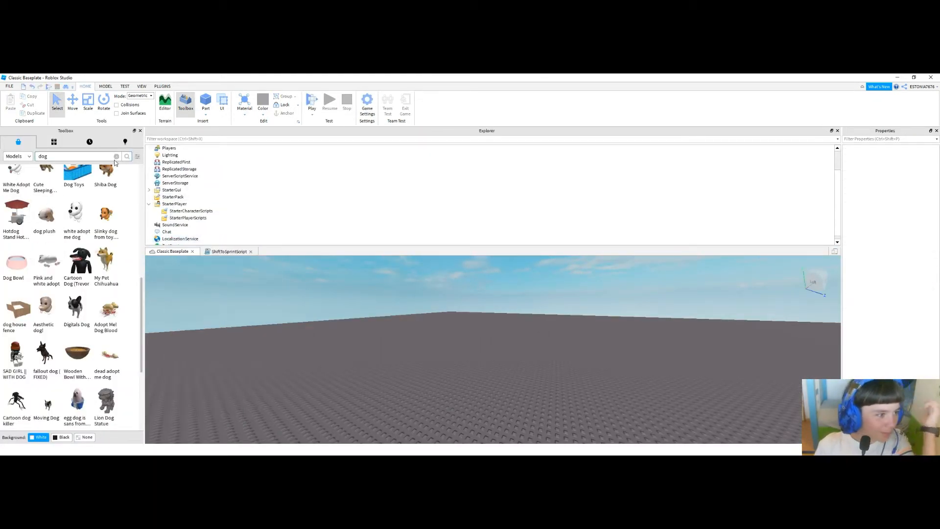
# - Search the model library for Car and insert the Tesla Roadster model onto the baseplate
pyautogui.click(116, 156)
pyautogui.write('Car')
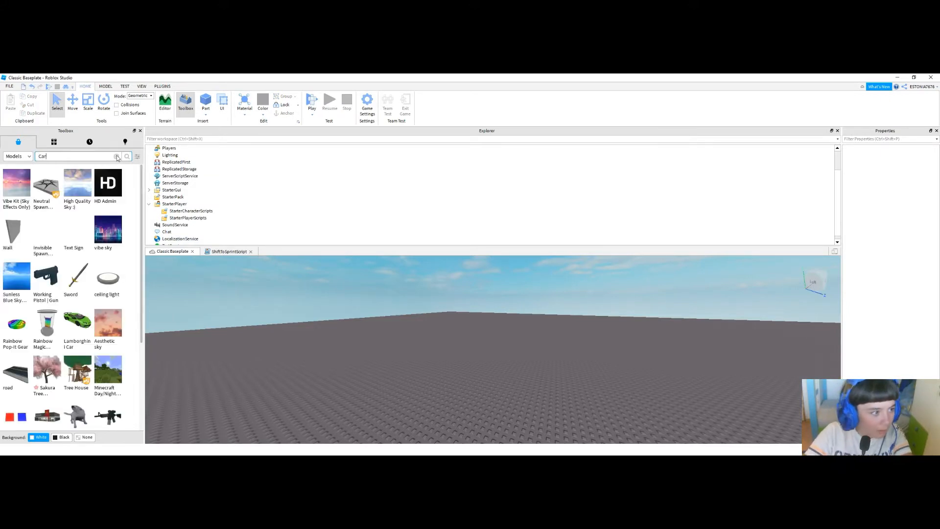
pyautogui.press('Return')
pyautogui.moveTo(361, 330); pyautogui.dragTo(327, 310, button='right')
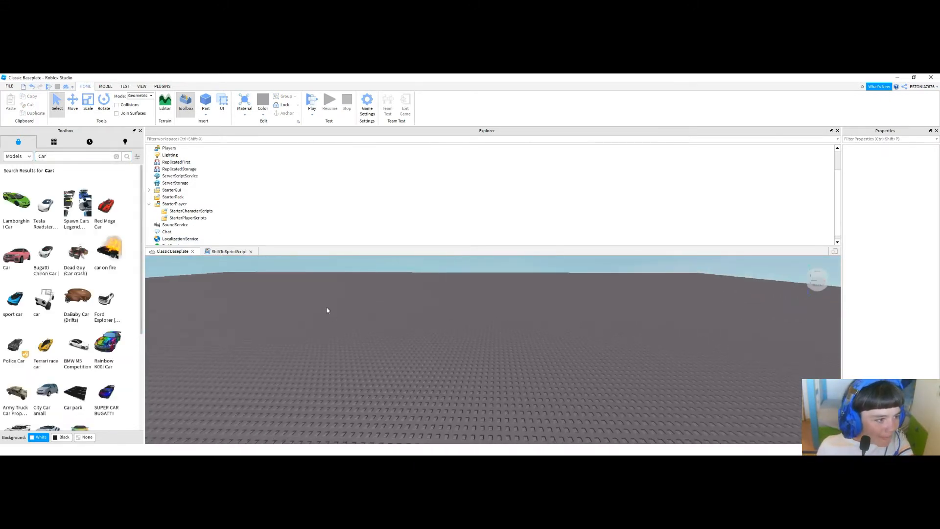
pyautogui.click(40, 214)
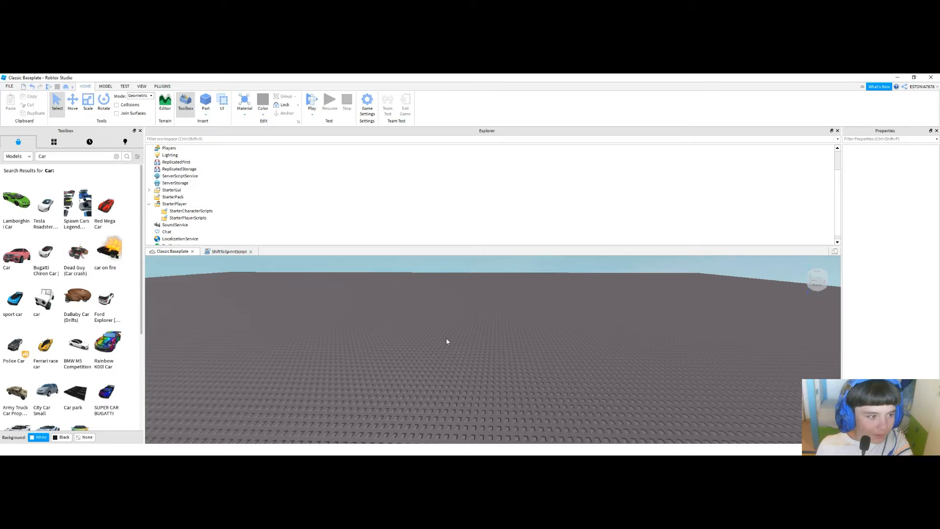
# - Expand the car model's A-Chassis Tune module and read through its README script
pyautogui.click(156, 148)
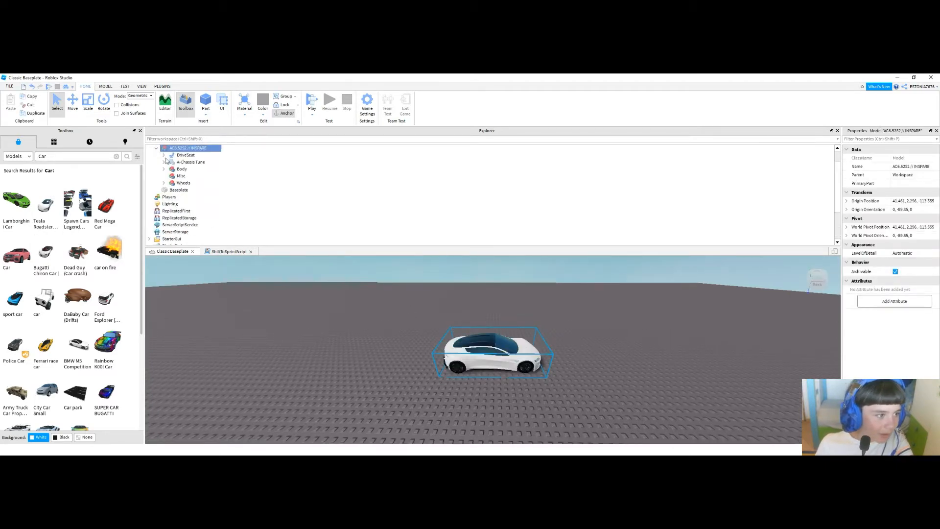
pyautogui.click(163, 163)
pyautogui.doubleClick(191, 183)
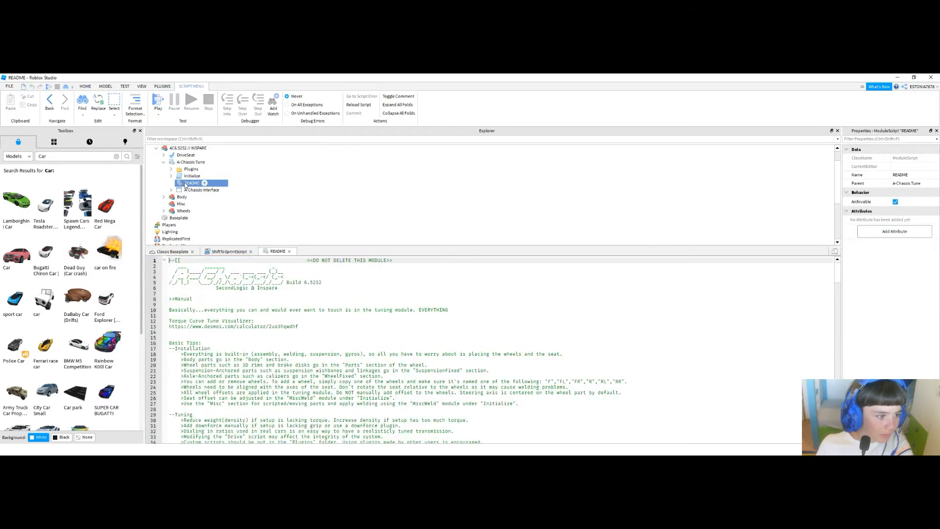
pyautogui.scroll(-10, 220, 327)
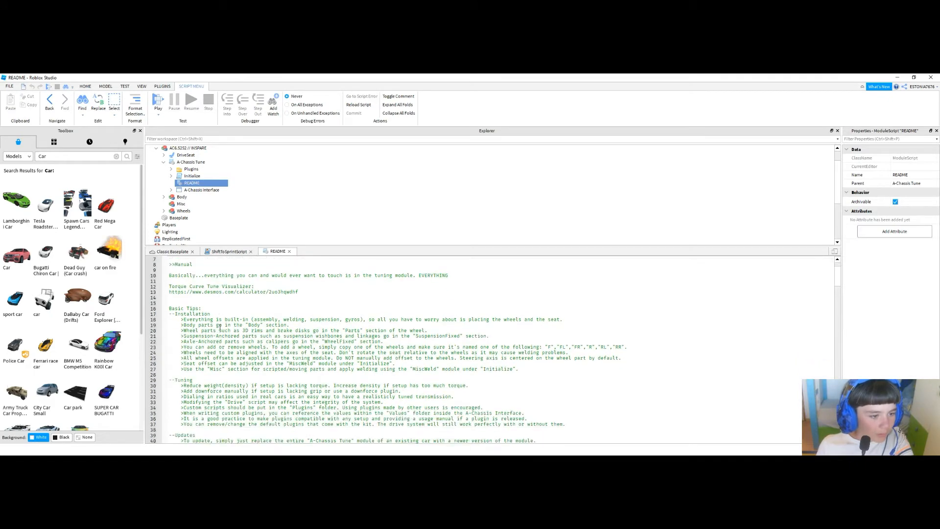
pyautogui.scroll(-12, 220, 328)
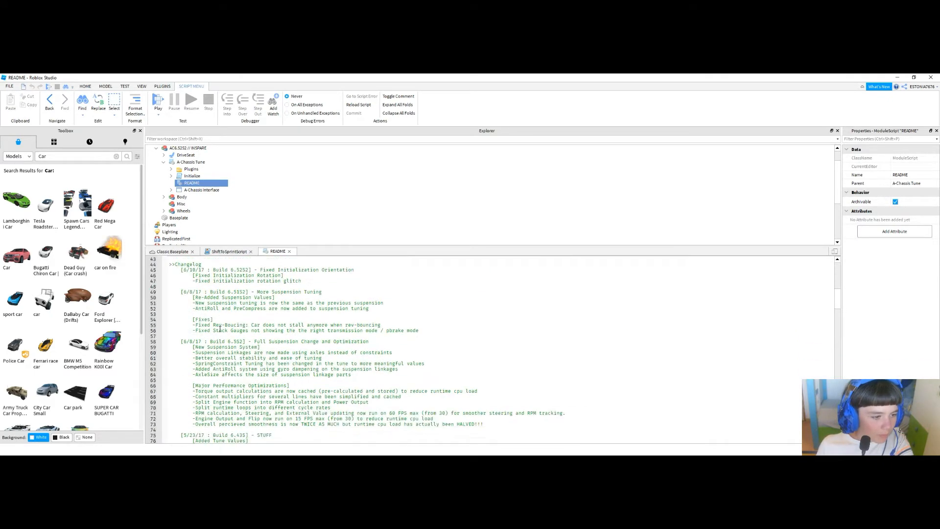
pyautogui.scroll(-12, 220, 329)
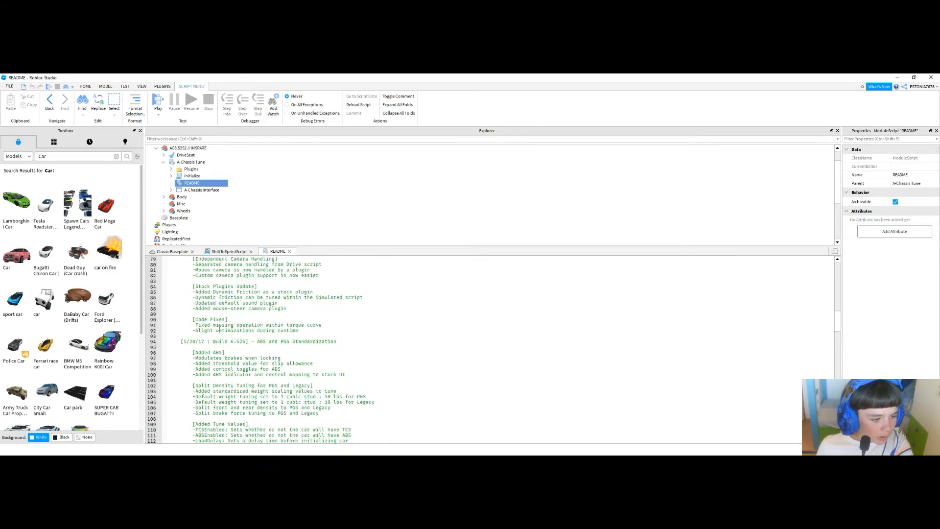
# - Look over the Initialize script in A-Chassis Tune and return to the Classic Baseplate view
pyautogui.doubleClick(191, 176)
pyautogui.scroll(-7, 193, 294)
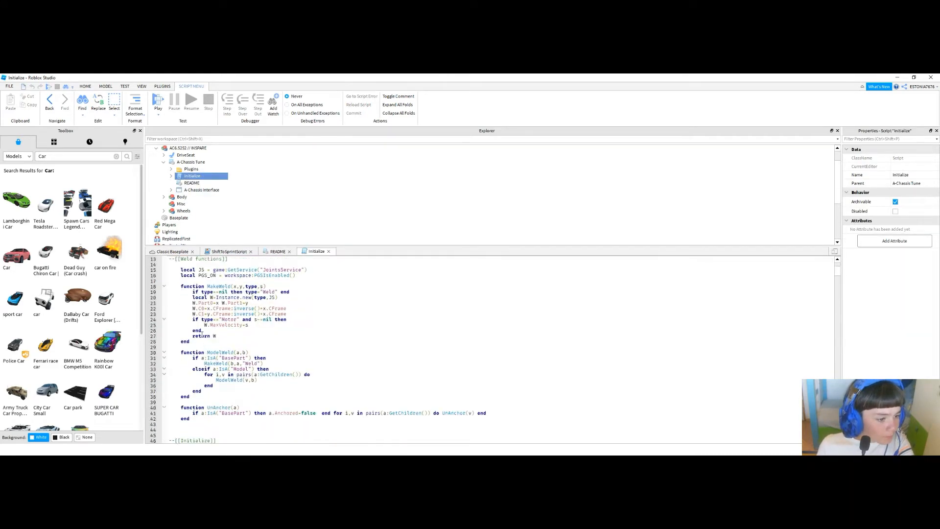
pyautogui.scroll(4, 193, 293)
pyautogui.click(172, 251)
pyautogui.scroll(1, 169, 179)
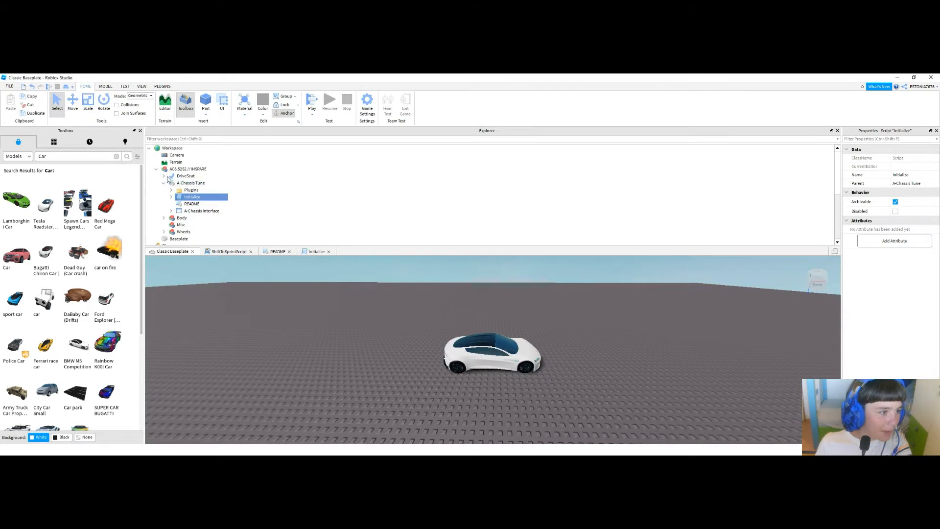
# - Collapse the AC6.5252 // INSPARE car model and move it from the Workspace into StarterPlayer
pyautogui.click(156, 169)
pyautogui.click(167, 170)
pyautogui.moveTo(168, 172); pyautogui.dragTo(172, 200)
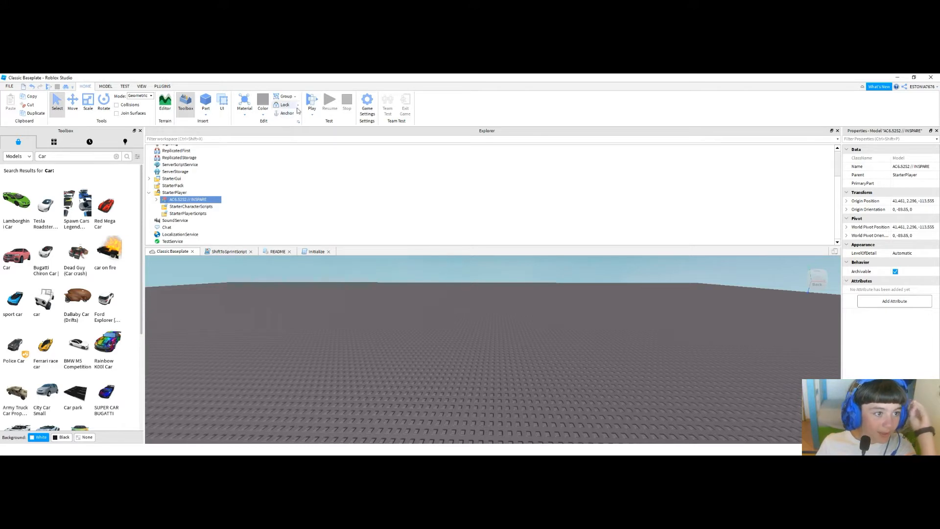
# - Playtest the game with the car model in StarterPlayer and move the player character around the baseplate
pyautogui.click(309, 104)
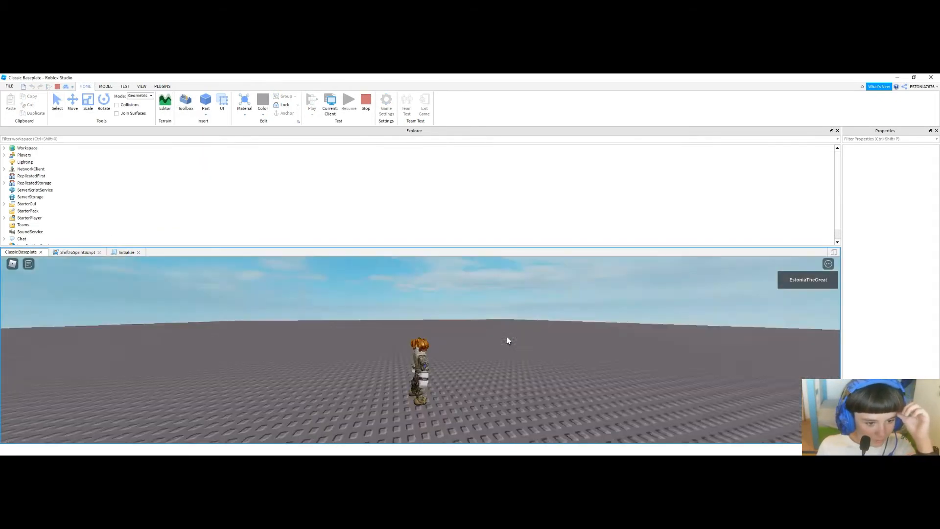
pyautogui.moveTo(506, 337); pyautogui.dragTo(488, 344, button='right')
pyautogui.press('w')
pyautogui.press('d')
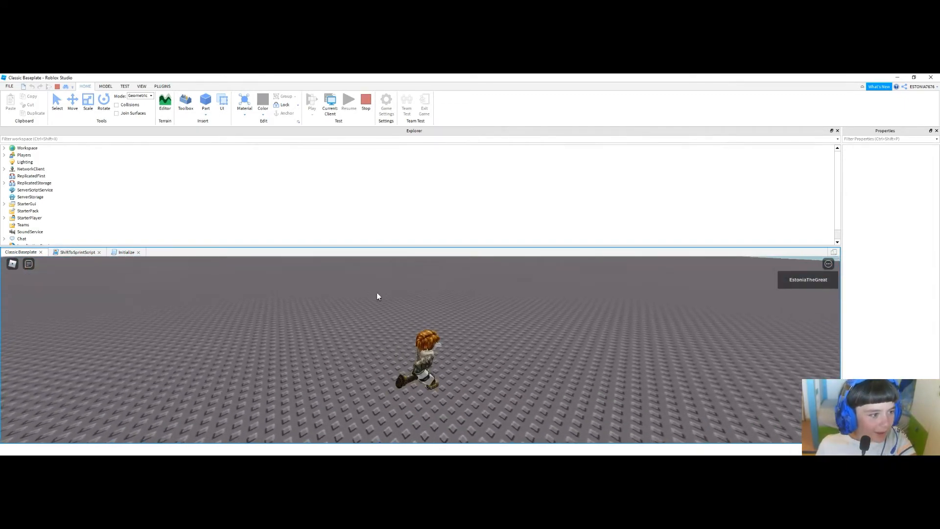
pyautogui.press('a')
pyautogui.moveTo(426, 350); pyautogui.dragTo(426, 351, button='right')
pyautogui.press('w')
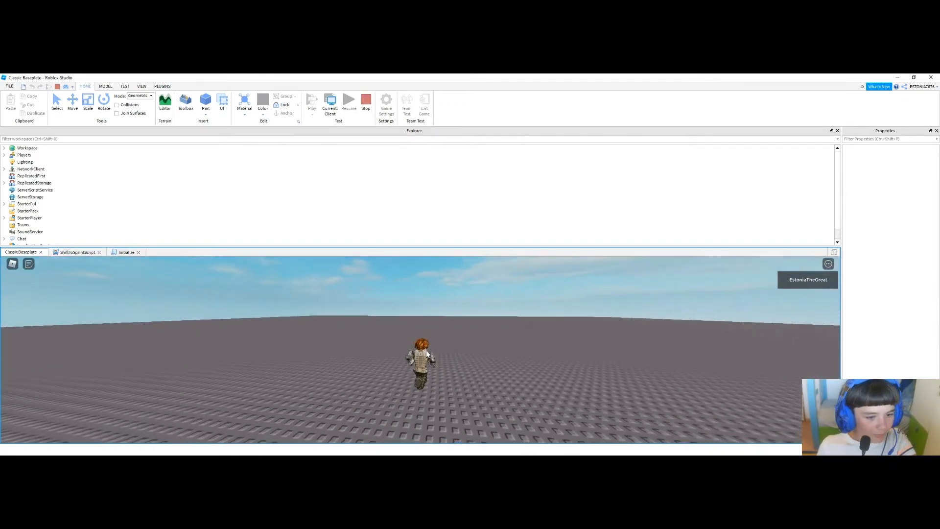
pyautogui.press('w')
pyautogui.press('d')
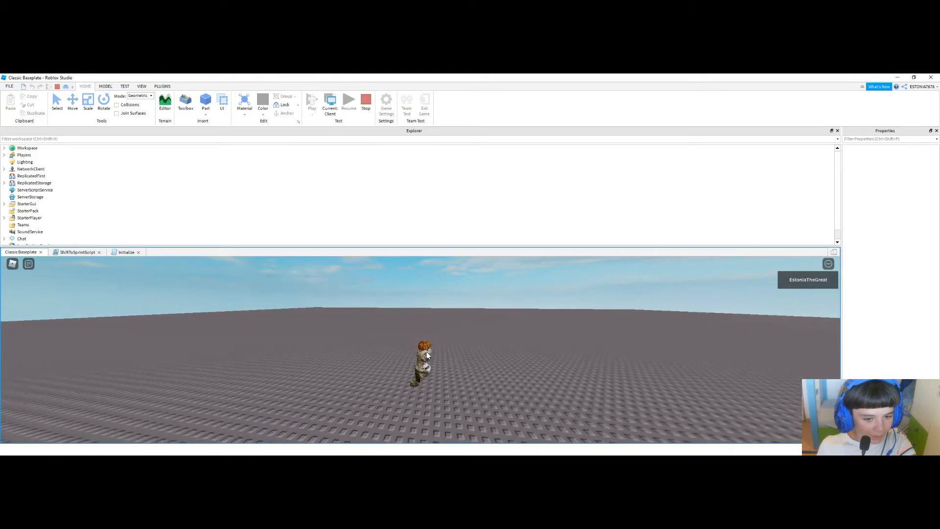
# - Stop the playtest and rename the AC6.5252 // INSPARE car model in StarterPlayer to StarterCharacter
pyautogui.click(360, 106)
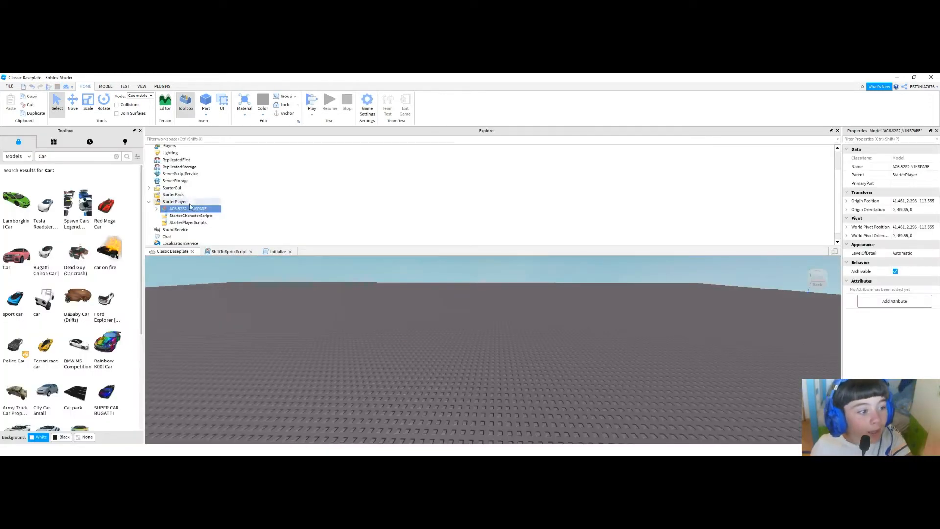
pyautogui.doubleClick(188, 208)
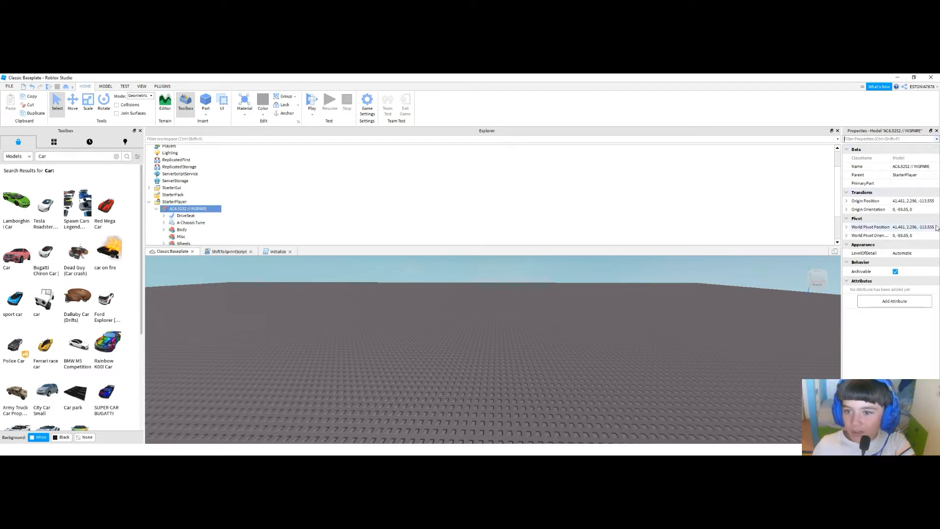
pyautogui.click(917, 176)
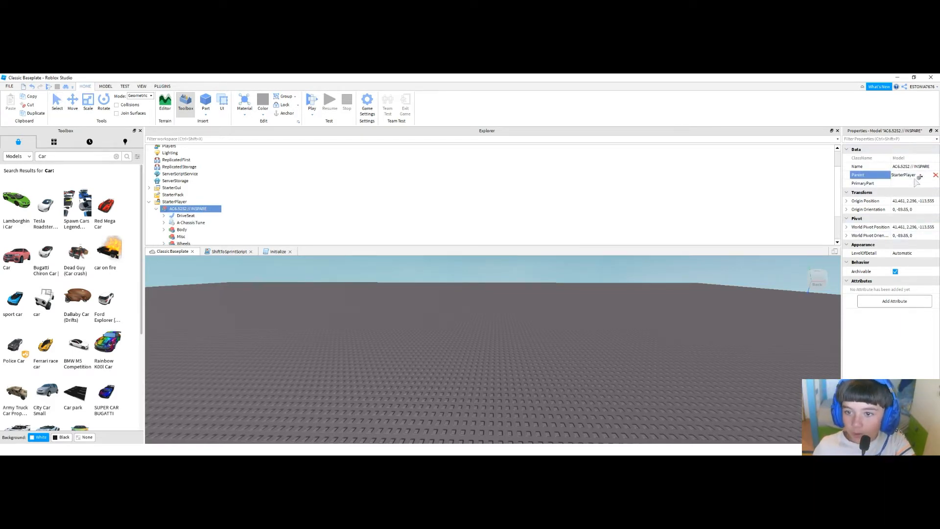
pyautogui.click(912, 166)
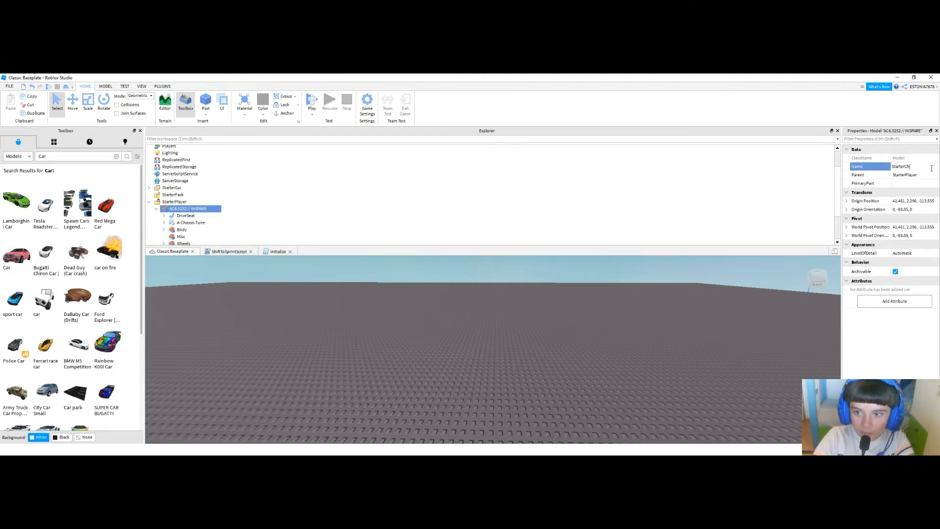
pyautogui.write('StarterCharacter')
pyautogui.press('Return')
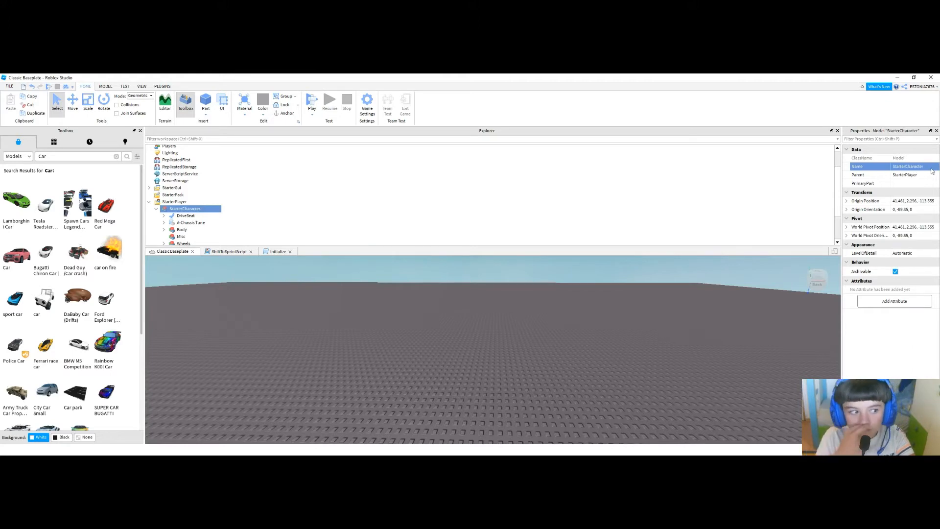
# - Playtest the game with the car model as StarterCharacter
pyautogui.click(314, 114)
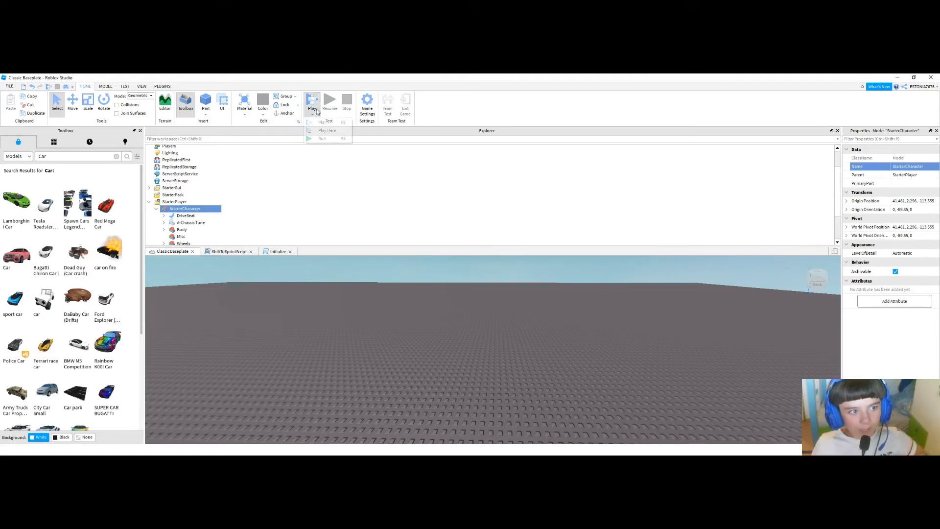
pyautogui.click(313, 107)
pyautogui.moveTo(578, 340); pyautogui.dragTo(579, 343, button='right')
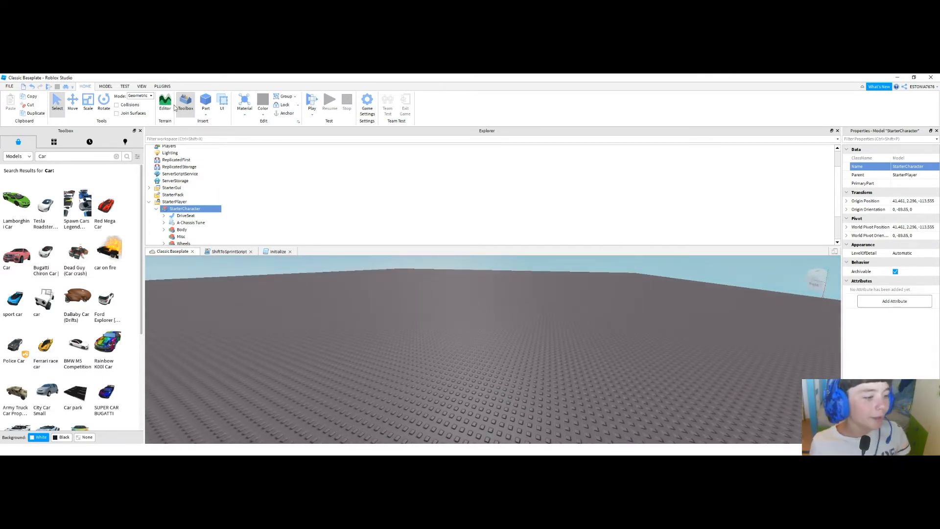
pyautogui.moveTo(324, 303); pyautogui.dragTo(331, 301, button='right')
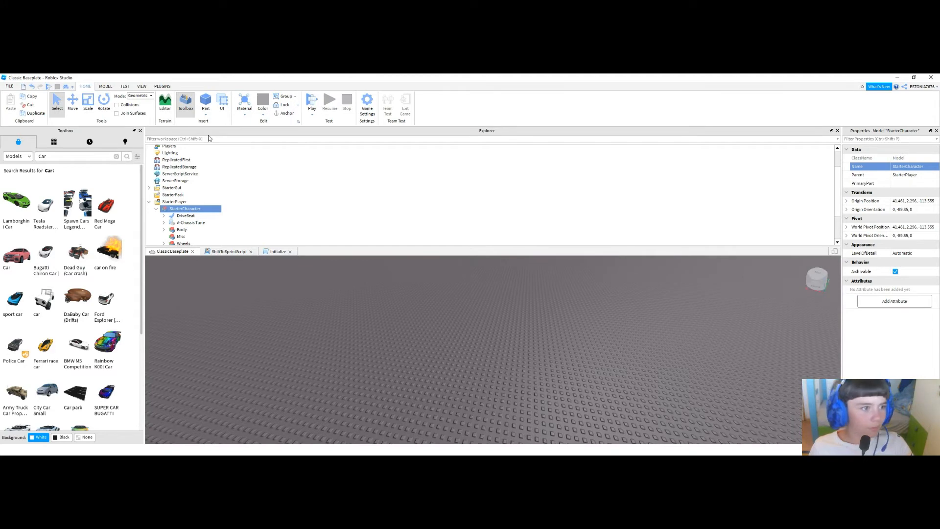
pyautogui.click(310, 101)
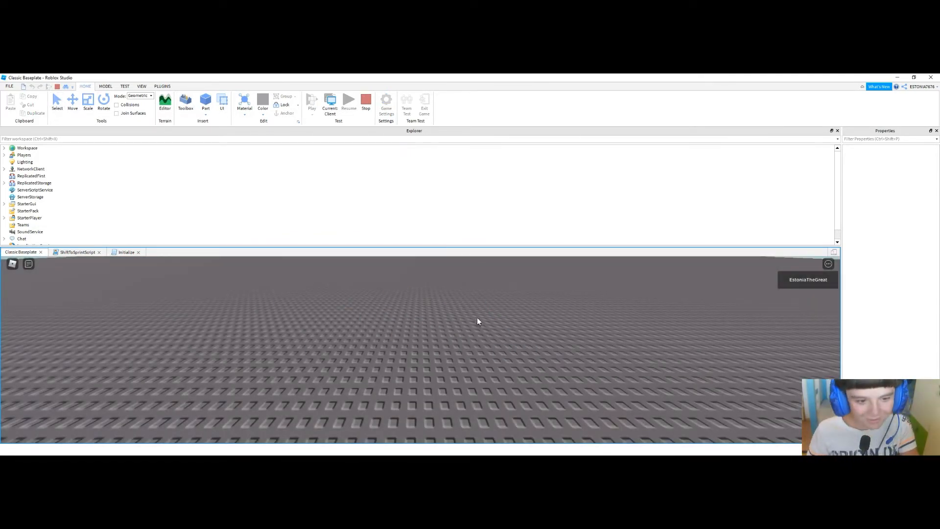
# - End the playtest and delete the StarterCharacter car model from StarterPlayer
pyautogui.click(365, 103)
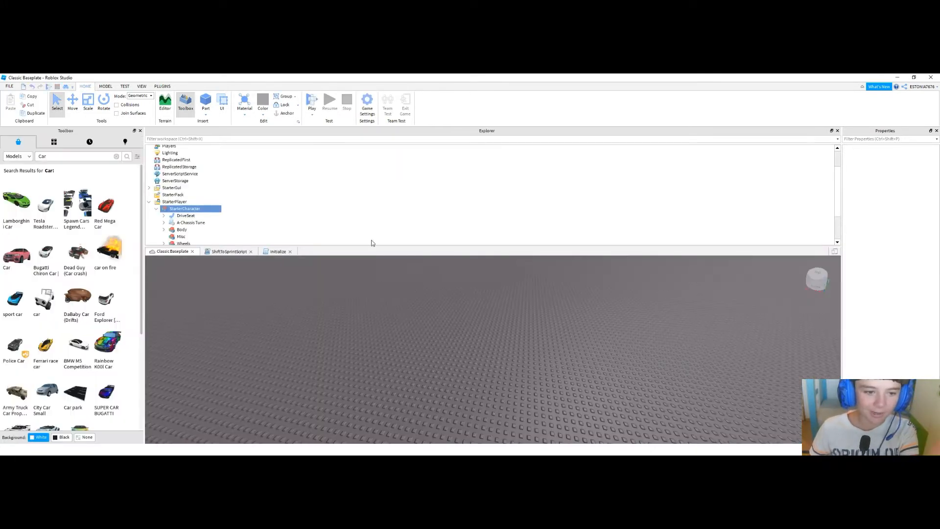
pyautogui.rightClick(175, 211)
pyautogui.click(195, 248)
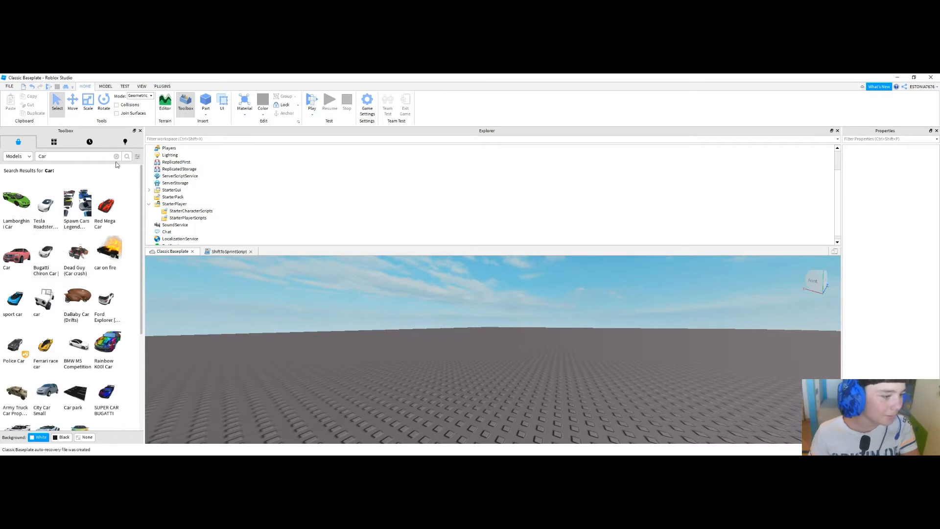
# - Browse the car models in the library and insert the ford crown NYPD police car onto the baseplate
pyautogui.scroll(-3, 93, 351)
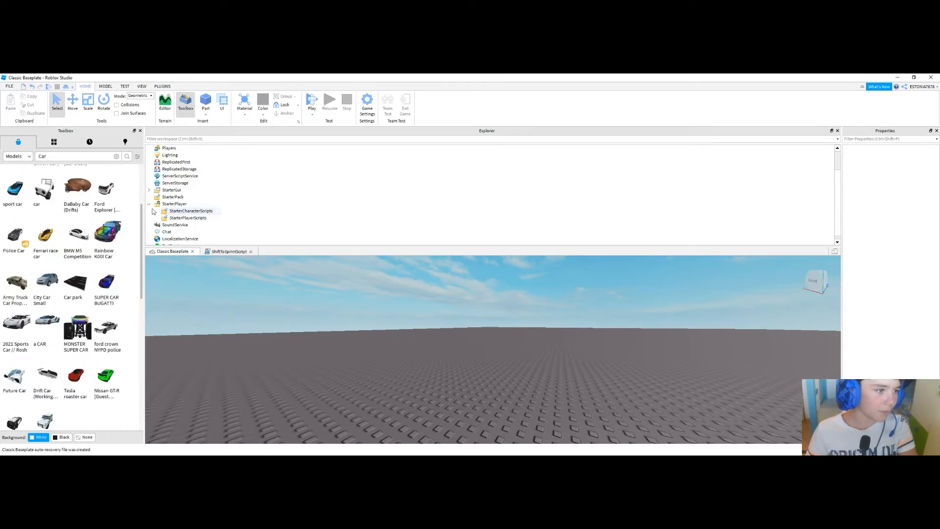
pyautogui.scroll(2, 170, 183)
pyautogui.scroll(2, 116, 222)
pyautogui.moveTo(243, 300); pyautogui.dragTo(249, 333, button='right')
pyautogui.scroll(-2, 106, 331)
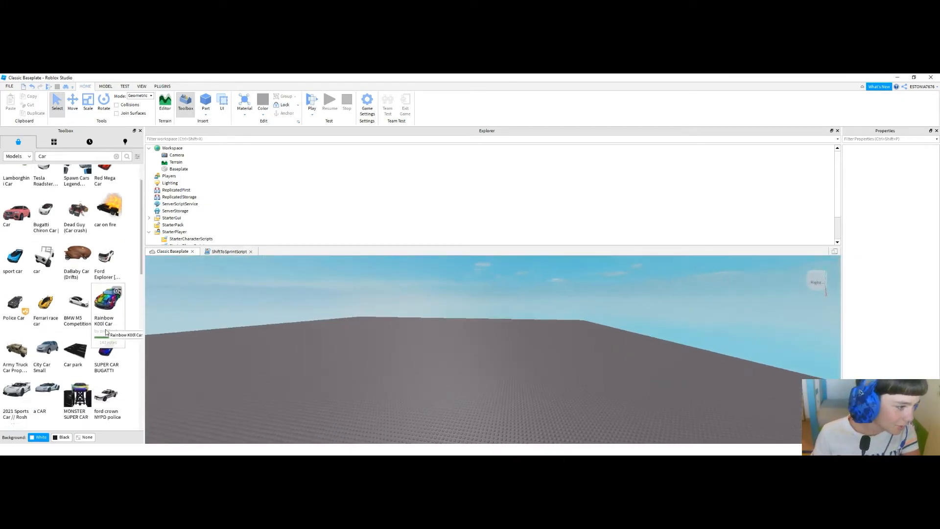
pyautogui.scroll(-1, 107, 331)
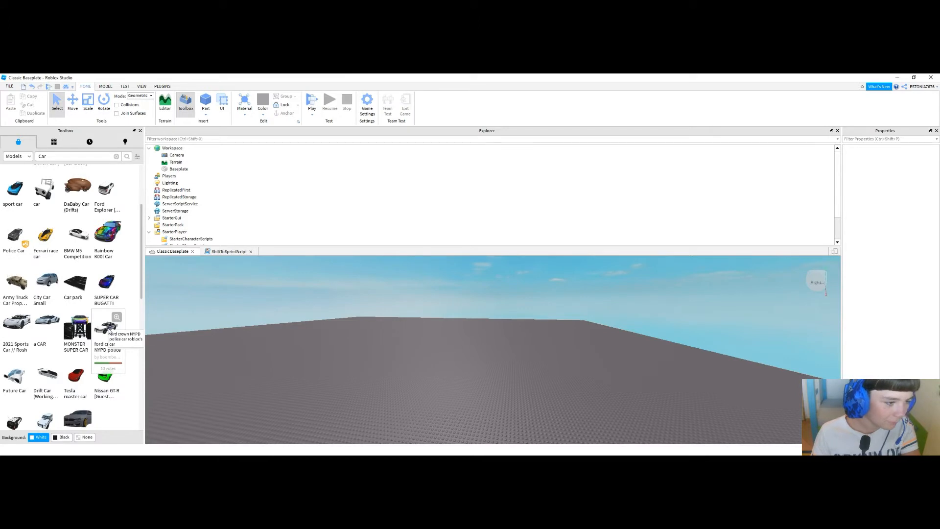
pyautogui.click(108, 331)
pyautogui.moveTo(461, 316); pyautogui.dragTo(470, 337, button='right')
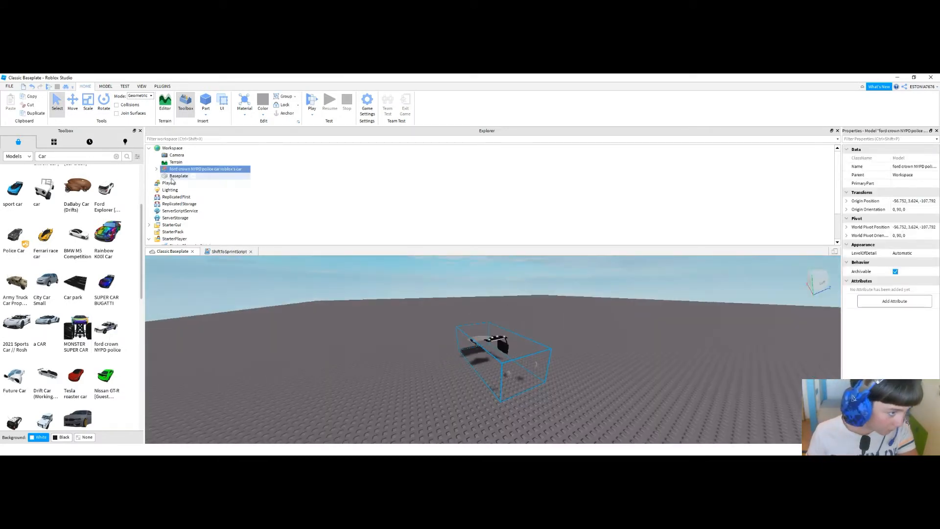
# - Delete the loose scripts, including CarScript and qPerfectionWeld, from the police car model and check inside its Body group
pyautogui.click(157, 169)
pyautogui.click(172, 183)
pyautogui.rightClick(169, 183)
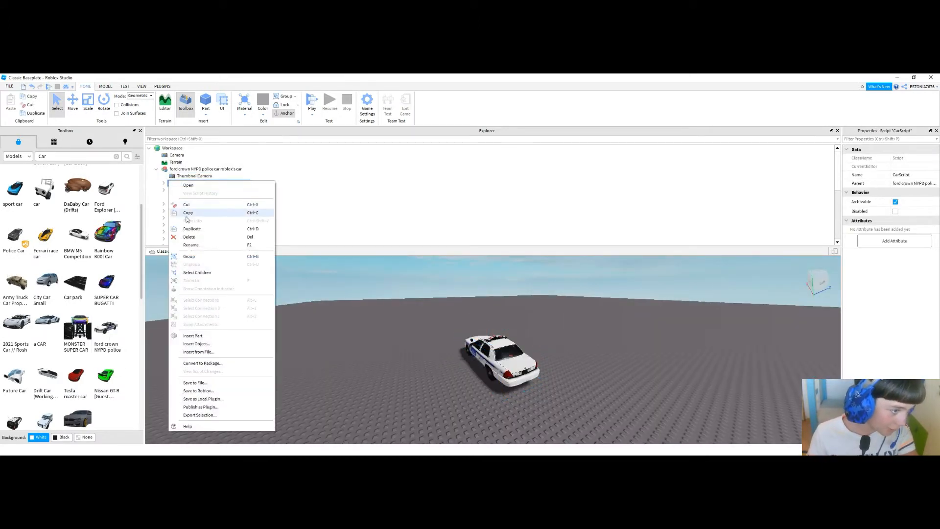
pyautogui.click(184, 239)
pyautogui.click(174, 190)
pyautogui.rightClick(174, 190)
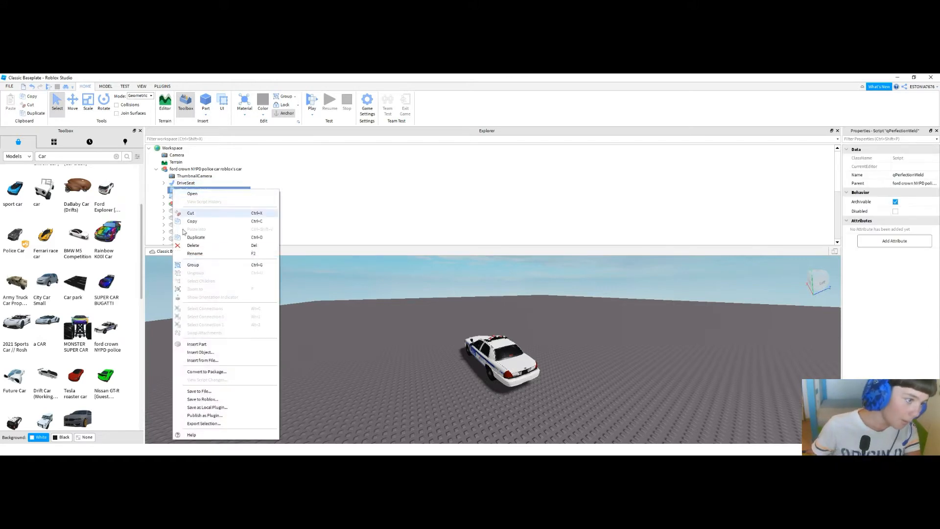
pyautogui.click(184, 246)
pyautogui.rightClick(181, 191)
pyautogui.click(191, 246)
pyautogui.click(163, 190)
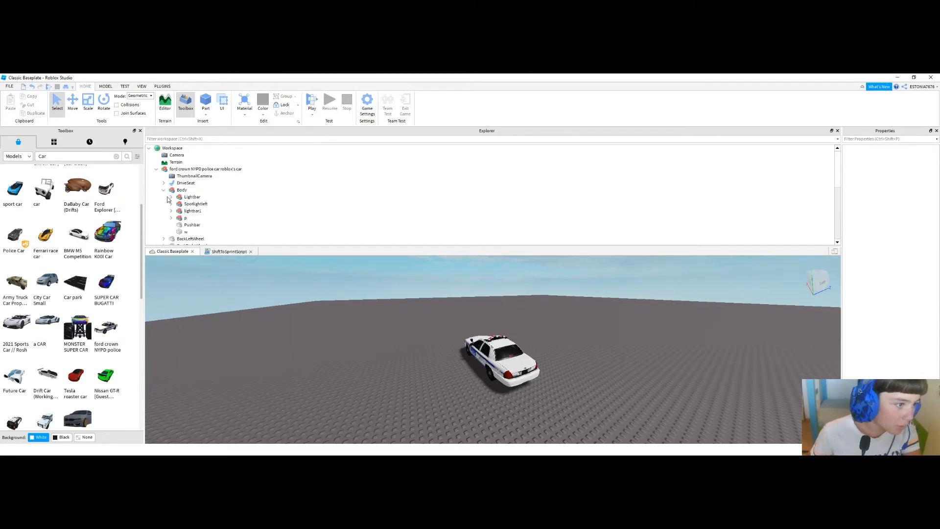
pyautogui.click(164, 190)
pyautogui.click(179, 191)
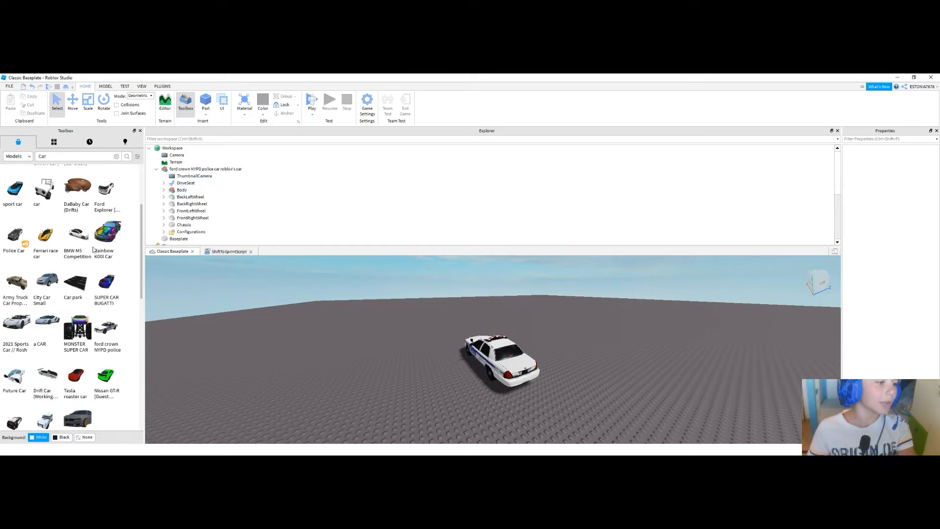
# - Search the model library for "animated dog" and insert the dog free animation model beside the police car
pyautogui.click(116, 157)
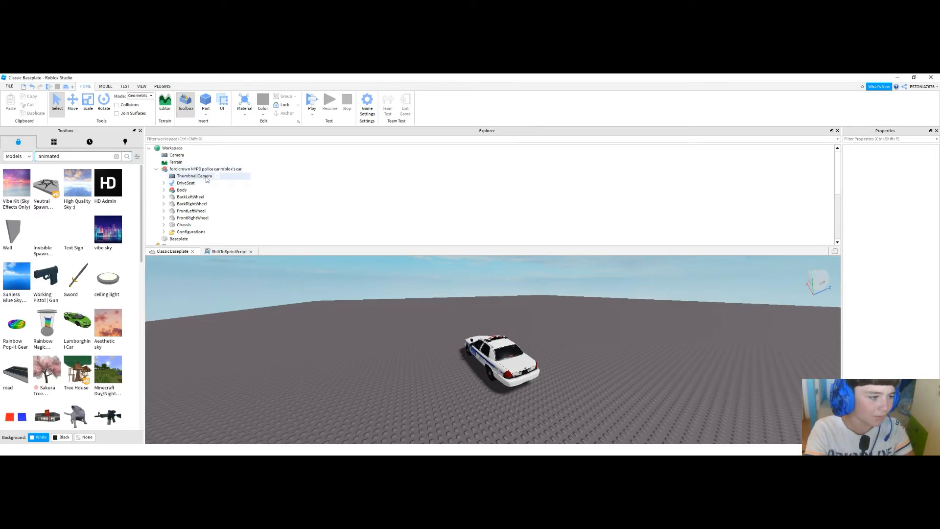
pyautogui.write('dog')
pyautogui.press('Return')
pyautogui.moveTo(280, 275); pyautogui.dragTo(360, 311, button='right')
pyautogui.press('a')
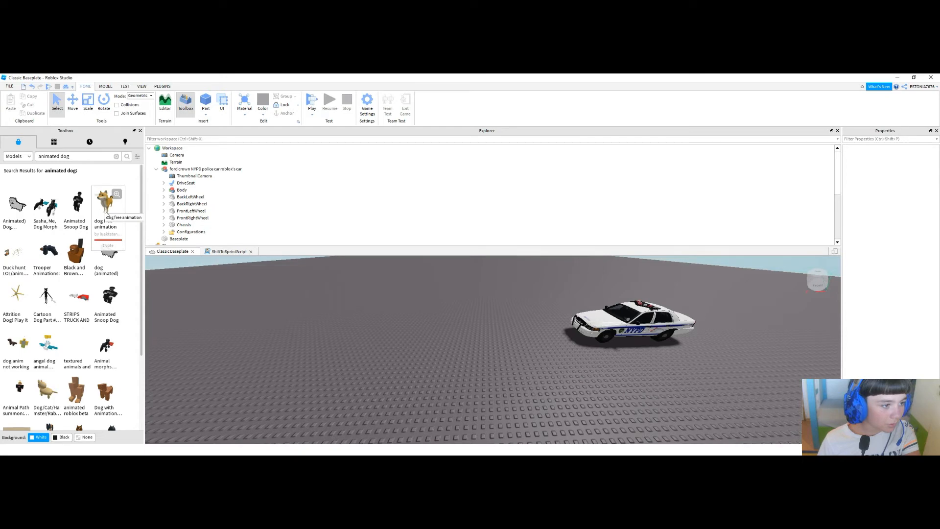
pyautogui.click(107, 214)
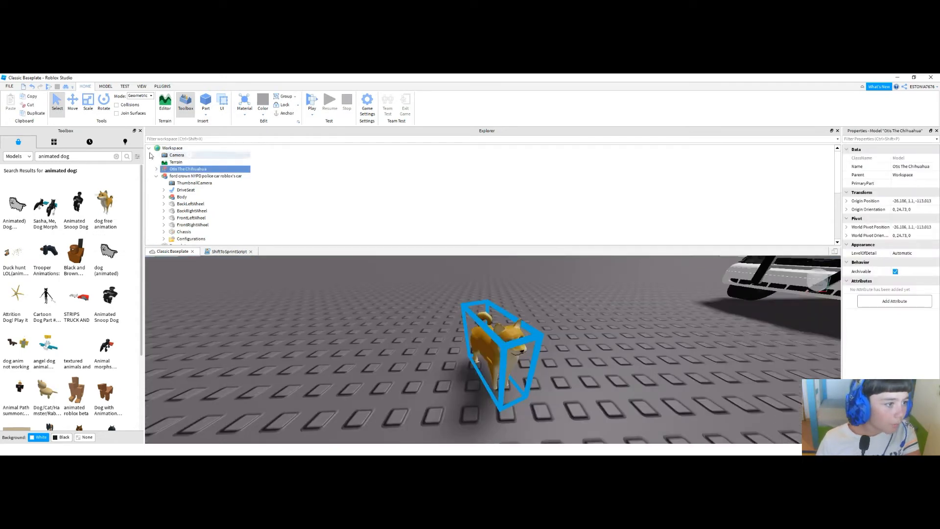
# - Expand the Otis The Chihuahua model and copy its first Animate script
pyautogui.click(157, 169)
pyautogui.rightClick(173, 176)
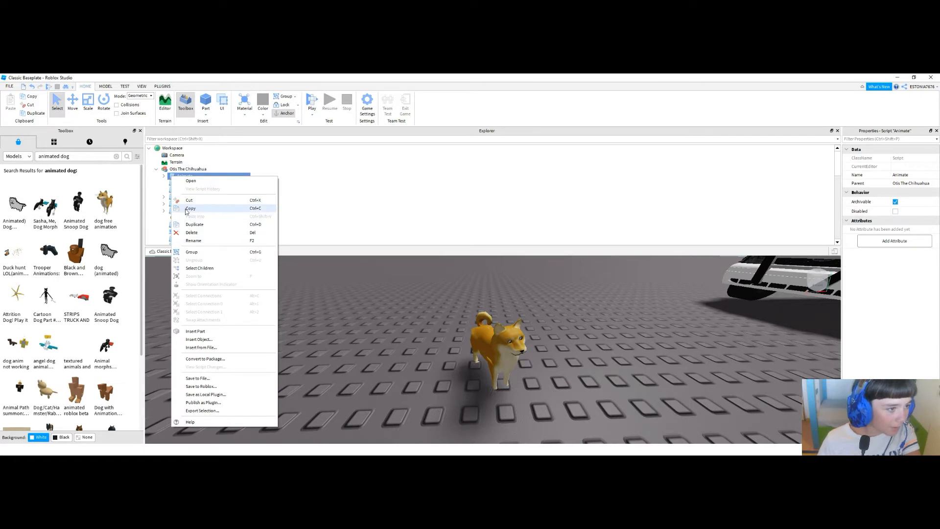
pyautogui.click(187, 209)
# - Add a new Script to the ford crown NYPD police car model and clear its default code
pyautogui.scroll(-3, 180, 183)
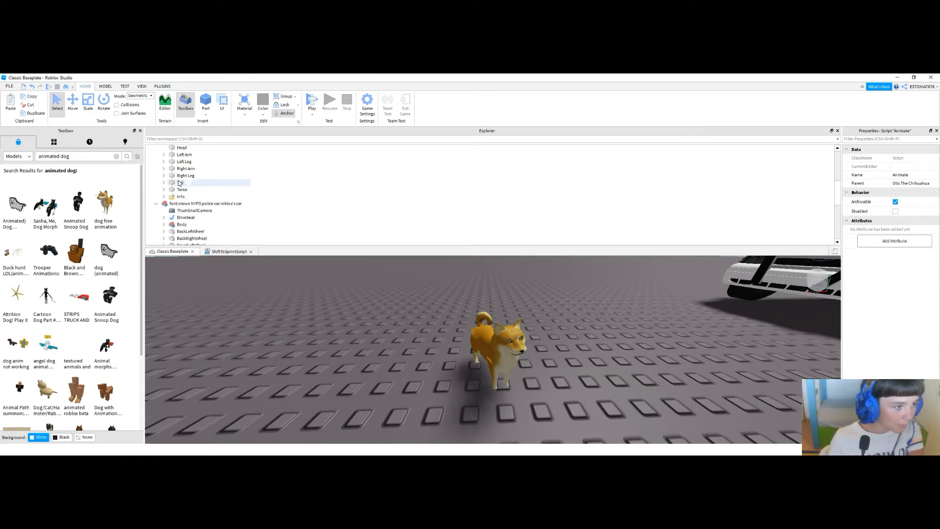
pyautogui.click(155, 204)
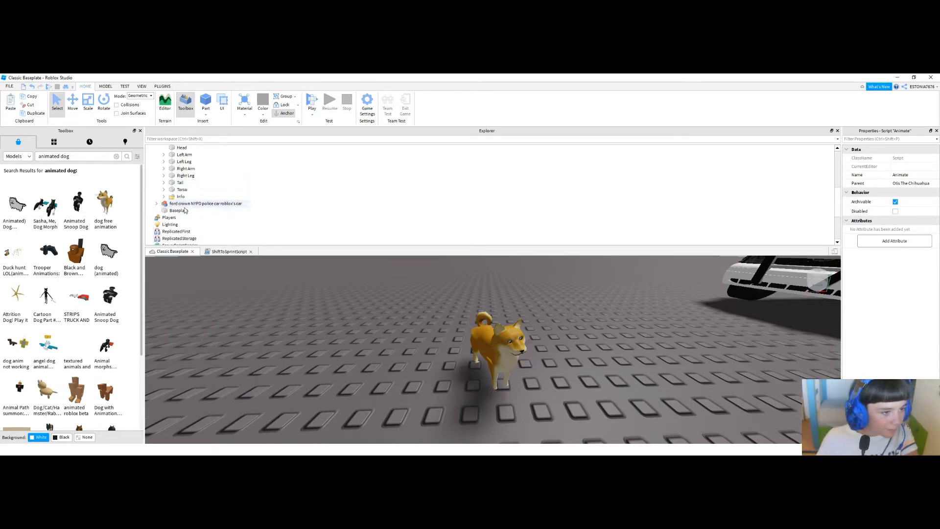
pyautogui.click(205, 203)
pyautogui.click(248, 203)
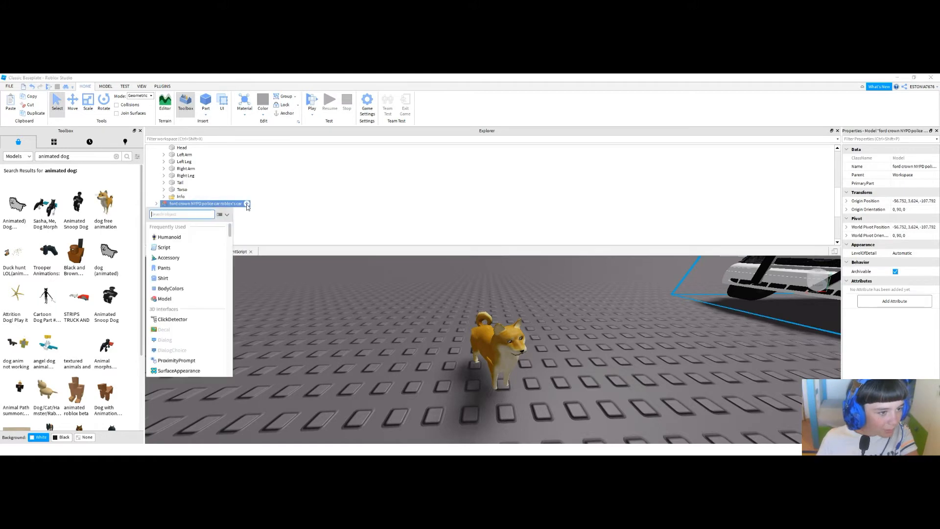
pyautogui.click(164, 247)
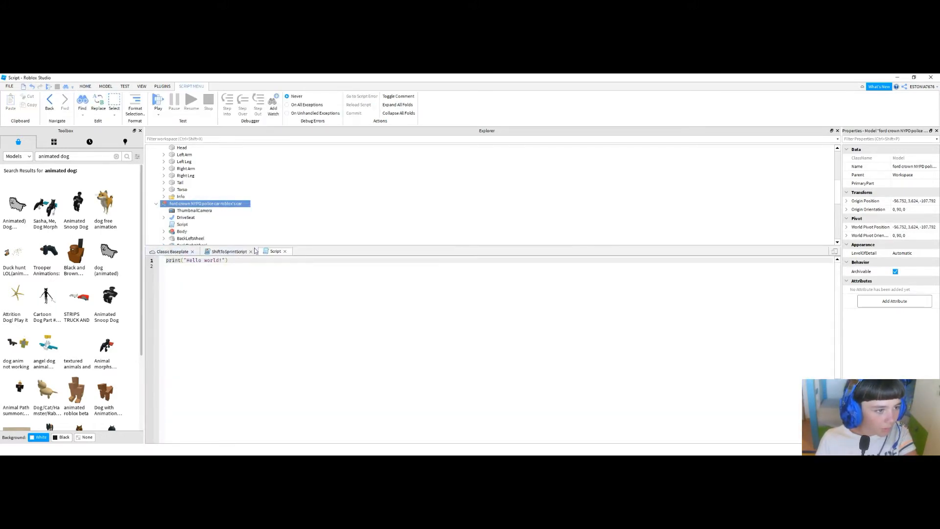
pyautogui.scroll(6, 227, 223)
pyautogui.scroll(-3, 218, 206)
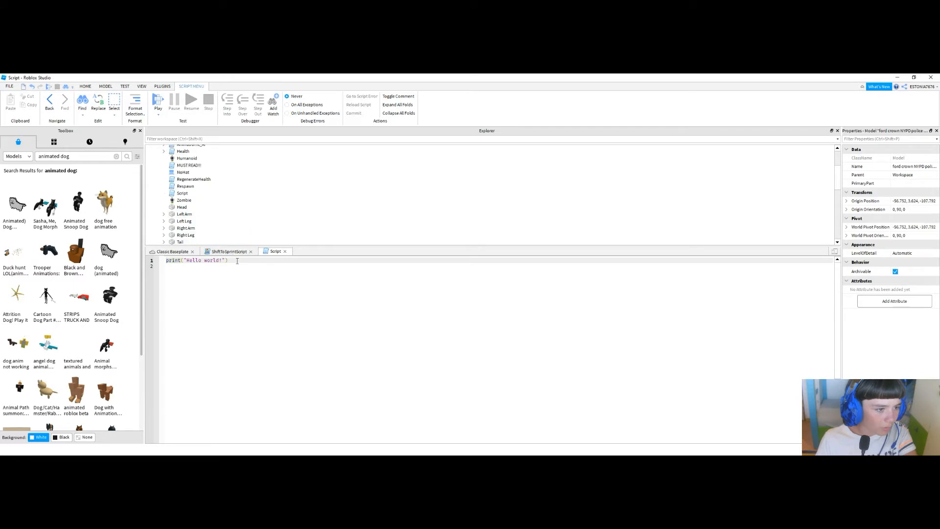
pyautogui.press('BackSpace')
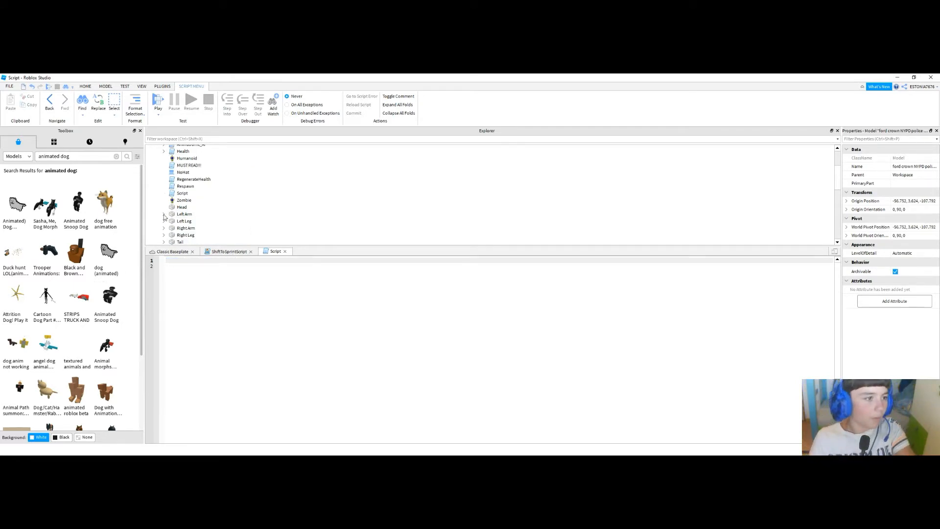
# - Try to paste the copied Animate script into the empty script, and check the options for the dog's Animate scripts
pyautogui.rightClick(172, 262)
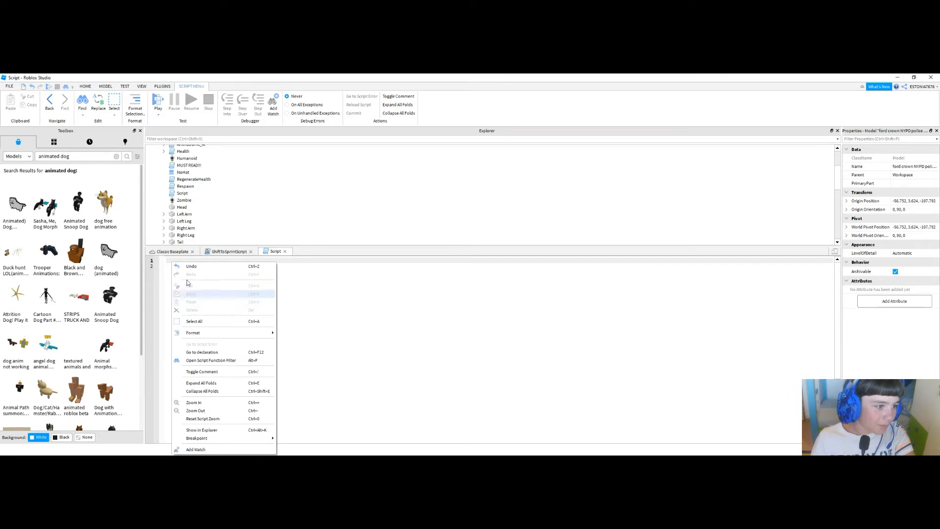
pyautogui.click(180, 173)
pyautogui.scroll(3, 182, 181)
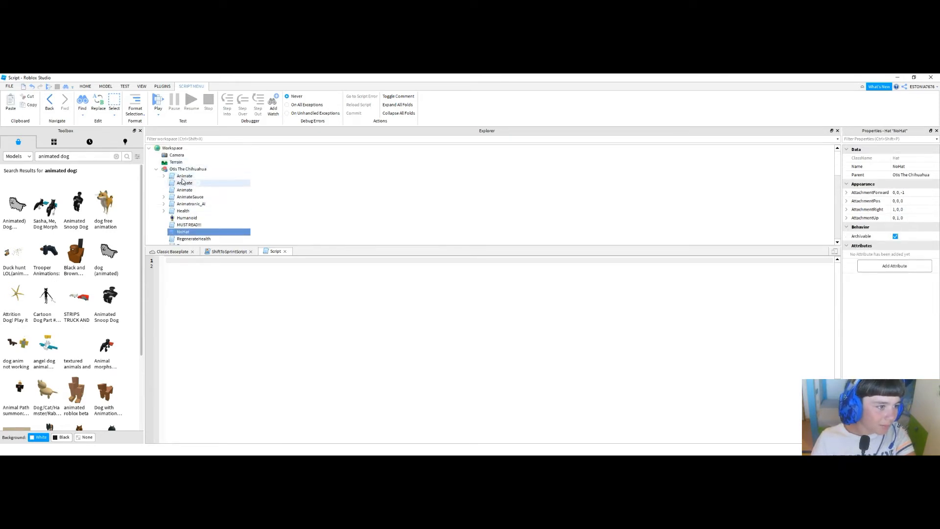
pyautogui.click(183, 176)
pyautogui.rightClick(182, 176)
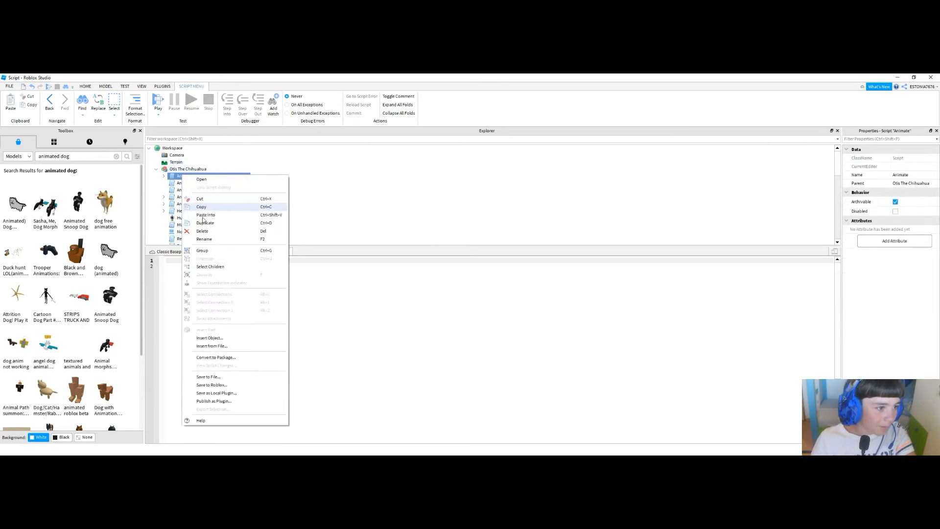
pyautogui.click(177, 185)
pyautogui.click(178, 183)
pyautogui.rightClick(178, 183)
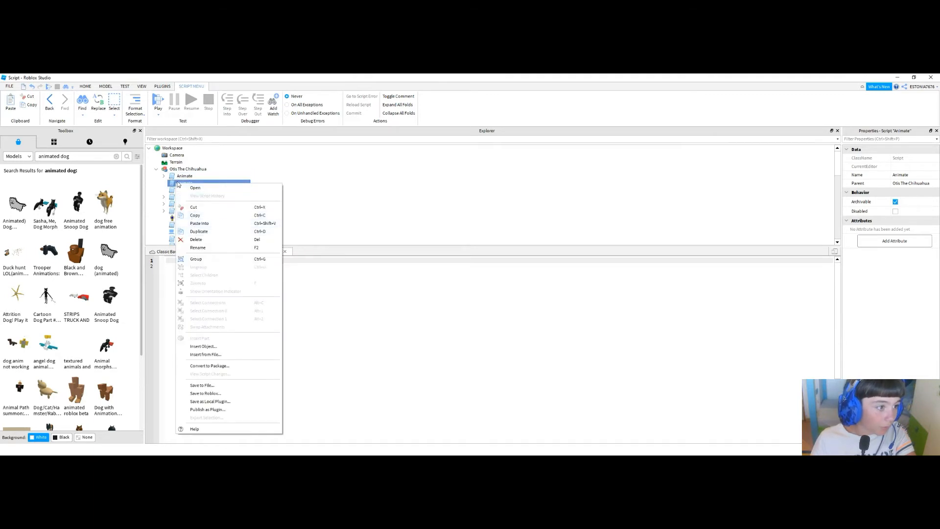
# - Delete the dog's first Animate script, and undo that deletion together with the script added to the police car
pyautogui.click(164, 177)
pyautogui.click(165, 177)
pyautogui.click(163, 166)
pyautogui.click(172, 166)
pyautogui.rightClick(172, 167)
pyautogui.click(193, 224)
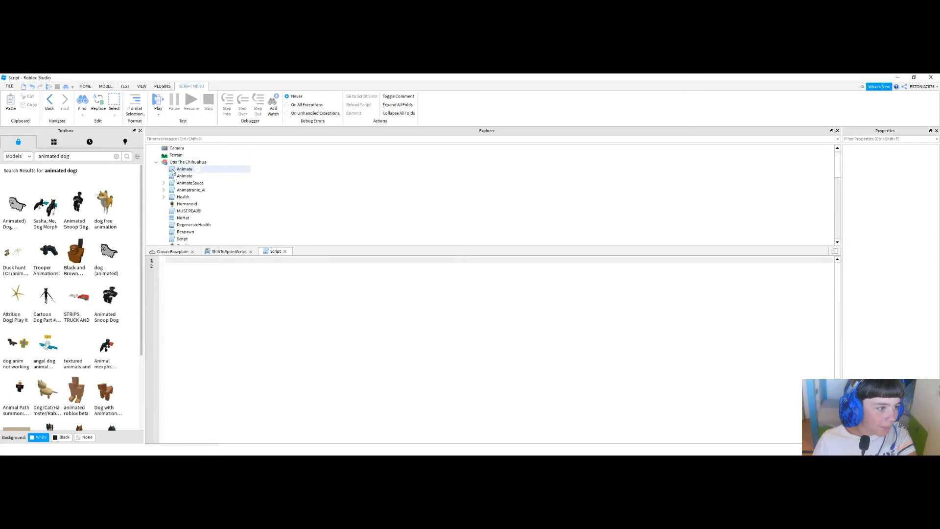
pyautogui.click(32, 88)
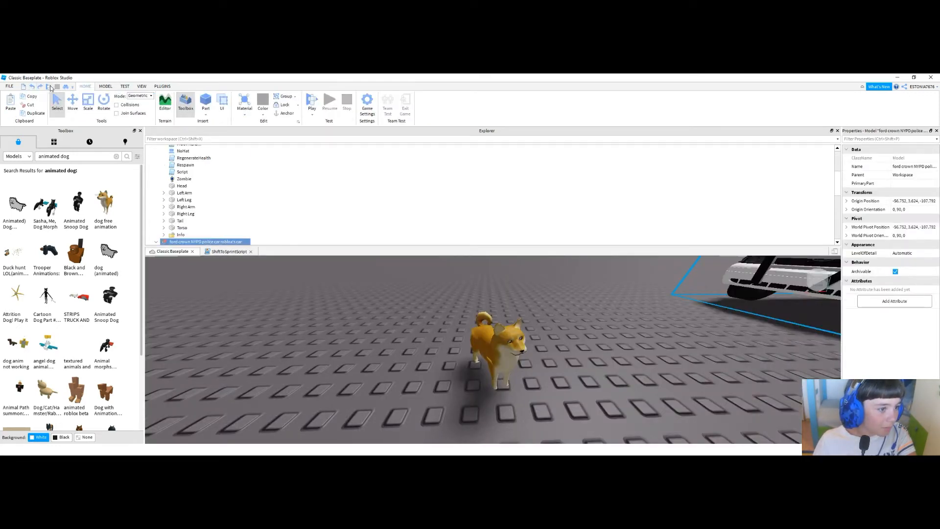
# - Open the MUST READ!! script in the Otis The Chihuahua model and delete it
pyautogui.scroll(2, 189, 196)
pyautogui.doubleClick(186, 183)
pyautogui.rightClick(187, 185)
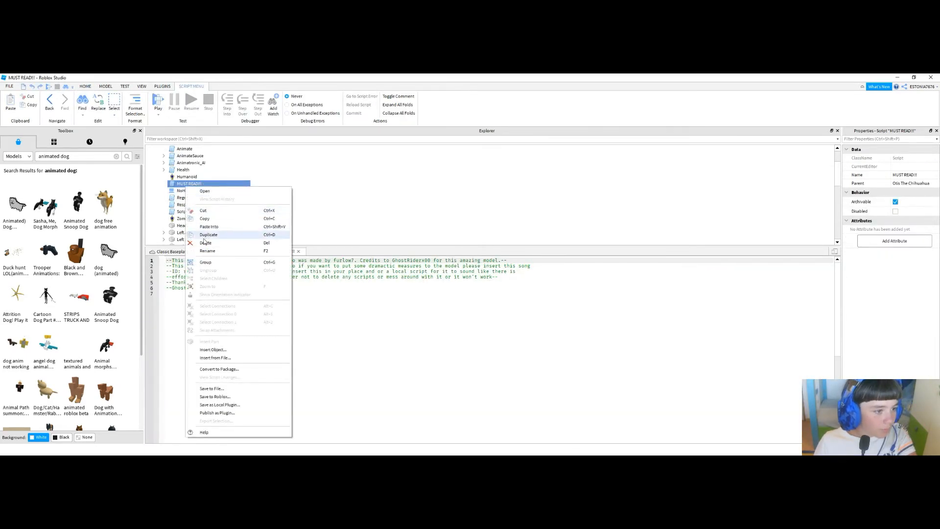
pyautogui.click(205, 242)
# - Open the dog's first Animate script and copy all of its code
pyautogui.scroll(1, 186, 183)
pyautogui.doubleClick(184, 161)
pyautogui.scroll(-15, 267, 357)
pyautogui.moveTo(836, 283); pyautogui.dragTo(836, 435)
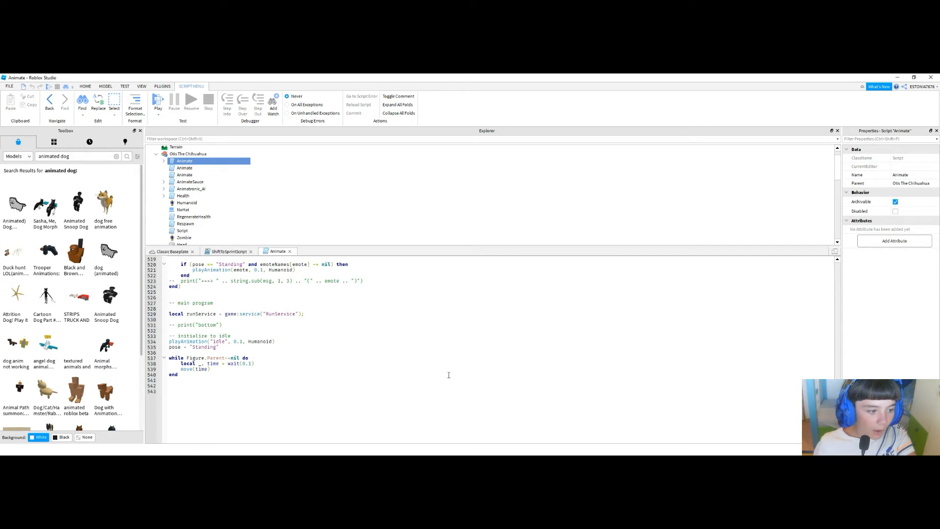
pyautogui.moveTo(248, 393); pyautogui.dragTo(172, 258)
pyautogui.scroll(1, 195, 286)
pyautogui.rightClick(215, 273)
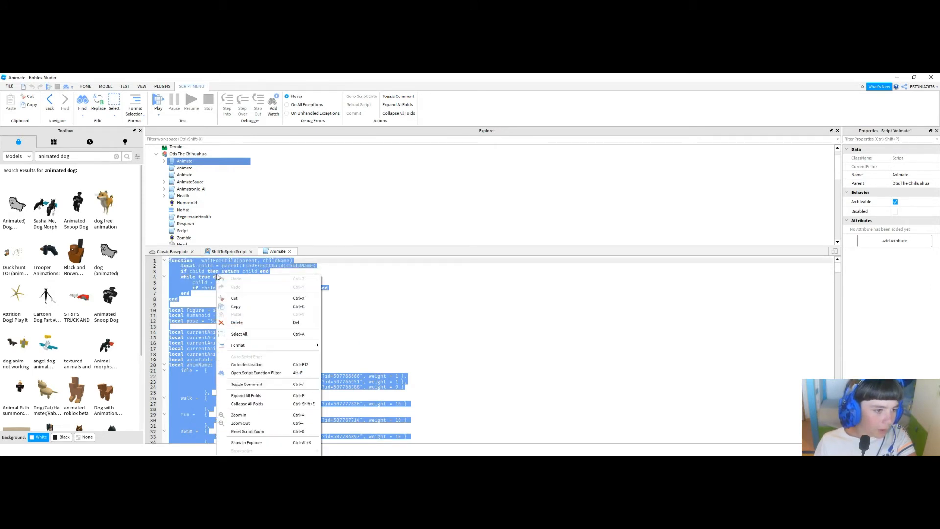
pyautogui.click(230, 307)
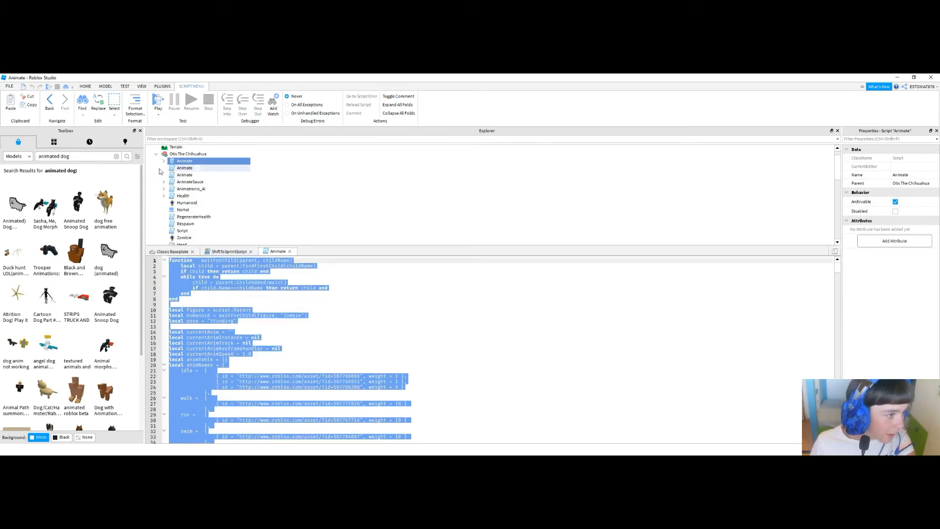
# - Add a Script to the ford crown NYPD police car model and replace its default code with the copied Animate code
pyautogui.click(157, 154)
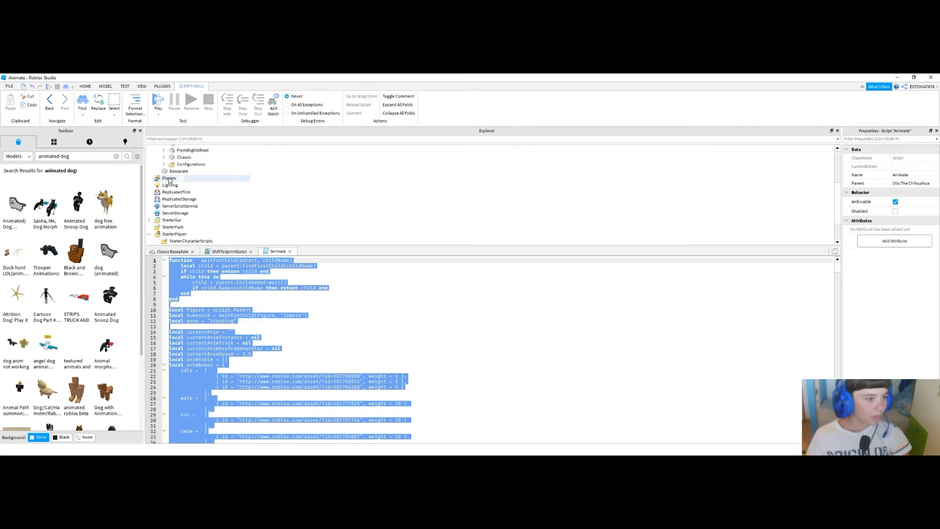
pyautogui.click(156, 160)
pyautogui.scroll(1, 173, 190)
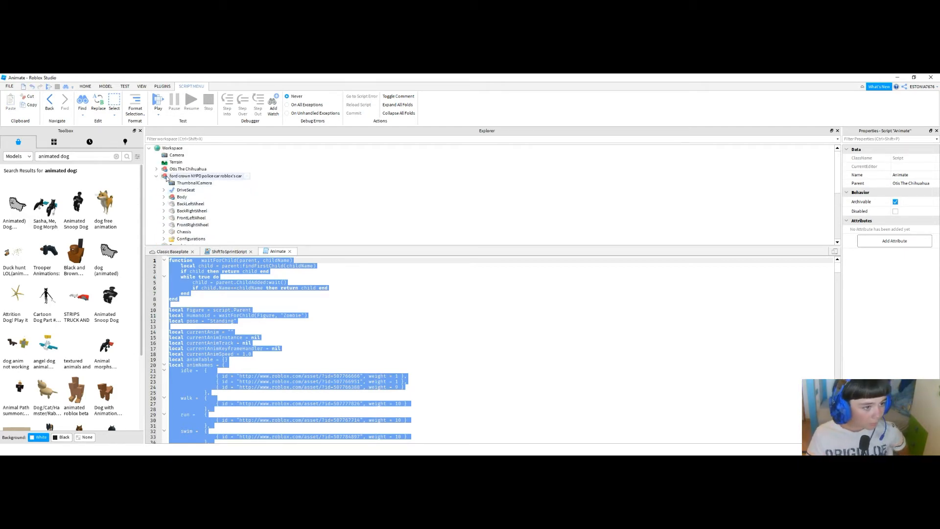
pyautogui.click(168, 176)
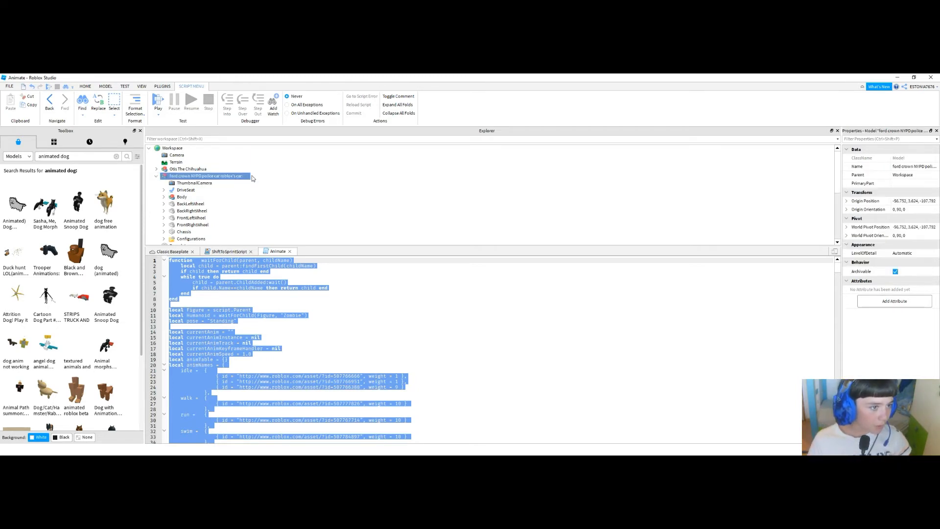
pyautogui.click(247, 175)
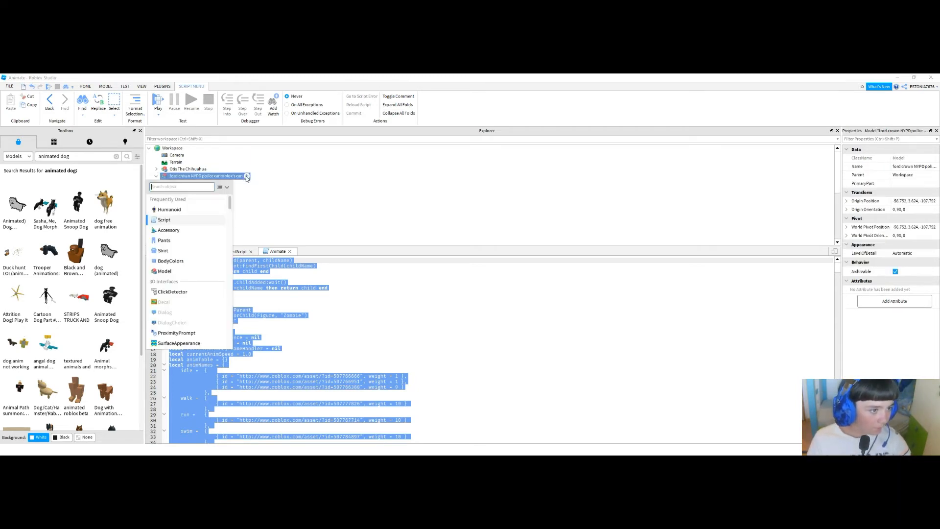
pyautogui.click(174, 220)
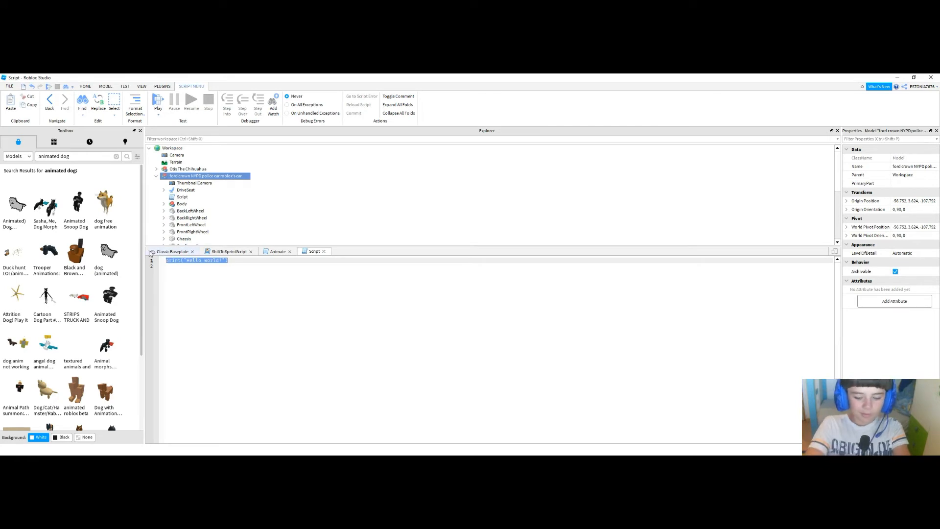
pyautogui.hotkey('ctrl', 'v')
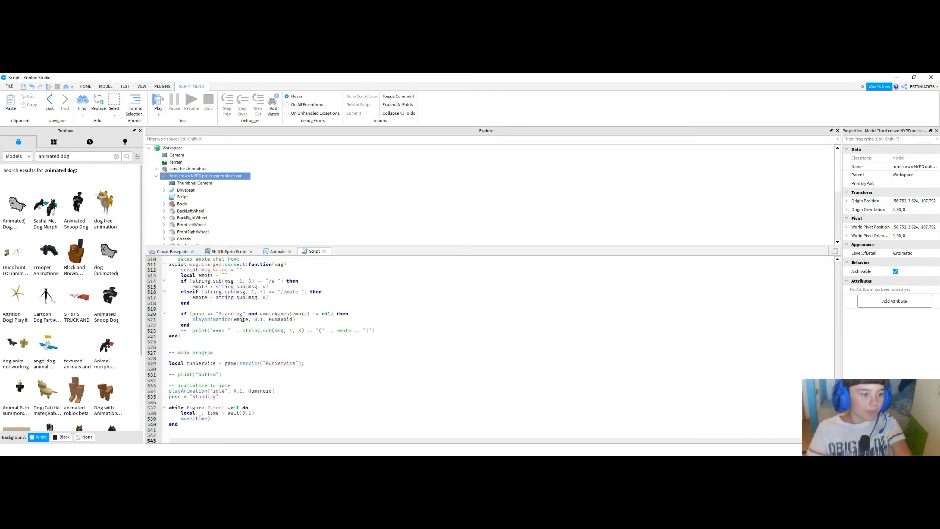
# - Look through the code pasted into the police car's new script
pyautogui.scroll(-6, 243, 319)
pyautogui.scroll(7, 243, 316)
pyautogui.scroll(-4, 241, 308)
pyautogui.scroll(4, 241, 307)
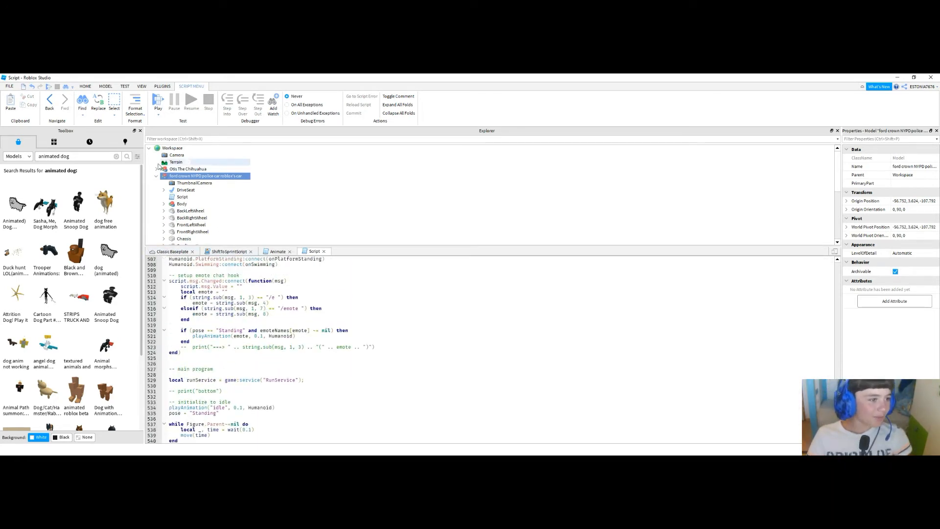
pyautogui.scroll(15, 280, 306)
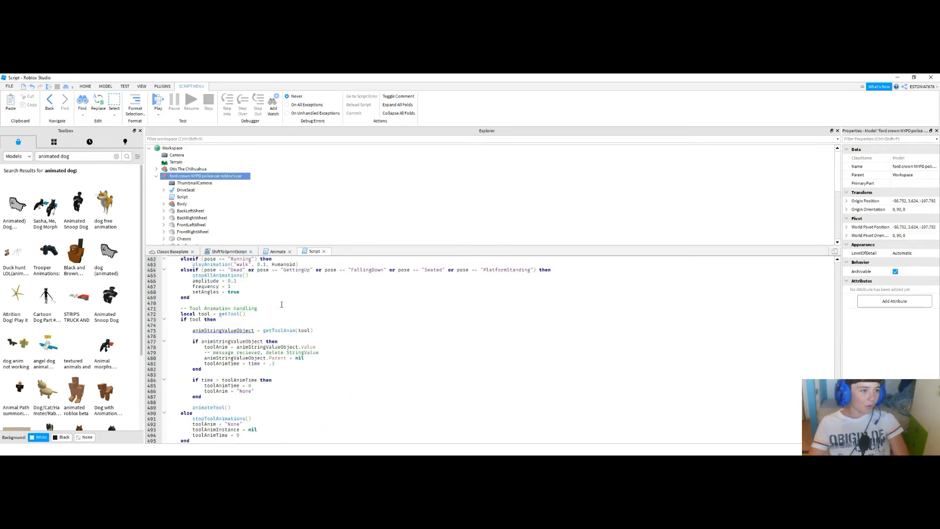
pyautogui.scroll(4, 279, 306)
pyautogui.scroll(-3, 182, 206)
pyautogui.scroll(-2, 183, 206)
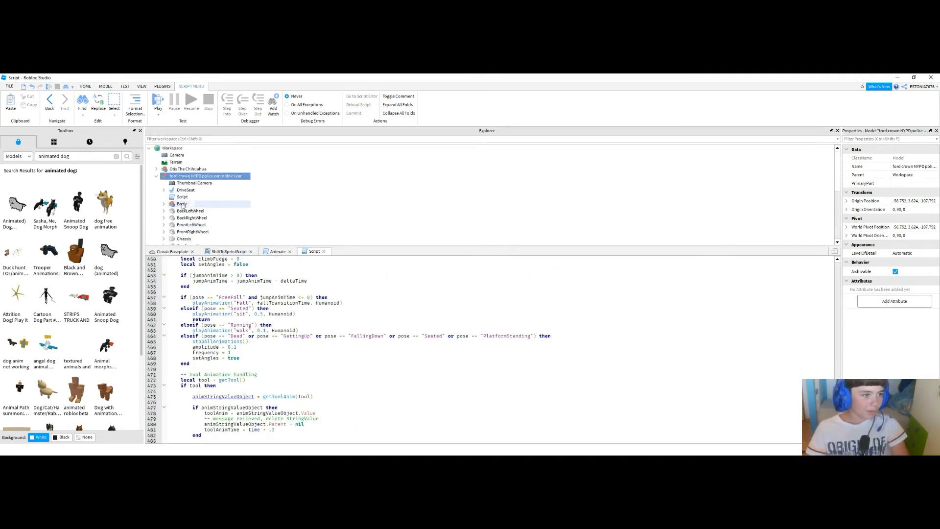
pyautogui.scroll(-3, 180, 183)
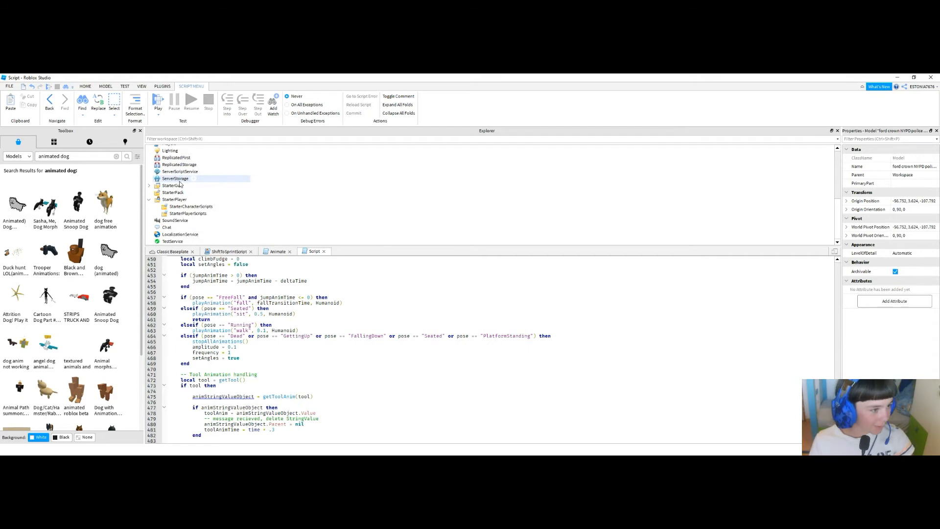
# - Delete the startSound, squealTires and idleSound sounds from the police car's DriveSeat
pyautogui.scroll(6, 180, 183)
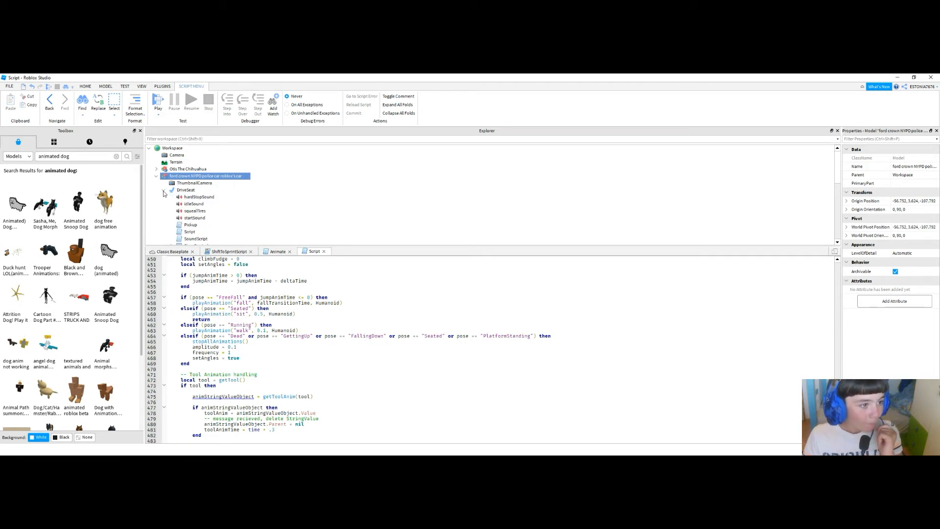
pyautogui.rightClick(191, 218)
pyautogui.click(208, 254)
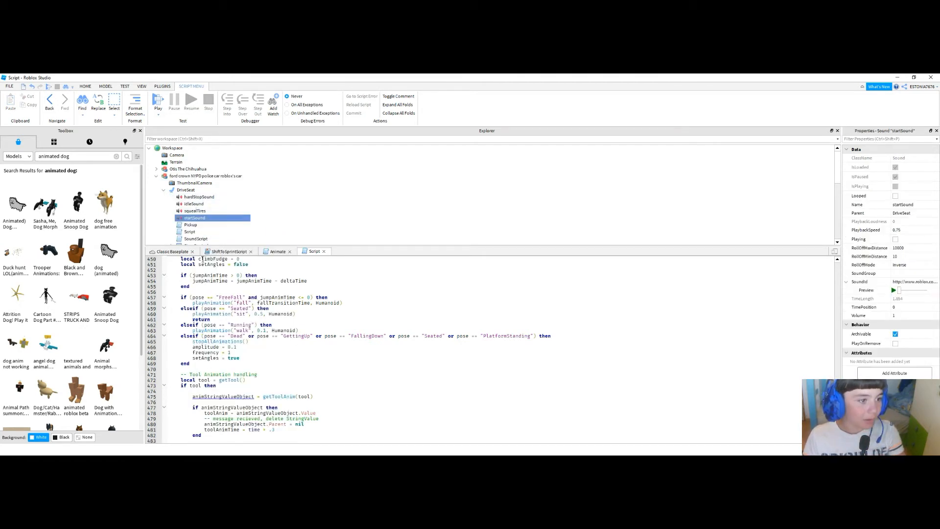
pyautogui.click(187, 211)
pyautogui.rightClick(187, 210)
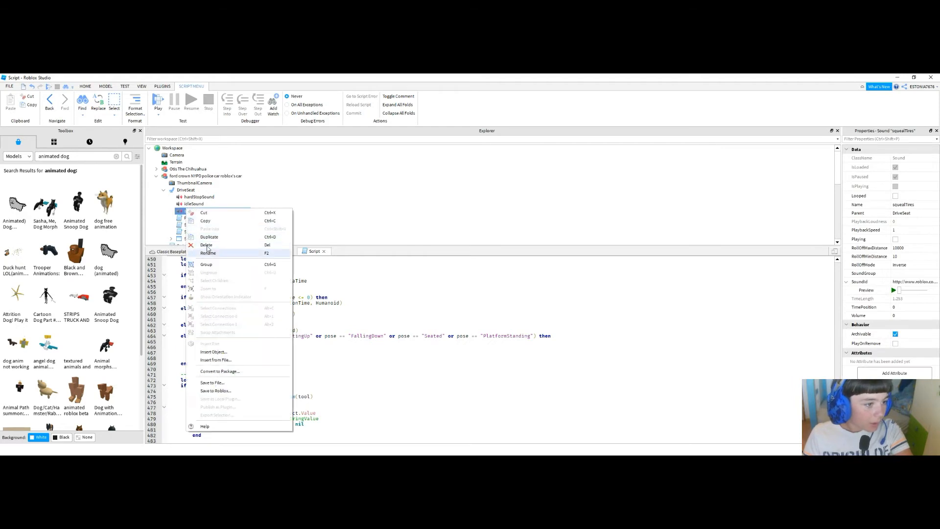
pyautogui.click(219, 247)
pyautogui.click(198, 204)
pyautogui.rightClick(200, 204)
pyautogui.click(219, 240)
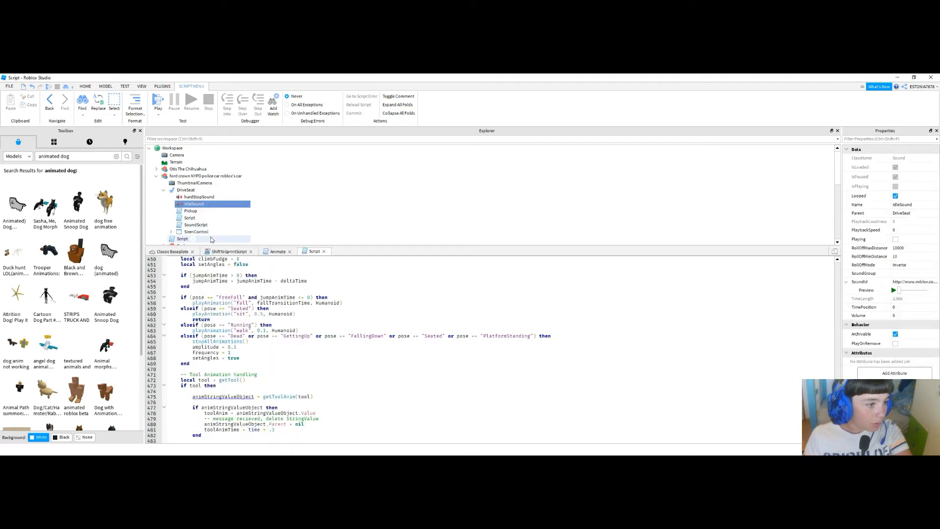
# - Delete the SoundScript, Script and Pickup scripts from the police car's DriveSeat
pyautogui.click(196, 218)
pyautogui.rightClick(196, 217)
pyautogui.press('Escape')
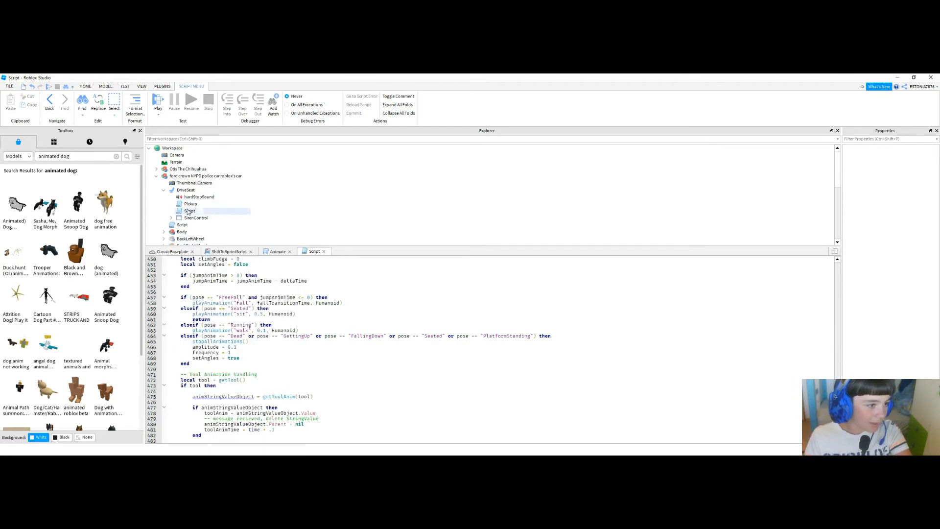
pyautogui.rightClick(196, 218)
pyautogui.click(211, 254)
pyautogui.click(193, 204)
pyautogui.rightClick(192, 204)
pyautogui.click(218, 240)
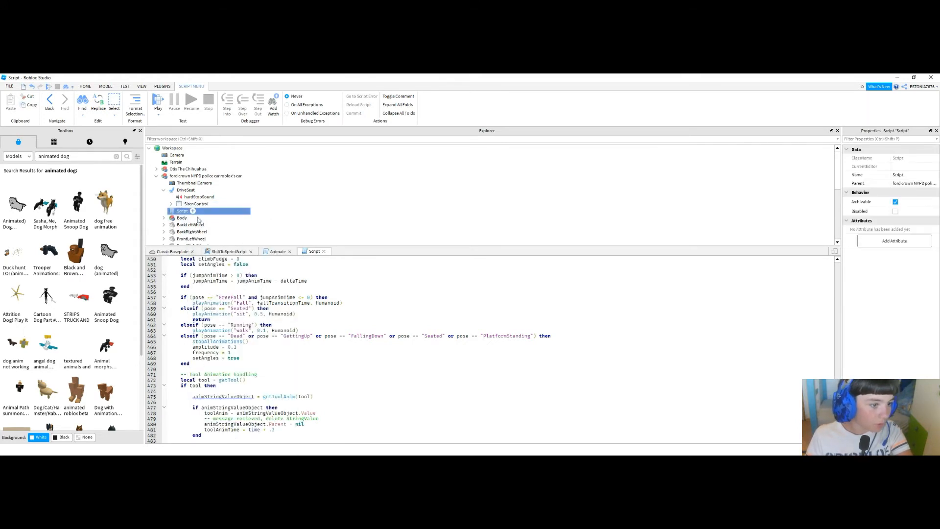
# - Close the dog's first Animate script and open its second Animate script
pyautogui.click(274, 254)
pyautogui.hotkey('ctrl', 'a')
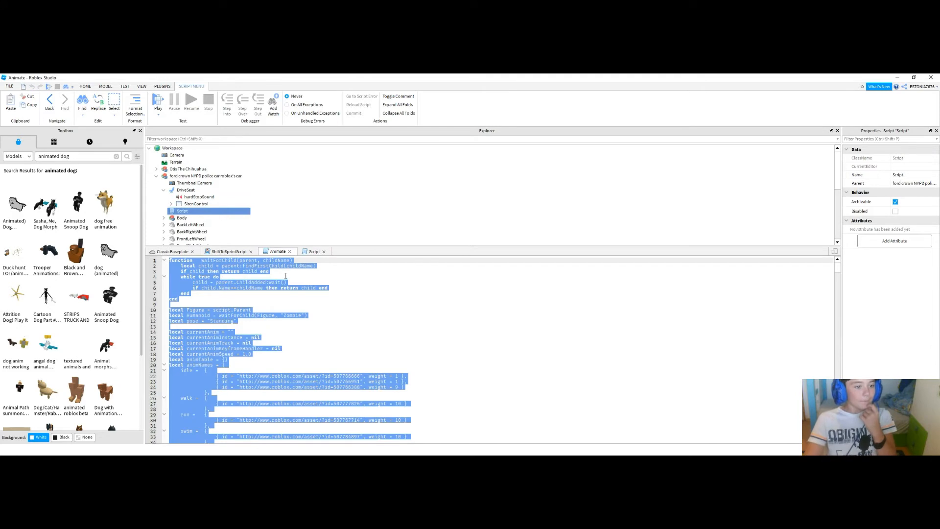
pyautogui.click(290, 252)
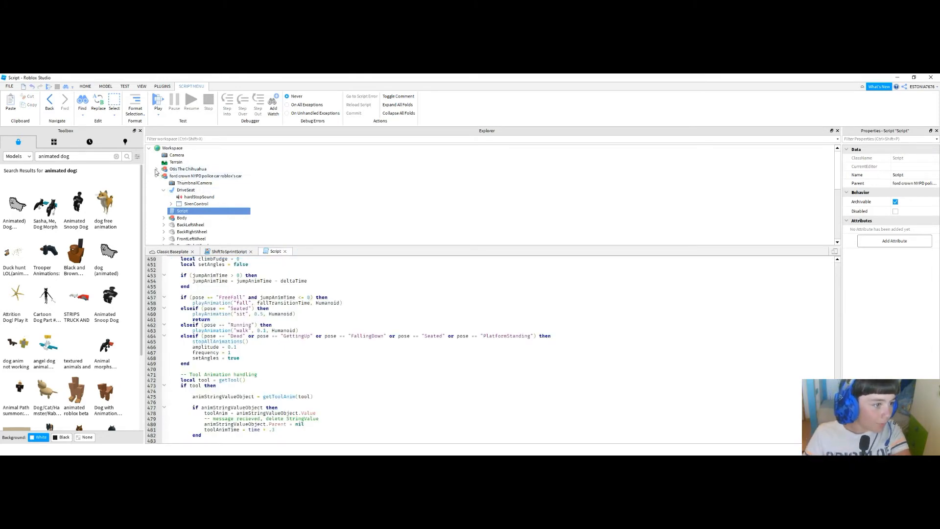
pyautogui.click(157, 170)
pyautogui.click(177, 183)
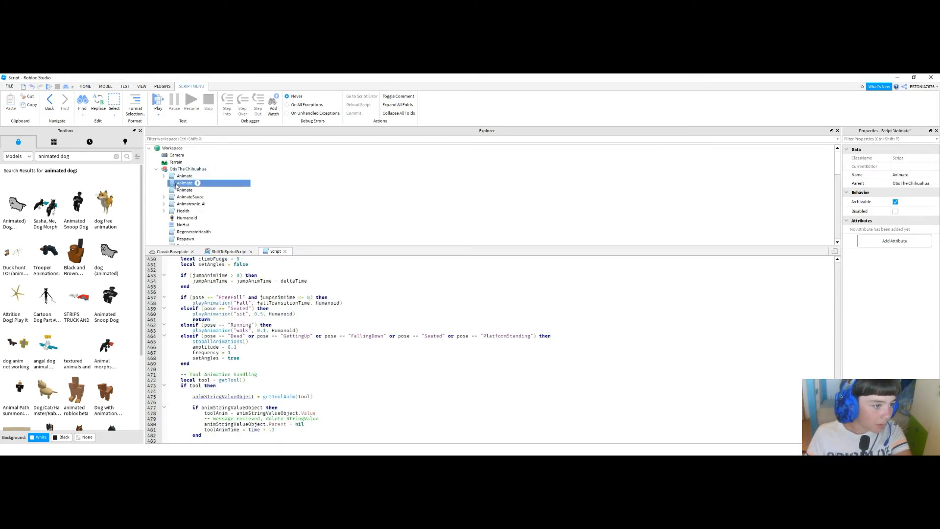
pyautogui.rightClick(177, 184)
pyautogui.doubleClick(178, 184)
# - Select and copy the entire code of the dog's second Animate script
pyautogui.scroll(-14, 235, 313)
pyautogui.moveTo(837, 305); pyautogui.dragTo(837, 436)
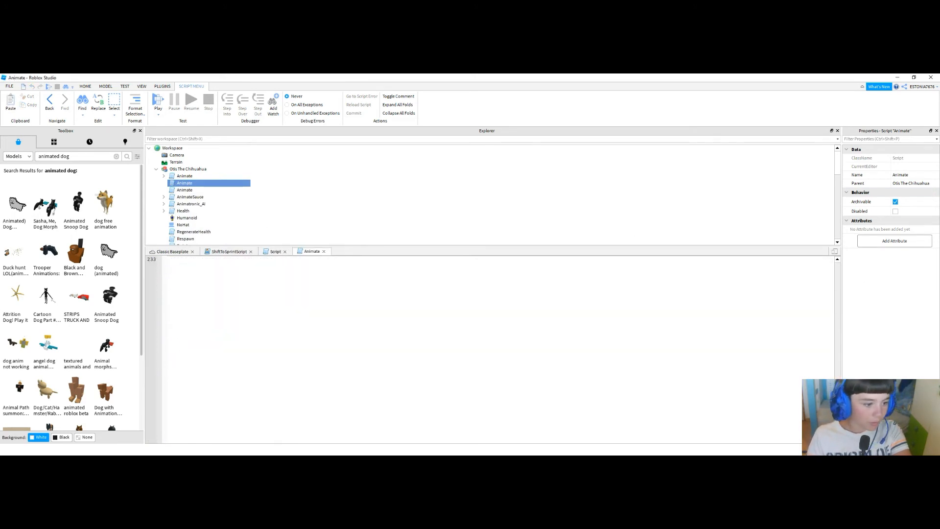
pyautogui.scroll(6, 572, 359)
pyautogui.moveTo(181, 353); pyautogui.dragTo(160, 259)
pyautogui.scroll(20, 198, 337)
pyautogui.scroll(20, 204, 336)
pyautogui.scroll(20, 203, 316)
pyautogui.rightClick(181, 277)
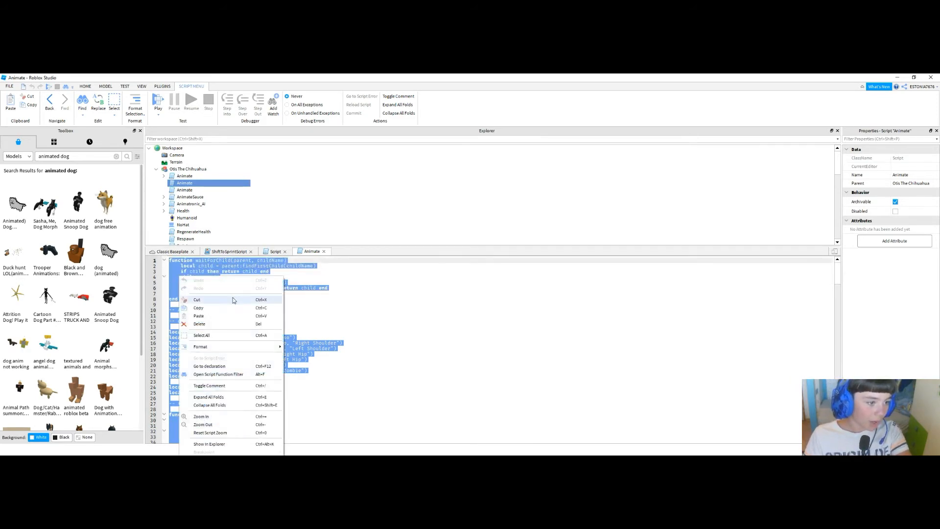
pyautogui.click(202, 308)
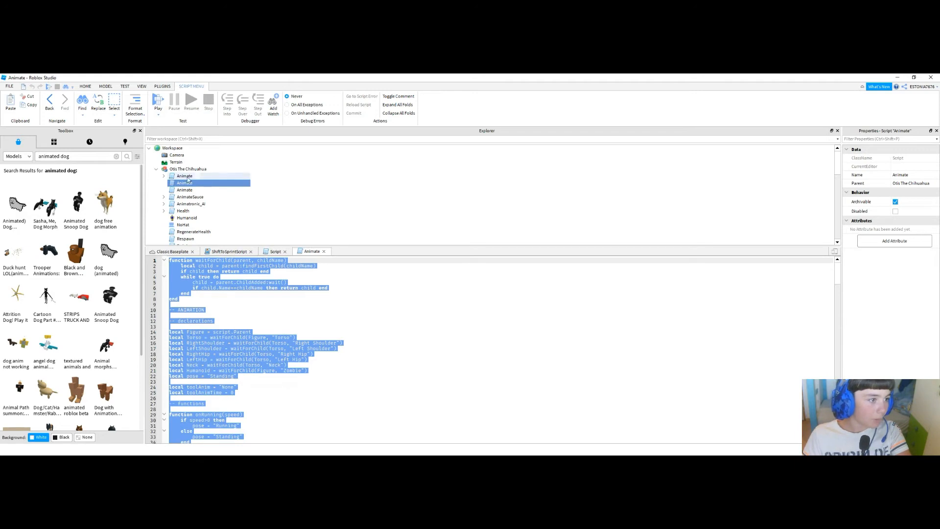
# - Add a second Script to the police car model and replace its default code with the second Animate script's code
pyautogui.scroll(-8, 187, 179)
pyautogui.click(239, 178)
pyautogui.click(247, 177)
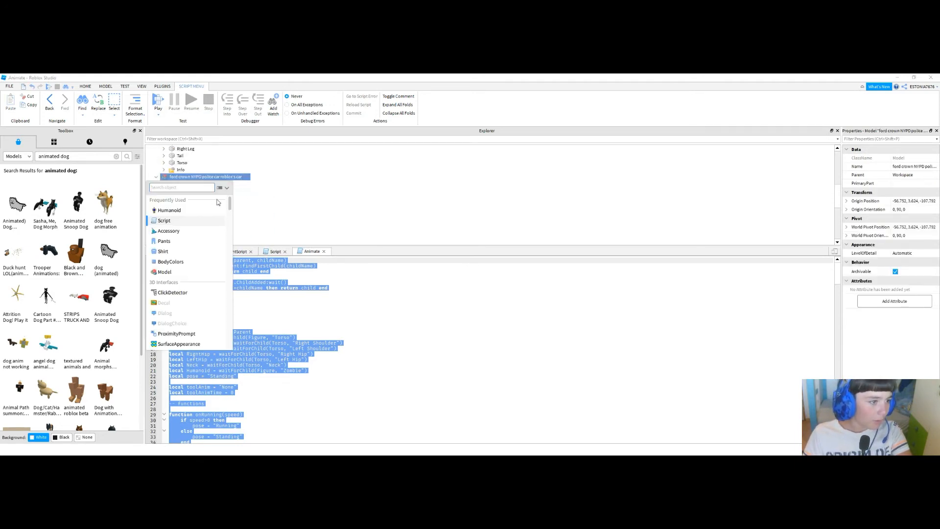
pyautogui.click(178, 221)
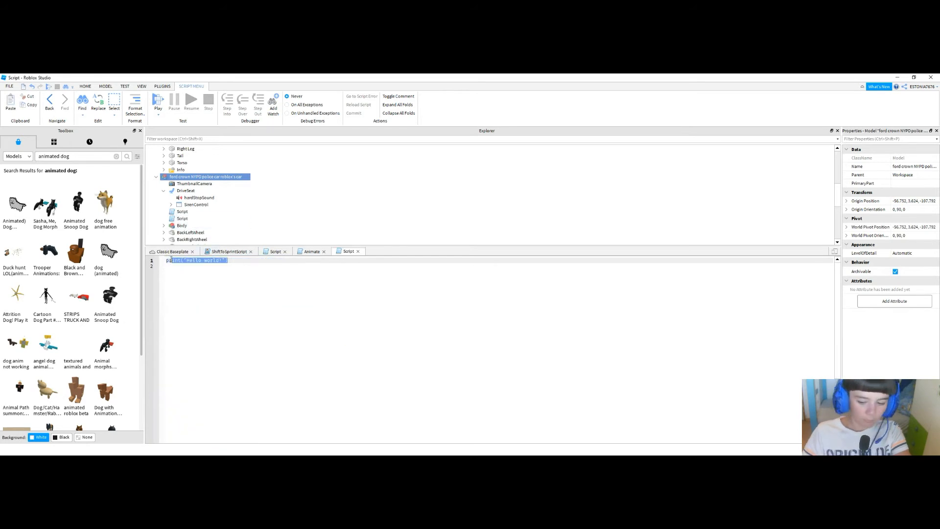
pyautogui.hotkey('ctrl', 'v')
pyautogui.scroll(-5, 212, 302)
pyautogui.scroll(5, 207, 300)
pyautogui.scroll(6, 207, 299)
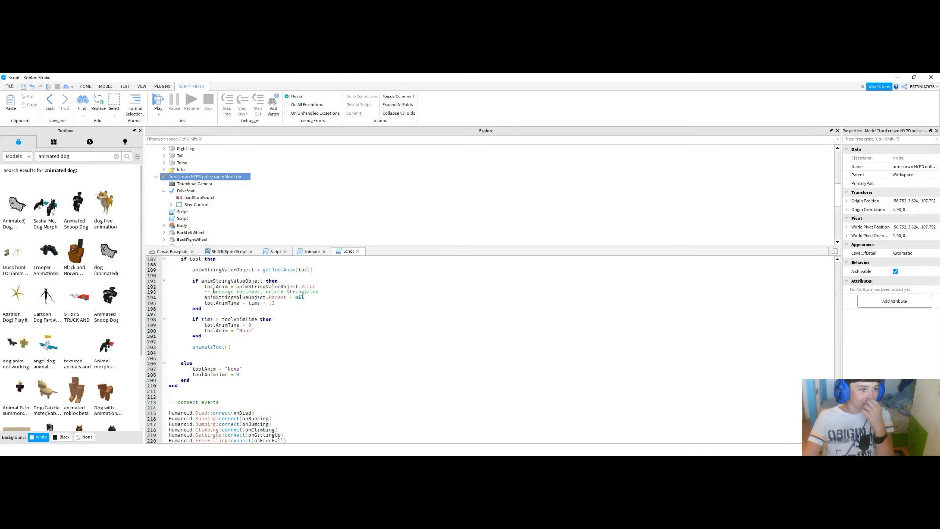
# - Delete the Health and Animatronic_AI scripts from the Otis The Chihuahua model
pyautogui.scroll(5, 179, 171)
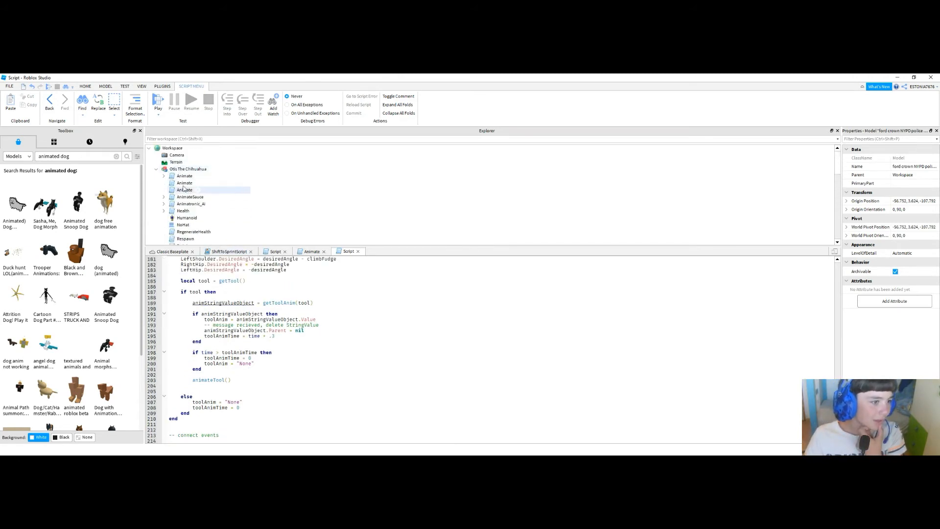
pyautogui.rightClick(184, 211)
pyautogui.click(211, 264)
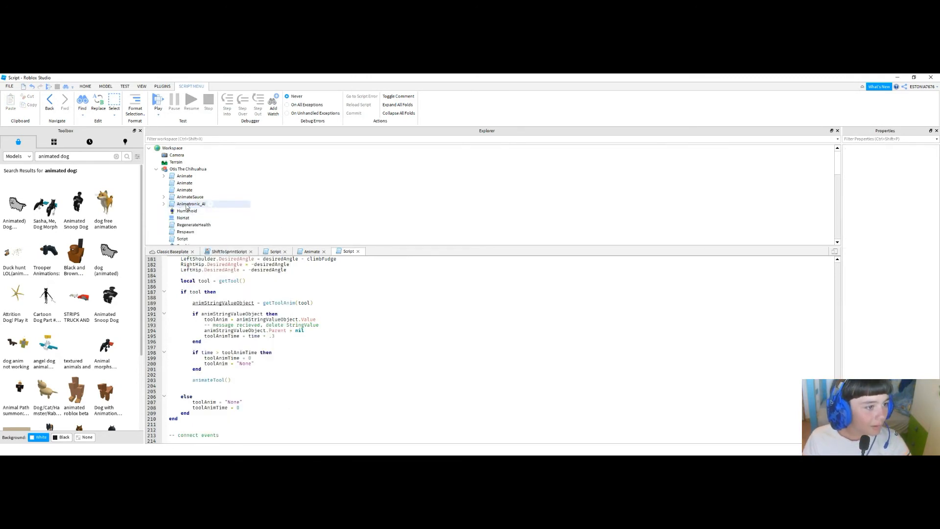
pyautogui.click(187, 204)
pyautogui.rightClick(191, 205)
pyautogui.click(209, 258)
# - Delete the RegenerateHealth script and the script named Script from the Otis The Chihuahua model
pyautogui.click(191, 197)
pyautogui.rightClick(191, 197)
pyautogui.click(166, 221)
pyautogui.rightClick(172, 220)
pyautogui.click(192, 273)
pyautogui.click(183, 225)
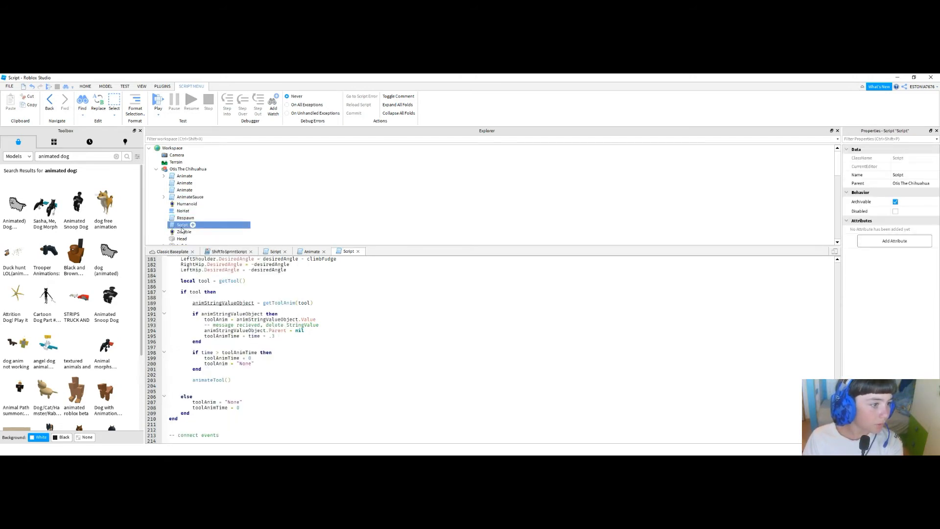
pyautogui.rightClick(186, 224)
pyautogui.click(205, 130)
# - Delete the dog's Respawn script together with its accidental duplicate
pyautogui.click(182, 218)
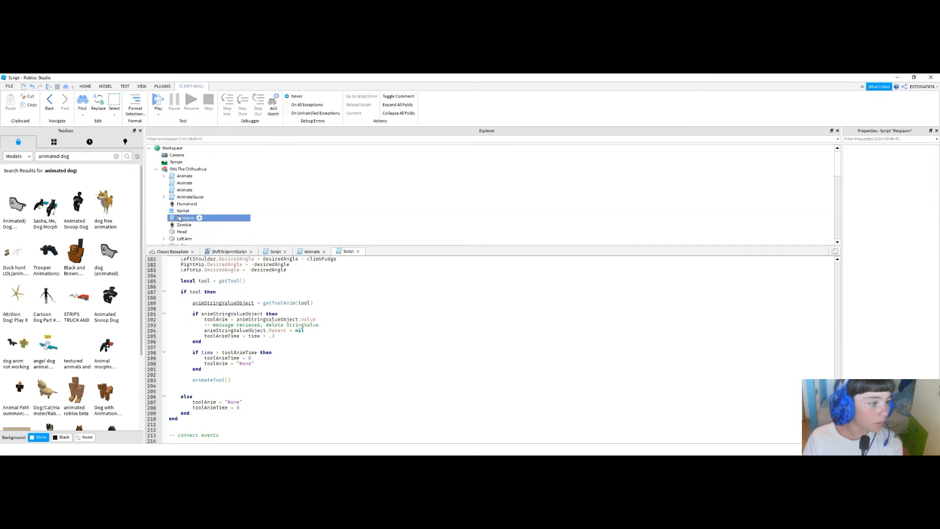
pyautogui.rightClick(178, 216)
pyautogui.click(198, 267)
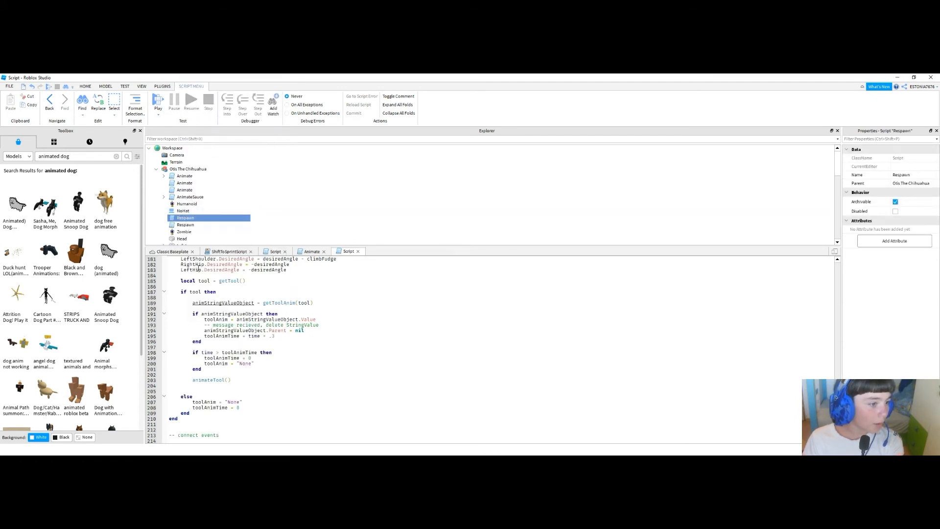
pyautogui.rightClick(179, 221)
pyautogui.click(198, 275)
pyautogui.rightClick(177, 219)
pyautogui.click(198, 274)
# - Open the AnimateSauce script of the Otis The Chihuahua model to view its code
pyautogui.click(181, 189)
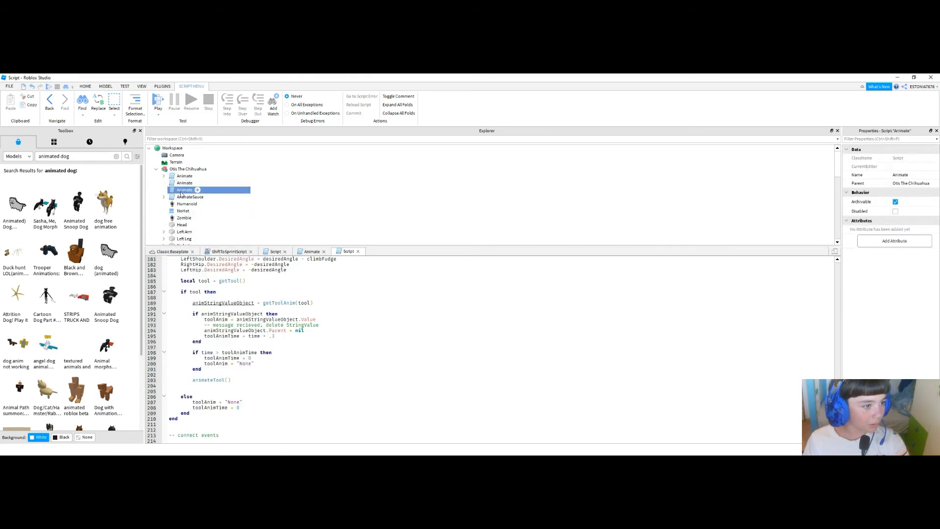
pyautogui.rightClick(176, 191)
pyautogui.click(170, 192)
pyautogui.doubleClick(181, 198)
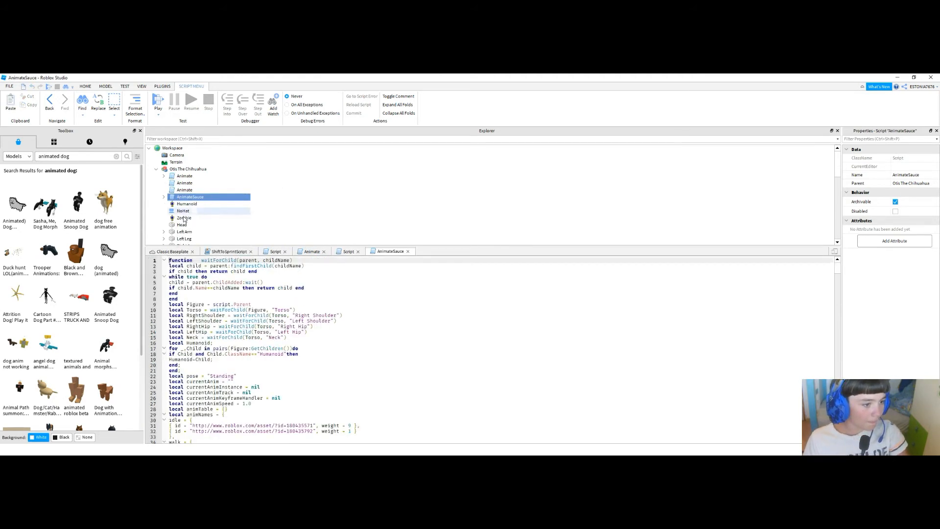
# - Copy the code of the third Animate script in Otis The Chihuahua, from the "Figure = script.Parent" line to the end
pyautogui.doubleClick(185, 189)
pyautogui.scroll(-8, 220, 312)
pyautogui.scroll(-16, 221, 312)
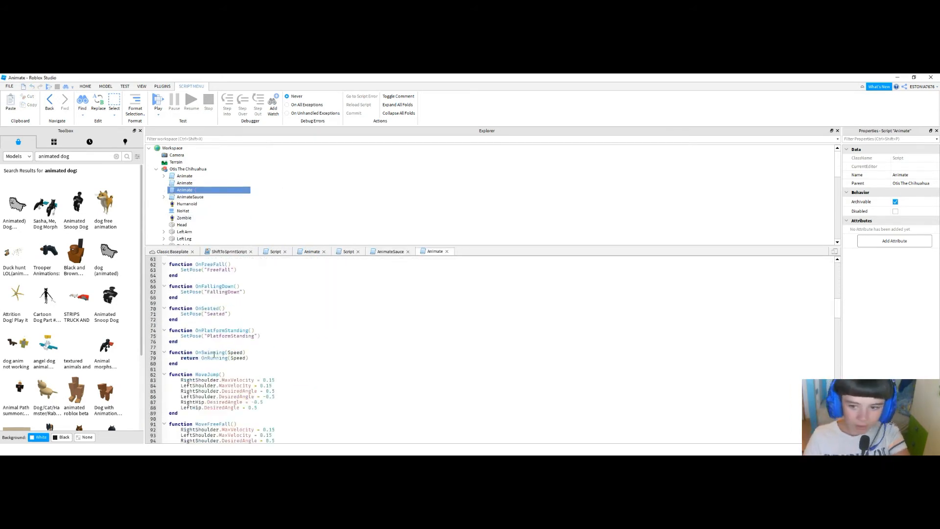
pyautogui.moveTo(839, 321); pyautogui.dragTo(839, 438)
pyautogui.scroll(3, 342, 313)
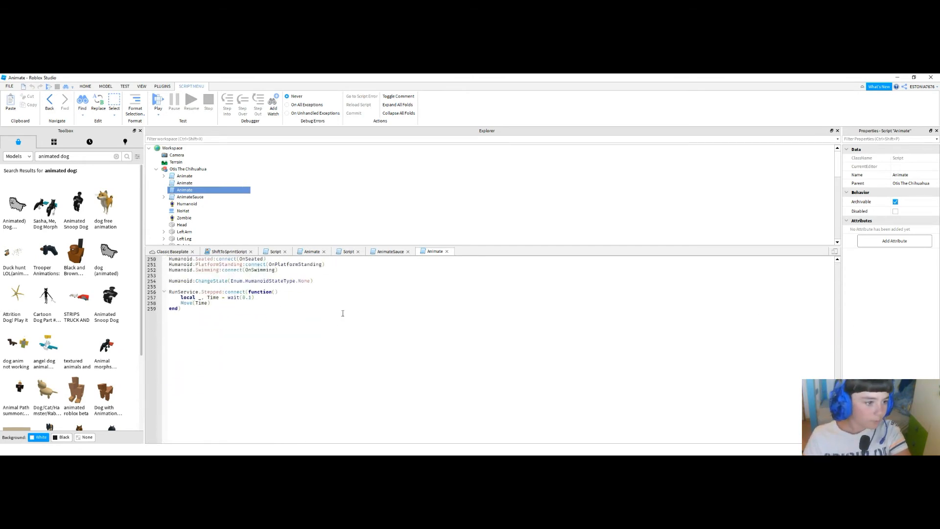
pyautogui.moveTo(194, 315); pyautogui.dragTo(180, 273)
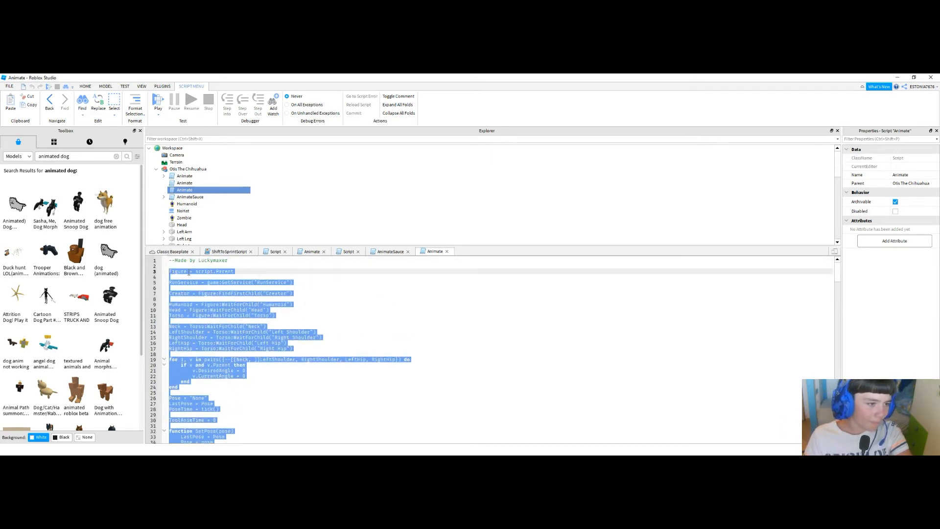
pyautogui.rightClick(189, 273)
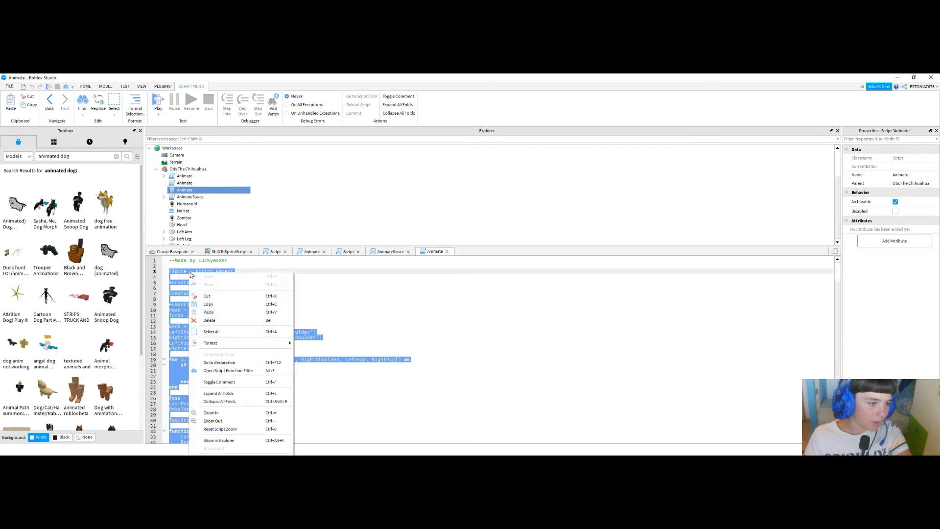
pyautogui.click(208, 304)
# - Add a third Script to the police car model and replace its default code with the copied Animate code
pyautogui.scroll(-10, 191, 179)
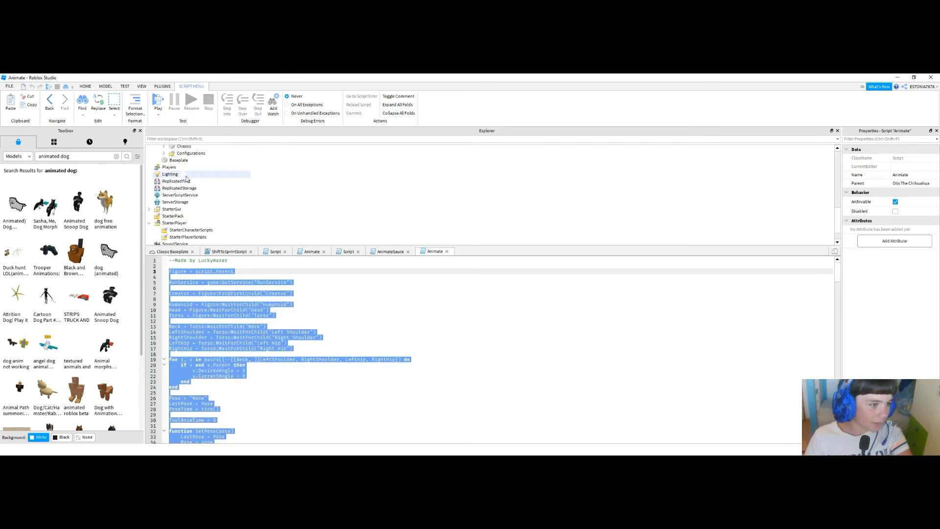
pyautogui.scroll(3, 186, 180)
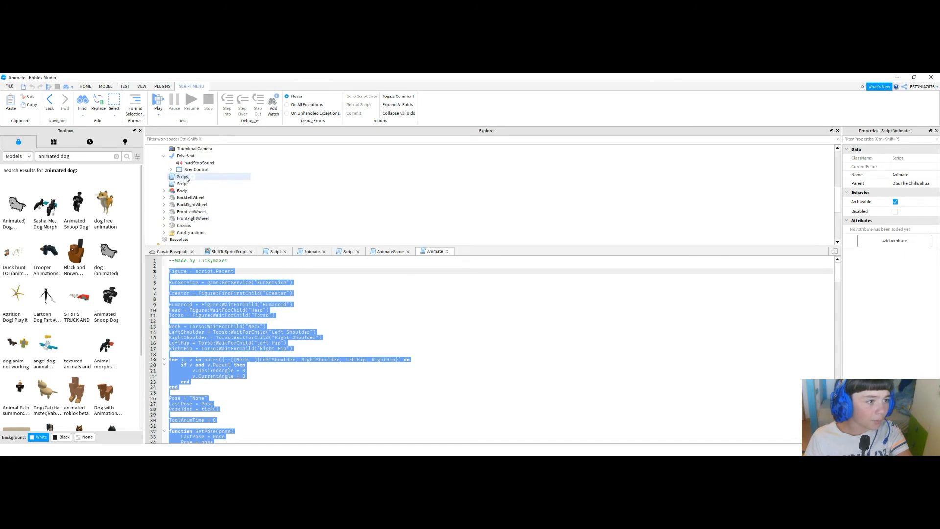
pyautogui.scroll(2, 186, 180)
pyautogui.click(219, 183)
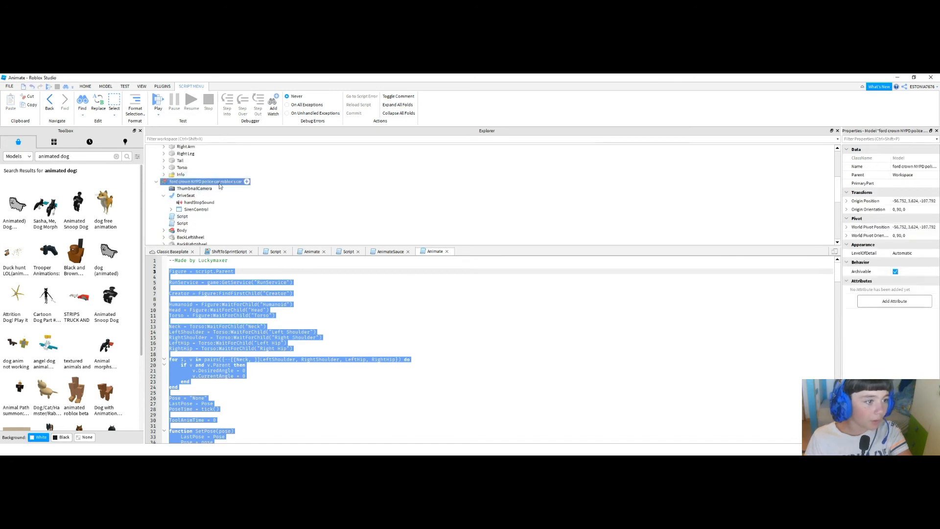
pyautogui.click(246, 181)
pyautogui.click(189, 225)
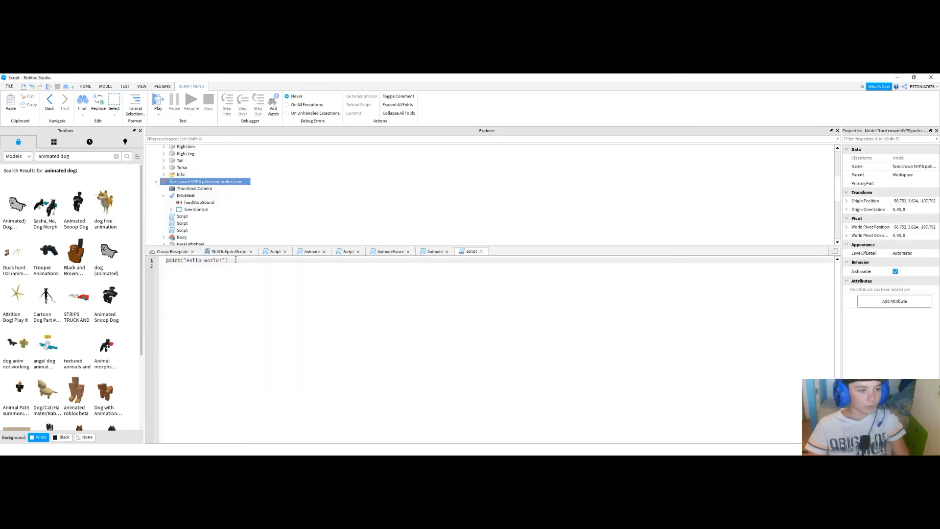
pyautogui.moveTo(122, 259)
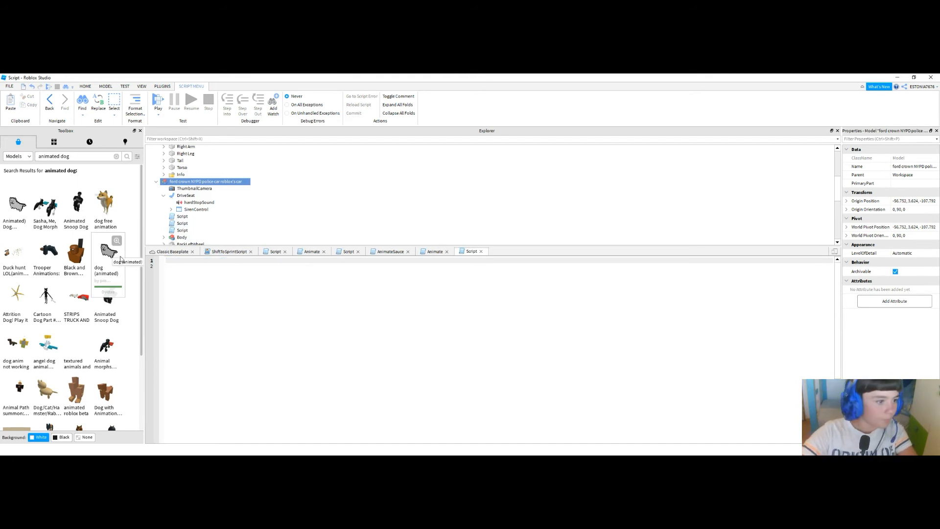
pyautogui.hotkey('ctrl', 'v')
pyautogui.scroll(6, 239, 306)
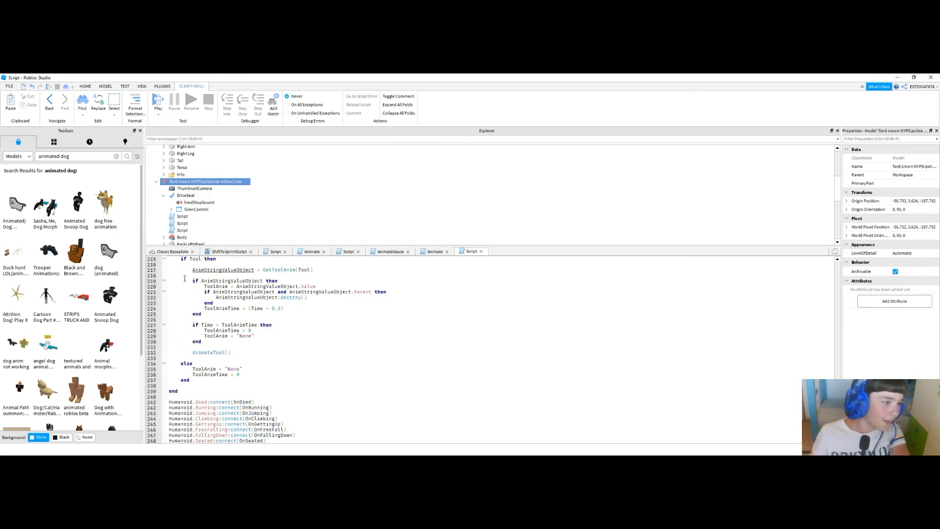
pyautogui.scroll(15, 699, 318)
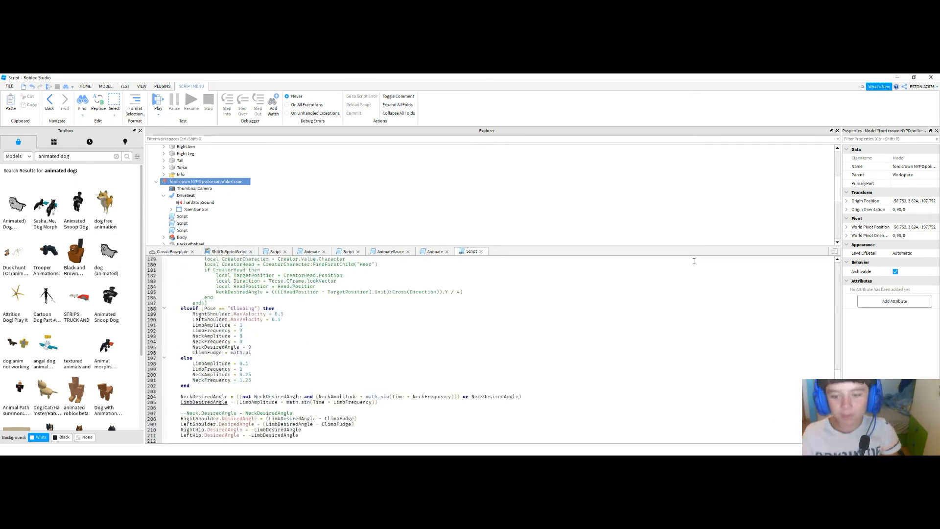
pyautogui.moveTo(836, 365); pyautogui.dragTo(833, 265)
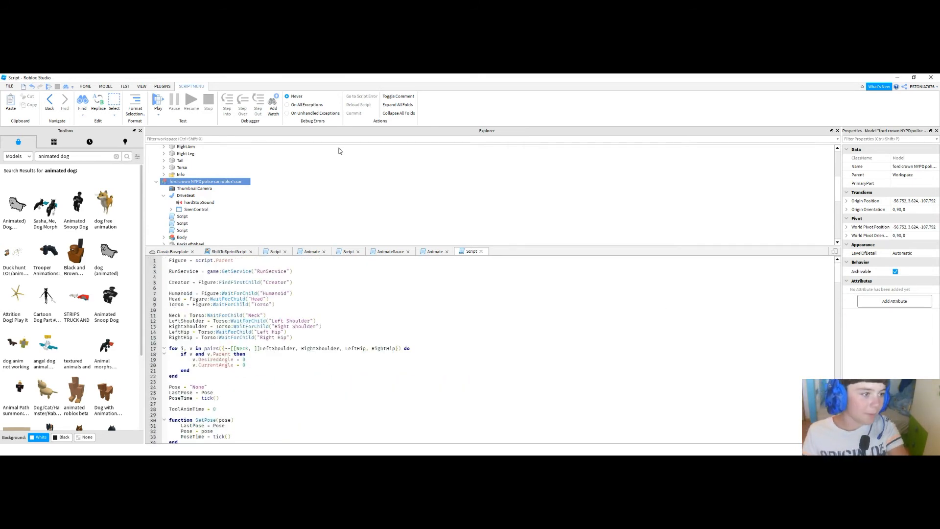
# - Delete the hardStopSound object from the police car's DriveSeat
pyautogui.rightClick(200, 203)
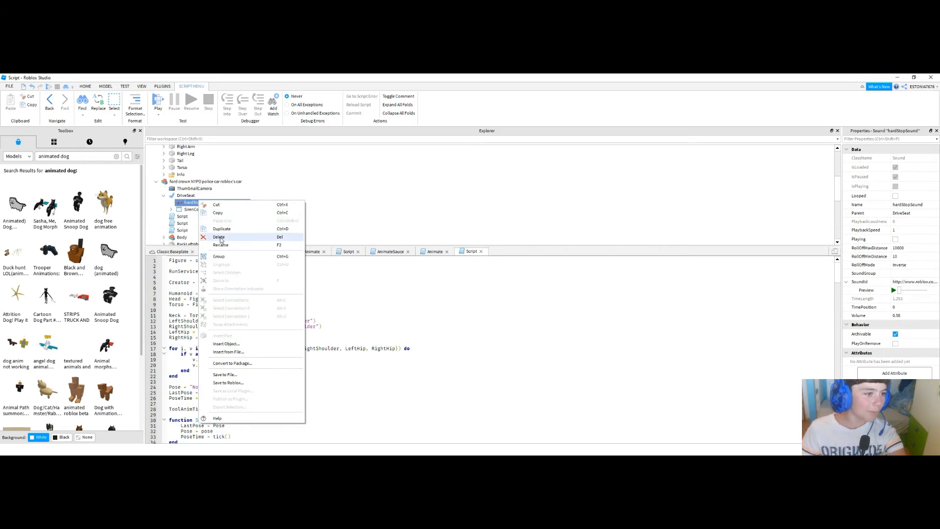
pyautogui.click(224, 239)
pyautogui.click(182, 211)
# - Reopen the dog's AnimateSauce script and examine its list of animation IDs
pyautogui.scroll(3, 186, 210)
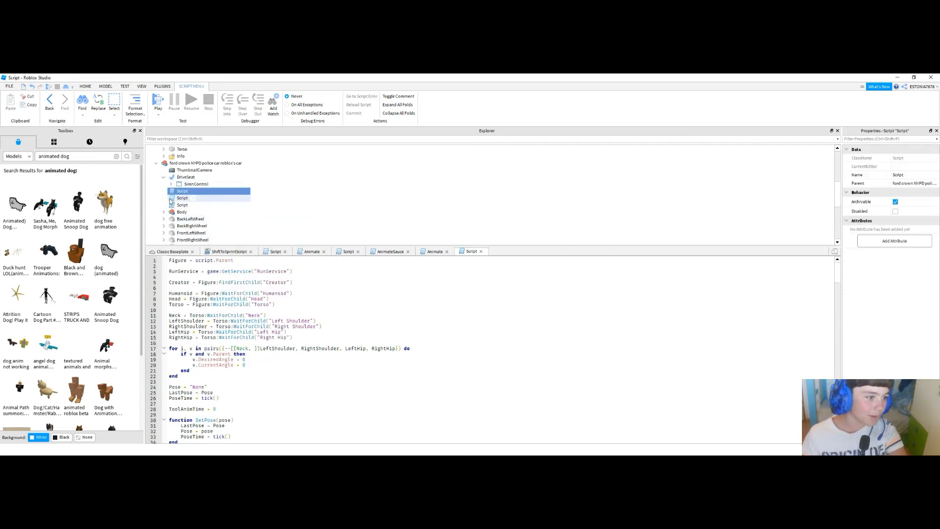
pyautogui.scroll(4, 200, 215)
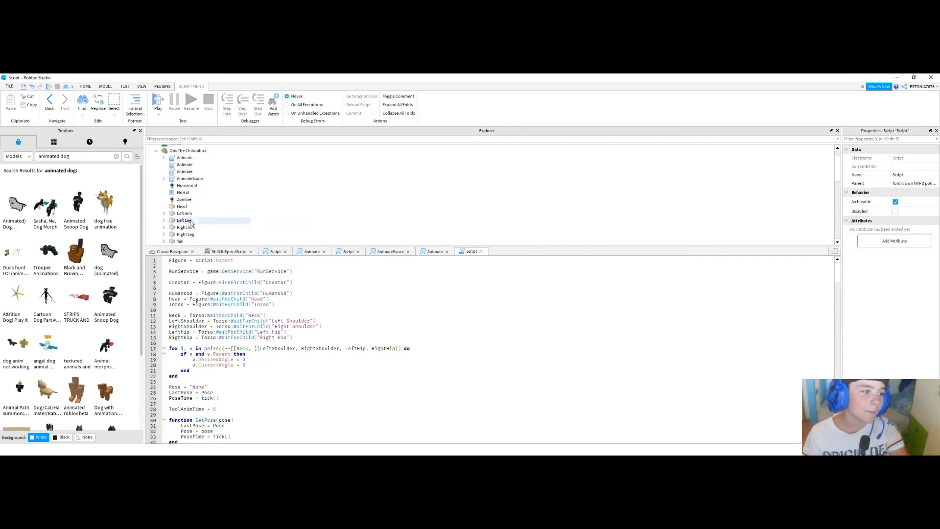
pyautogui.click(184, 197)
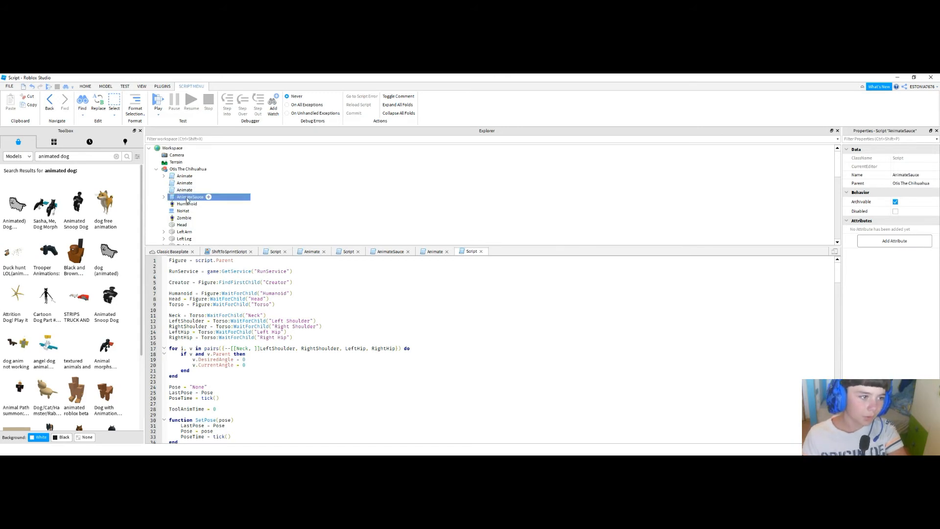
pyautogui.rightClick(186, 196)
pyautogui.doubleClick(174, 198)
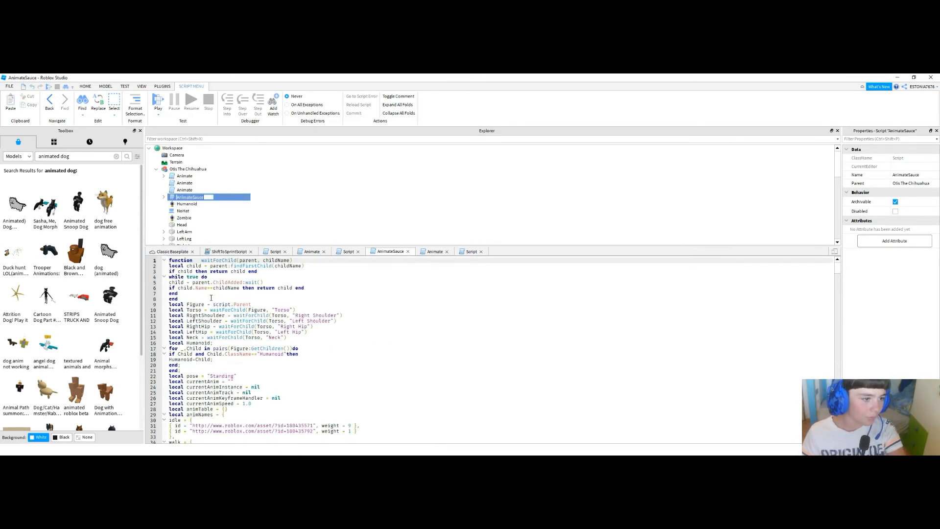
pyautogui.scroll(-11, 211, 297)
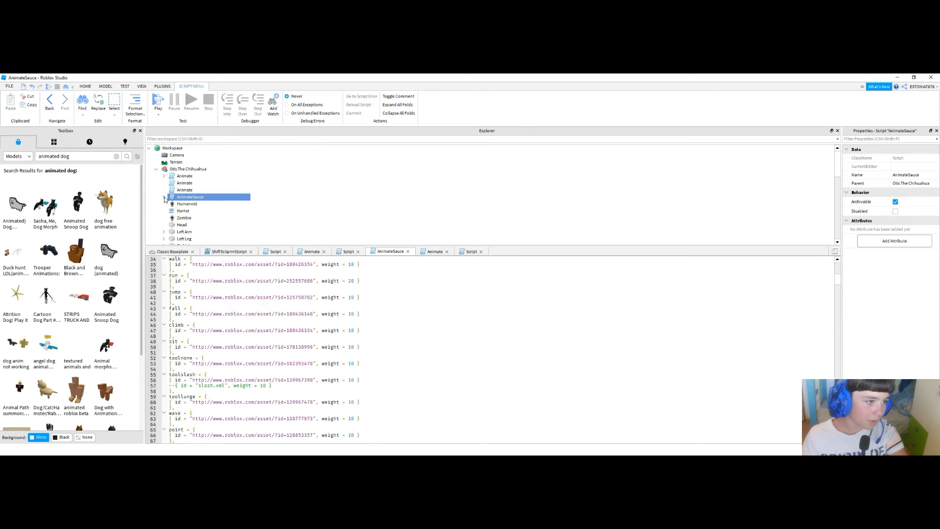
# - Move the AnimateSauce script from Otis The Chihuahua into the police car model
pyautogui.click(184, 176)
pyautogui.click(164, 177)
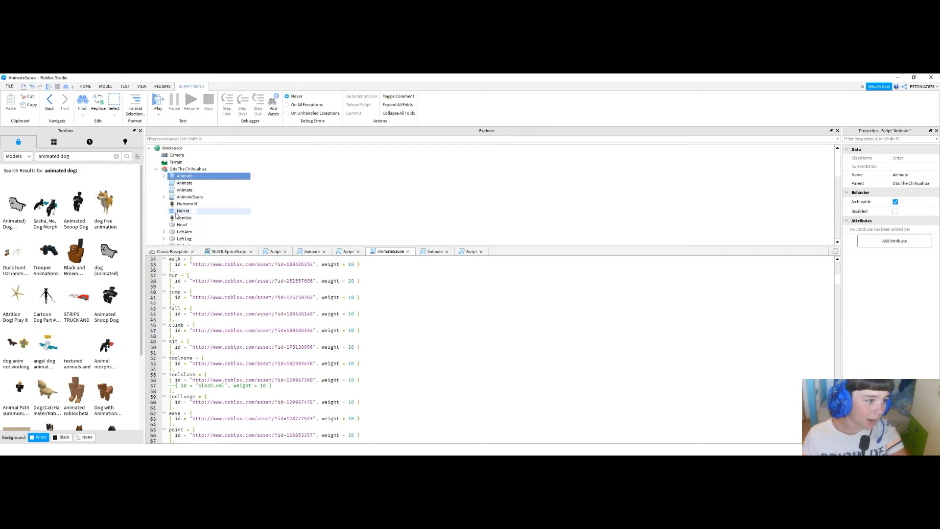
pyautogui.moveTo(176, 198); pyautogui.dragTo(205, 191)
pyautogui.moveTo(194, 217); pyautogui.dragTo(195, 221)
pyautogui.scroll(-2, 238, 217)
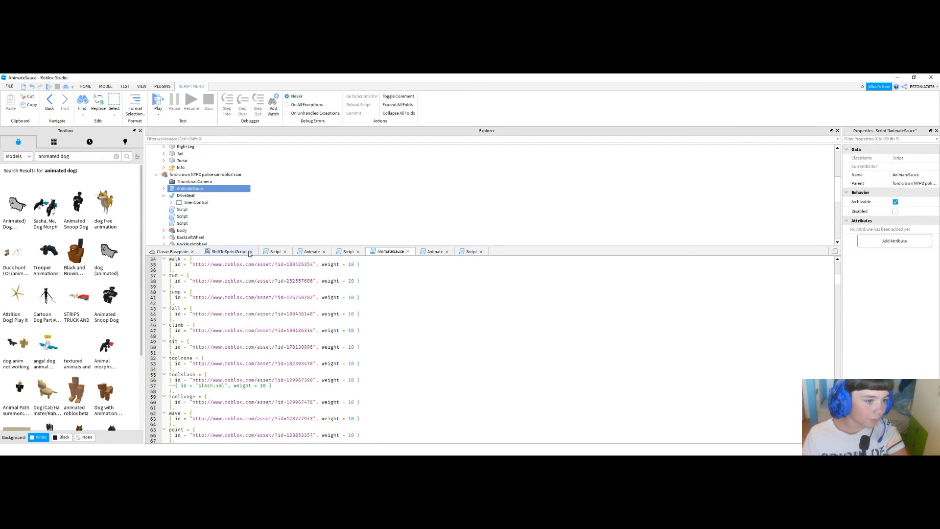
pyautogui.click(272, 252)
pyautogui.scroll(-9, 287, 279)
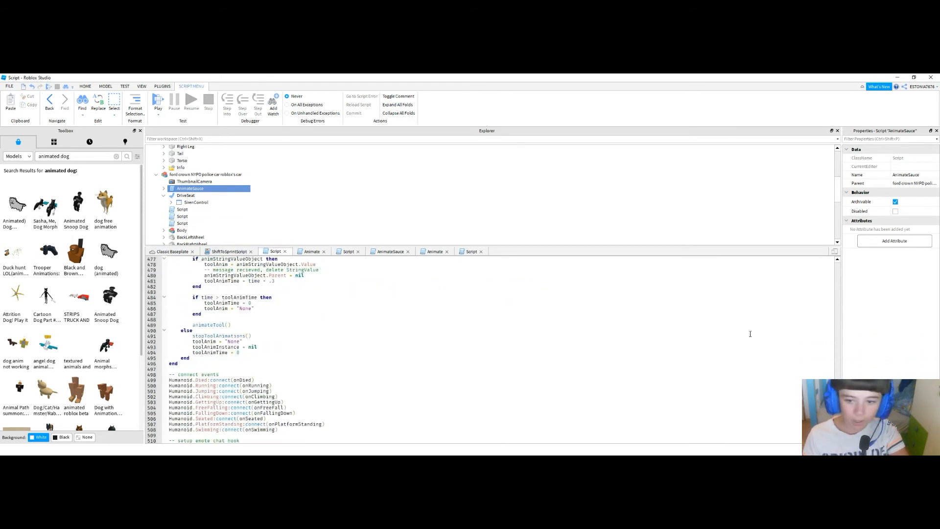
pyautogui.scroll(-17, 604, 370)
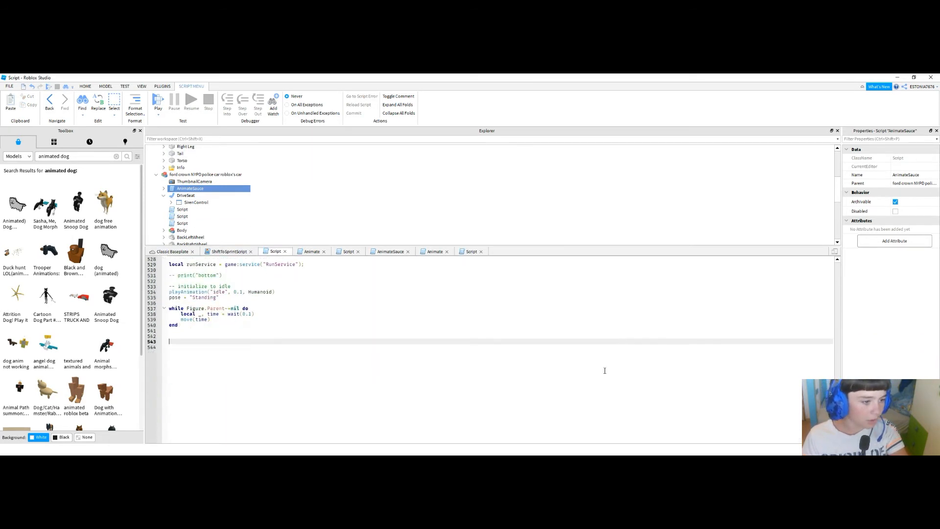
pyautogui.moveTo(274, 322); pyautogui.dragTo(200, 269)
pyautogui.scroll(20, 200, 271)
pyautogui.click(201, 275)
pyautogui.scroll(6, 201, 275)
pyautogui.moveTo(201, 276); pyautogui.dragTo(199, 270)
pyautogui.click(180, 251)
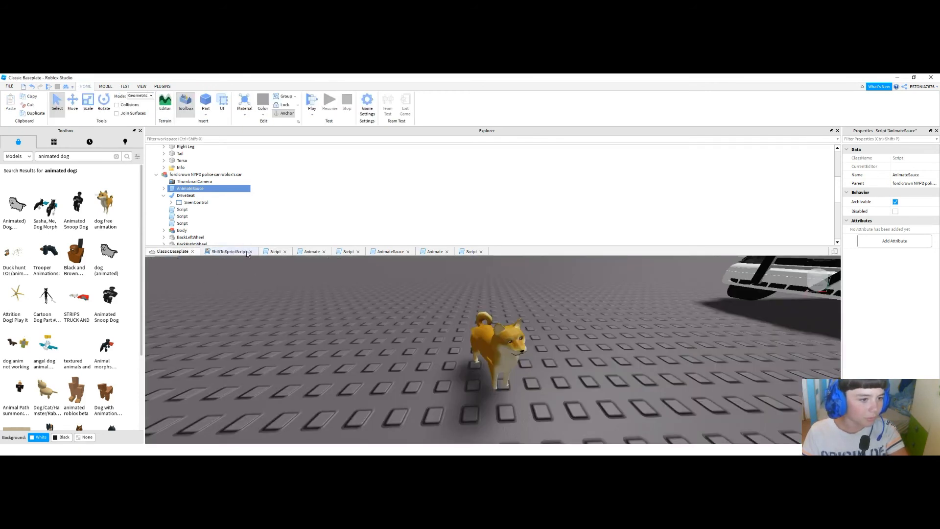
# - Select all of the code in the police car's first Script, from the last line up to line 1, and delete it
pyautogui.click(275, 251)
pyautogui.scroll(2, 215, 319)
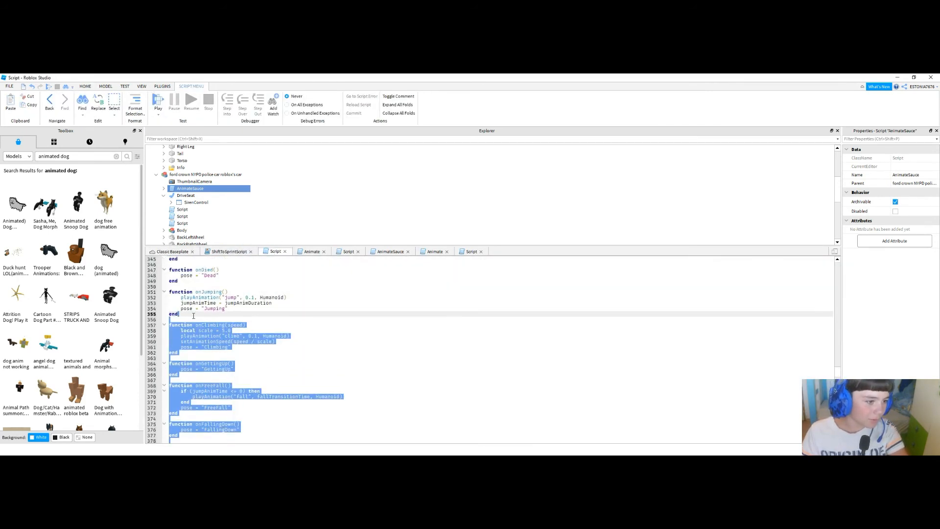
pyautogui.moveTo(177, 302); pyautogui.dragTo(178, 299)
pyautogui.scroll(-12, 667, 346)
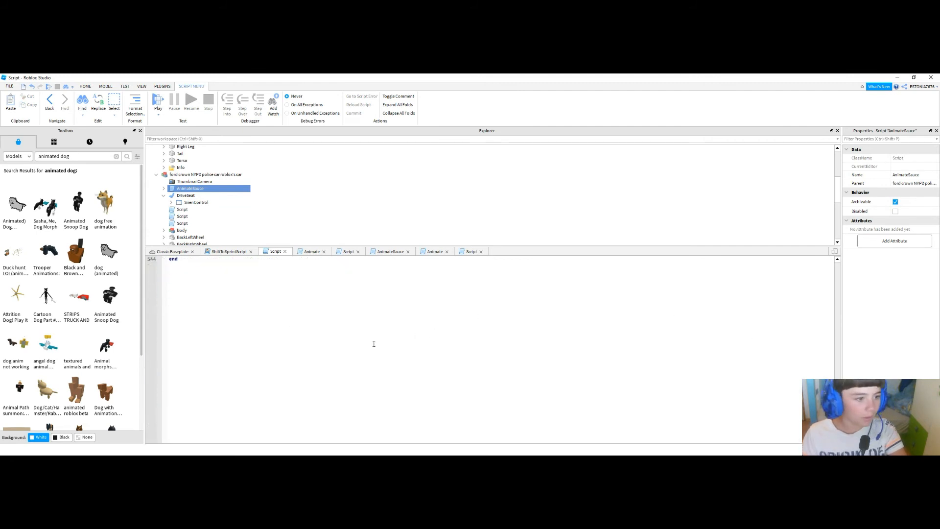
pyautogui.scroll(4, 323, 347)
pyautogui.moveTo(269, 354); pyautogui.dragTo(179, 284)
pyautogui.scroll(20, 179, 283)
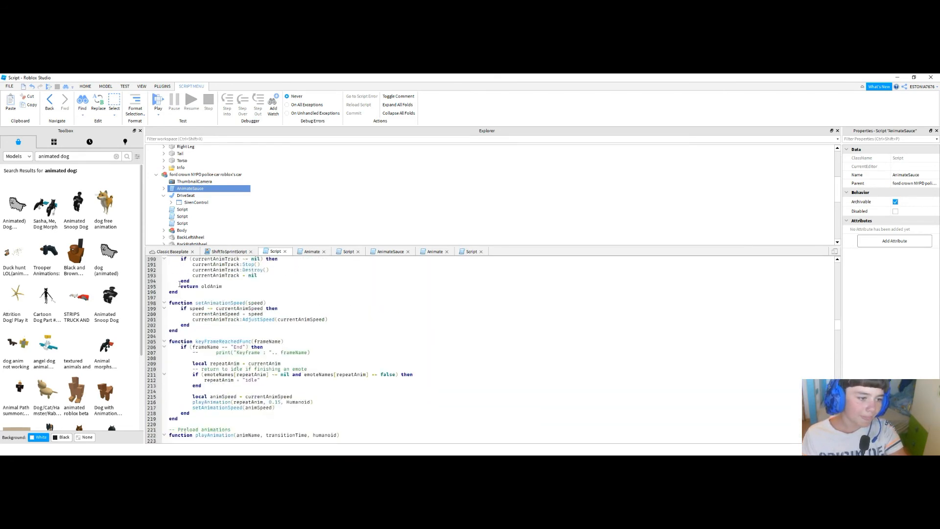
pyautogui.moveTo(187, 283); pyautogui.dragTo(168, 255)
pyautogui.rightClick(176, 264)
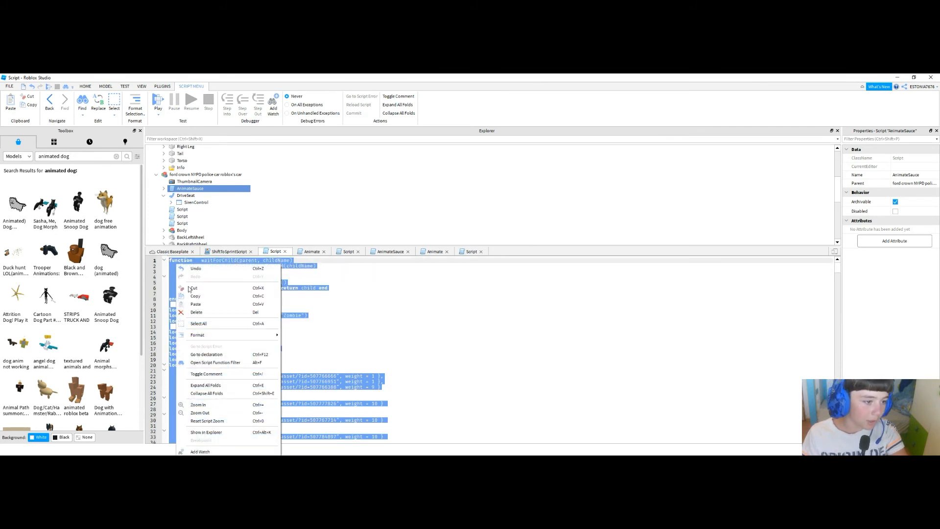
pyautogui.click(195, 312)
# - Move the first Animate script, including its children, from Otis The Chihuahua into the police car model
pyautogui.scroll(5, 180, 197)
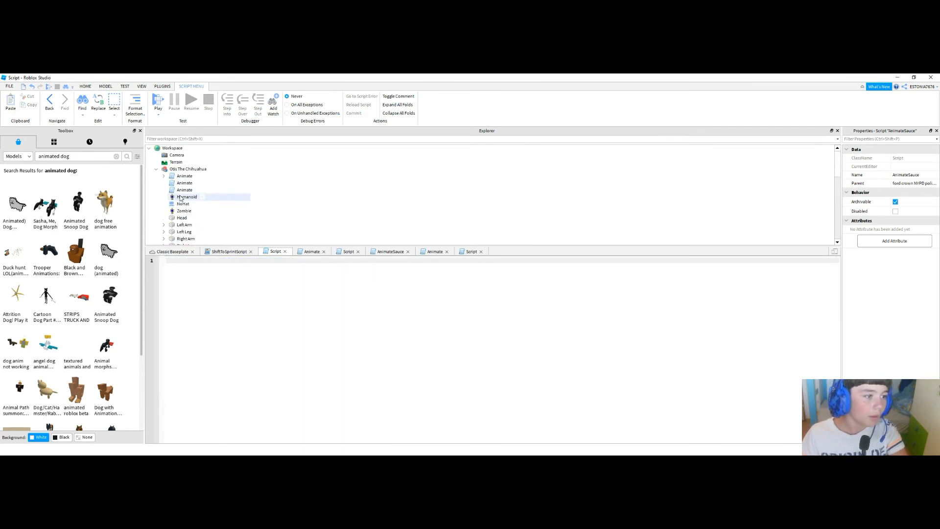
pyautogui.click(177, 177)
pyautogui.rightClick(177, 177)
pyautogui.click(196, 176)
pyautogui.rightClick(170, 175)
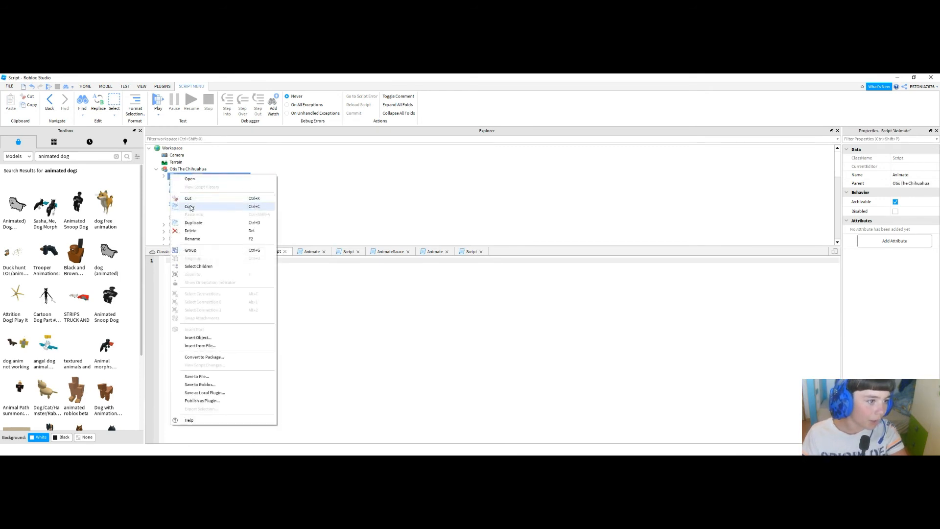
pyautogui.click(190, 206)
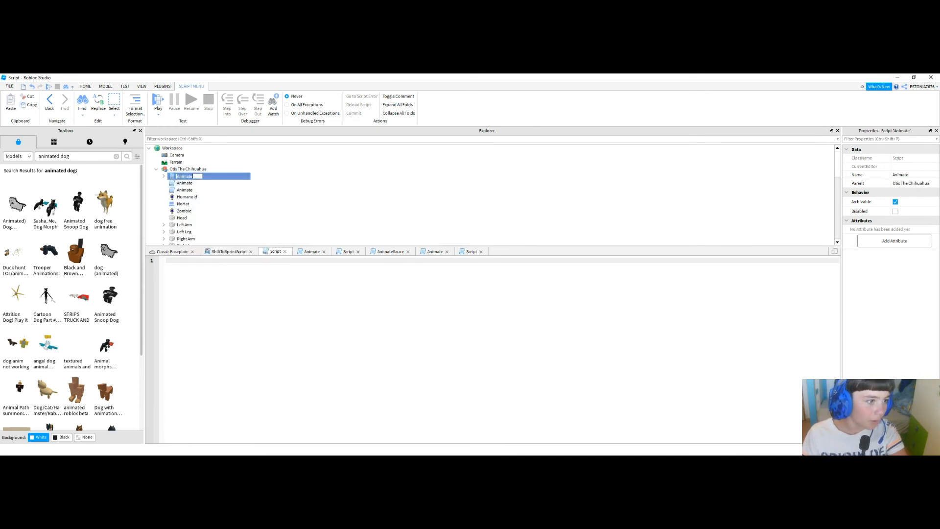
pyautogui.rightClick(181, 176)
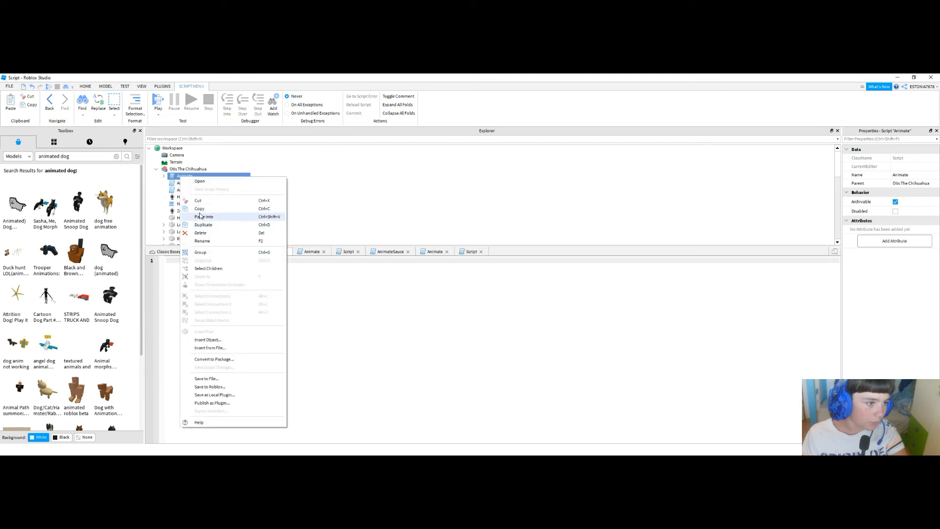
pyautogui.click(197, 209)
pyautogui.moveTo(184, 177)
pyautogui.mouseDown()
pyautogui.moveTo(216, 202)
pyautogui.moveTo(220, 256)
pyautogui.moveTo(252, 244)
pyautogui.moveTo(180, 203)
pyautogui.moveTo(182, 195)
pyautogui.mouseUp()
pyautogui.scroll(-4, 180, 201)
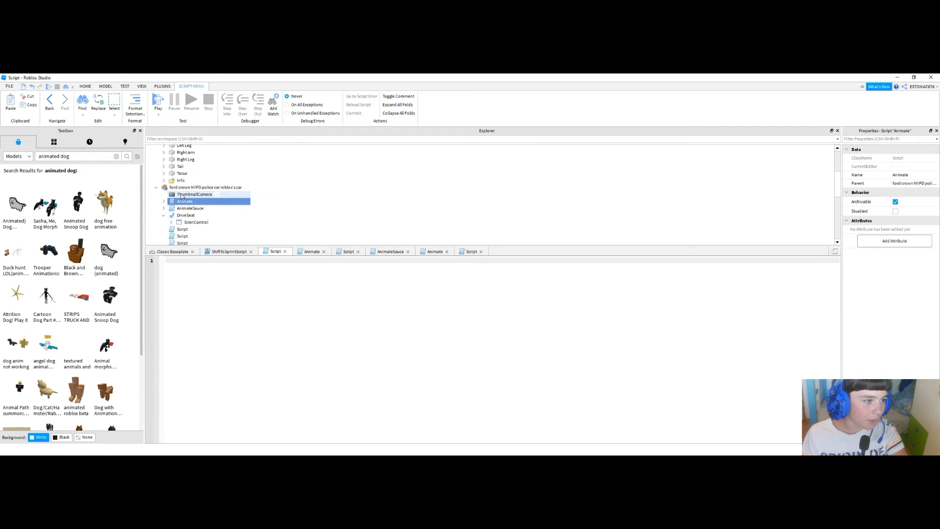
# - Close the emptied Script in the editor and return to ShiftToSprintScript
pyautogui.click(230, 252)
pyautogui.click(269, 252)
pyautogui.click(285, 252)
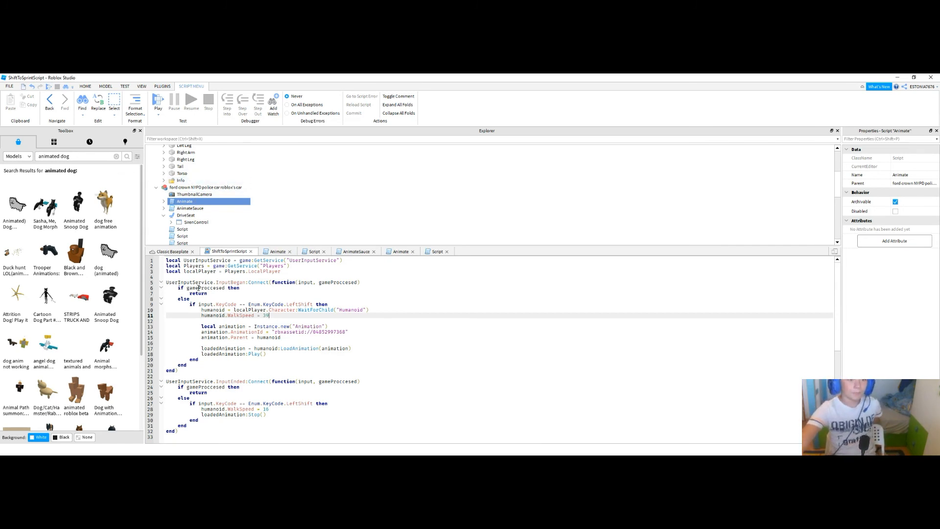
# - Rename the ford crown NYPD police car model as StarterCharacter
pyautogui.click(206, 188)
pyautogui.click(914, 166)
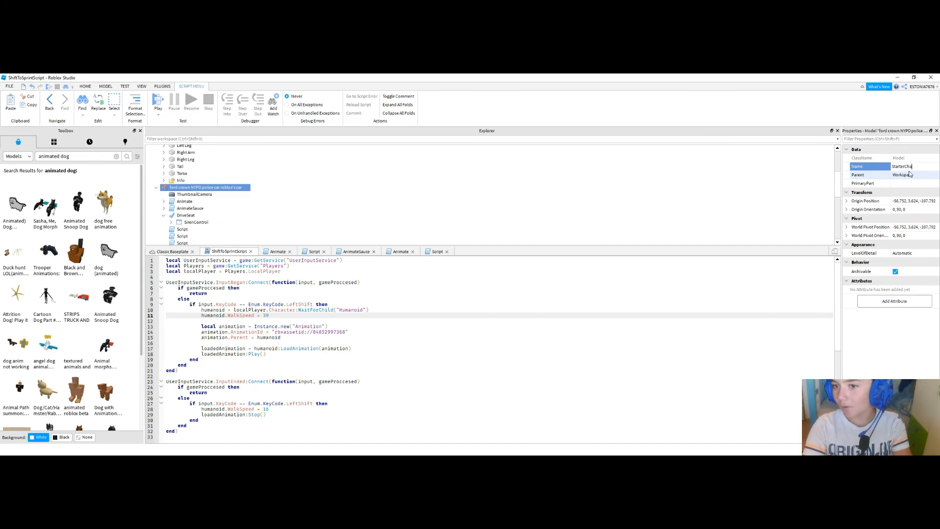
pyautogui.write('StarterCharacte')
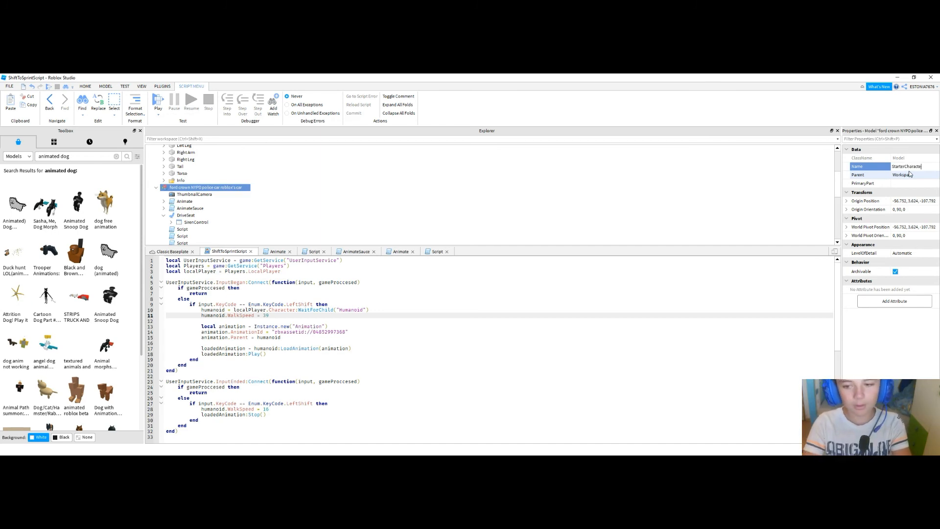
pyautogui.write('r')
pyautogui.press('Return')
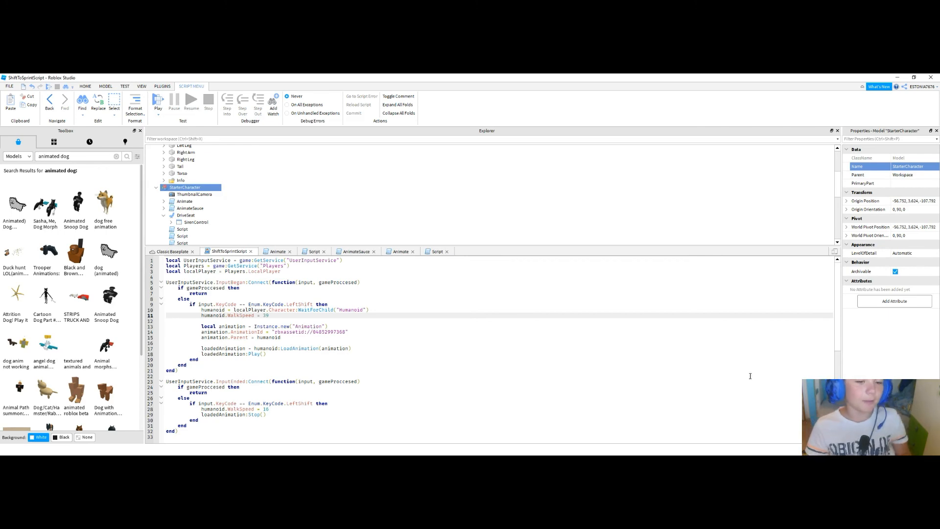
# - Return to the Classic Baseplate 3D view and delete the Otis The Chihuahua model from the workspace
pyautogui.click(174, 251)
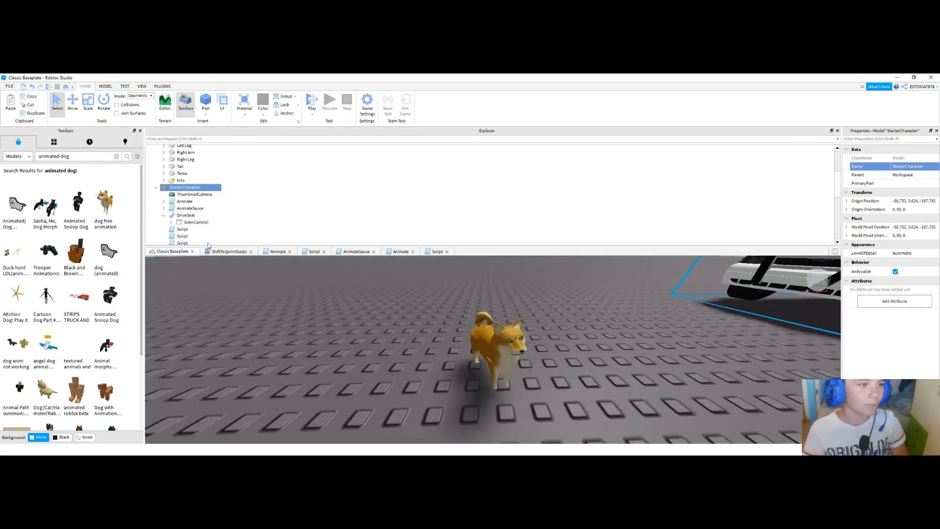
pyautogui.moveTo(458, 299); pyautogui.dragTo(492, 338, button='right')
pyautogui.rightClick(493, 338)
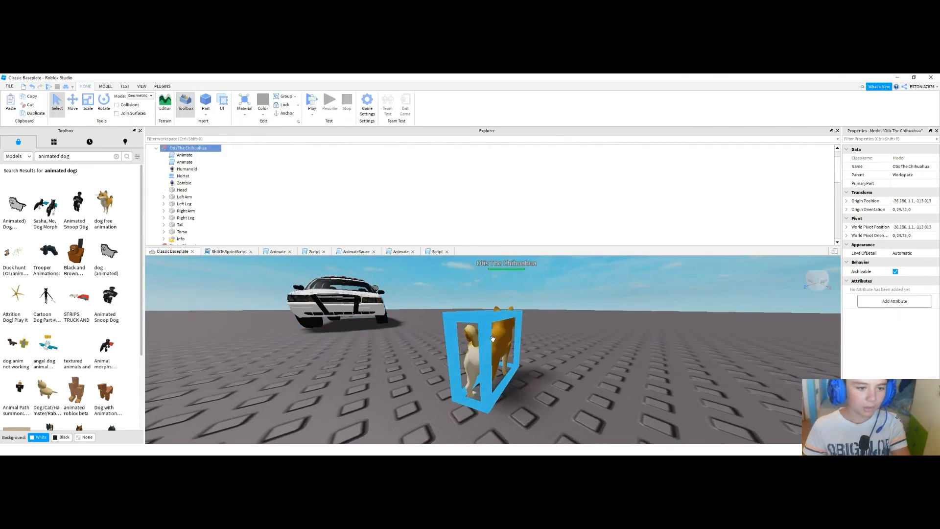
pyautogui.click(506, 192)
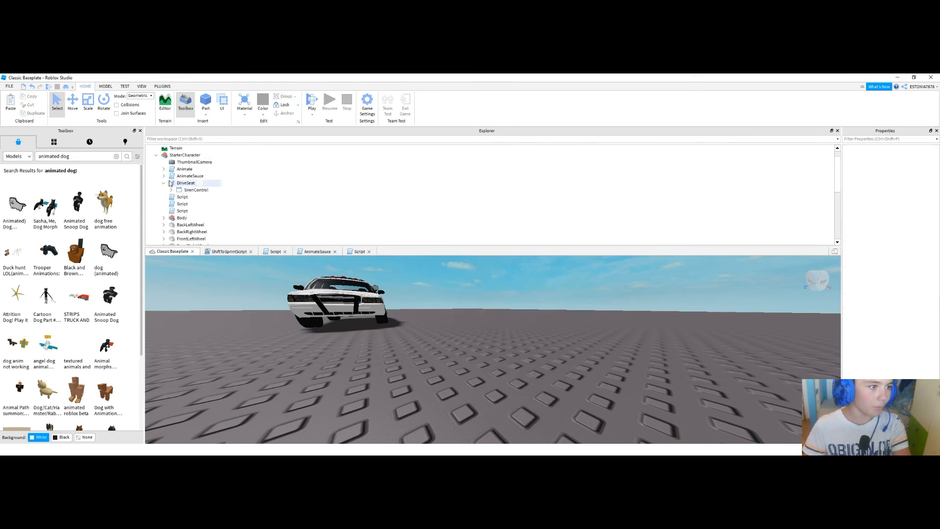
# - Delete the DriveSeat and the Chassis from the police car's StarterCharacter model
pyautogui.scroll(1, 170, 184)
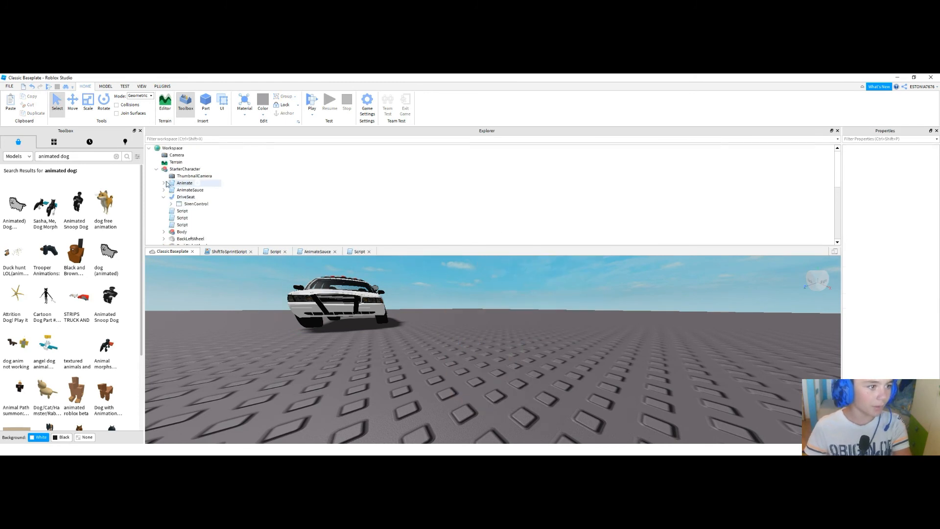
pyautogui.rightClick(186, 196)
pyautogui.click(196, 239)
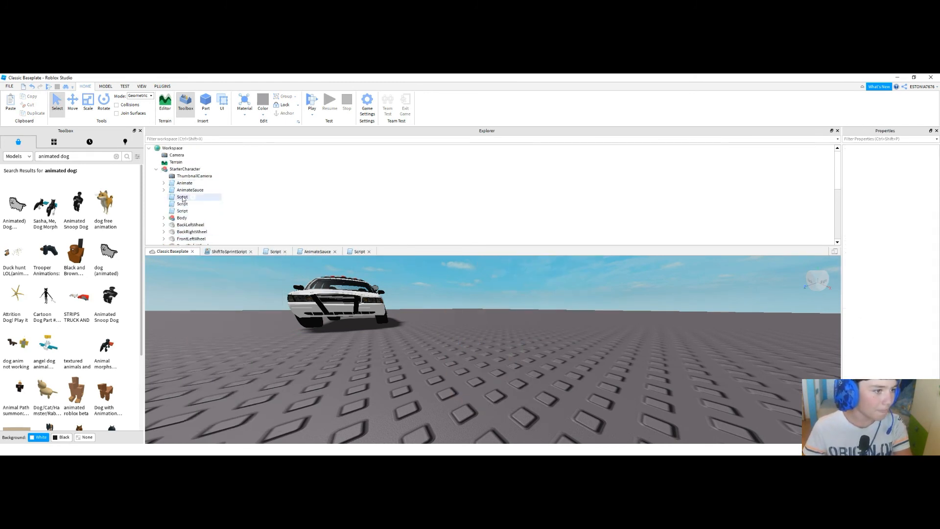
pyautogui.scroll(-2, 170, 222)
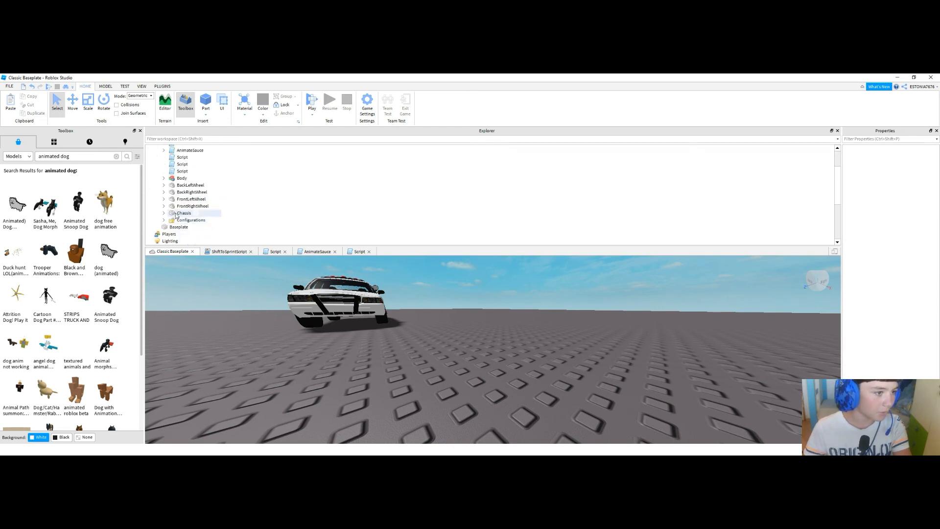
pyautogui.click(170, 214)
pyautogui.rightClick(169, 214)
pyautogui.click(196, 252)
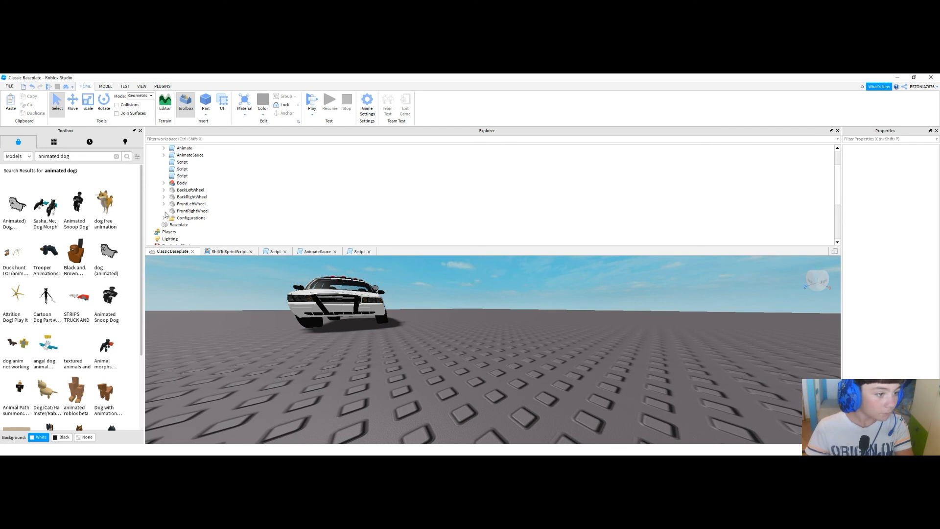
# - Move the StarterCharacter police car model from Workspace into StarterPlayer
pyautogui.scroll(-1, 209, 210)
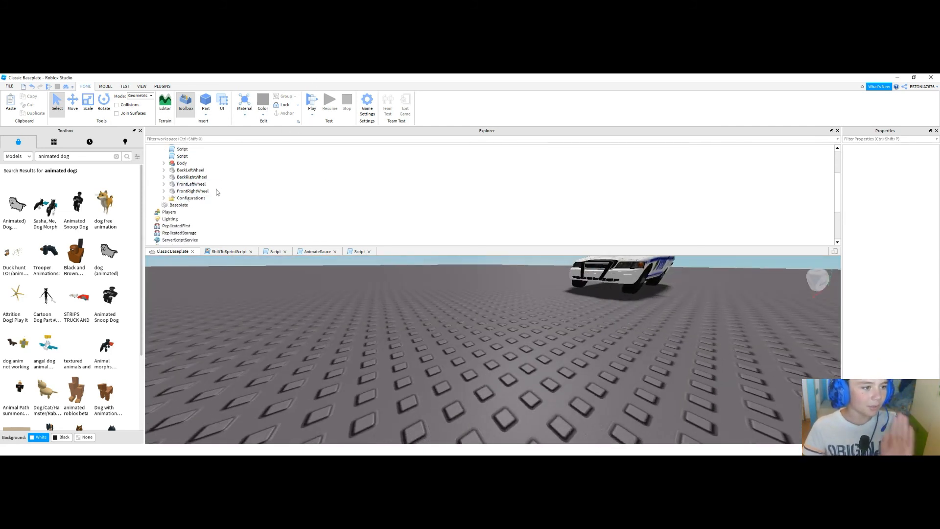
pyautogui.scroll(3, 213, 190)
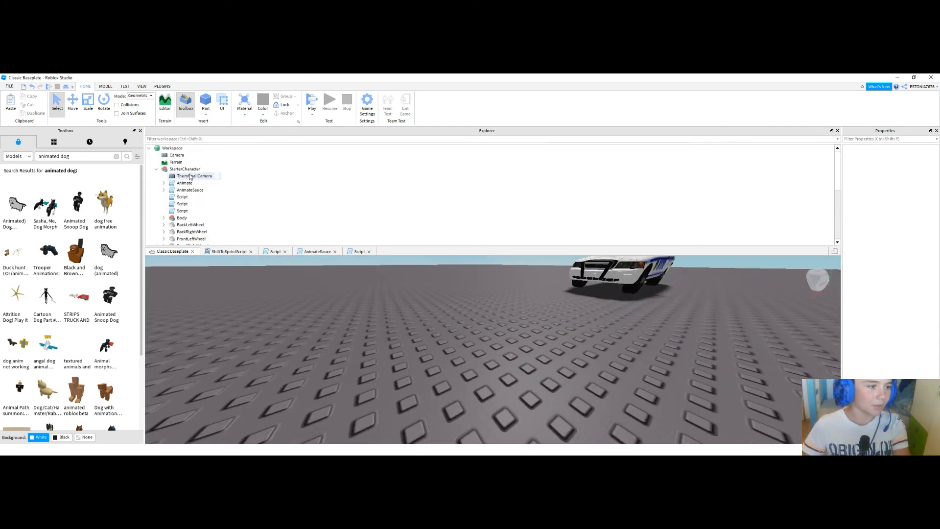
pyautogui.moveTo(185, 168); pyautogui.dragTo(193, 200)
pyautogui.scroll(-5, 191, 186)
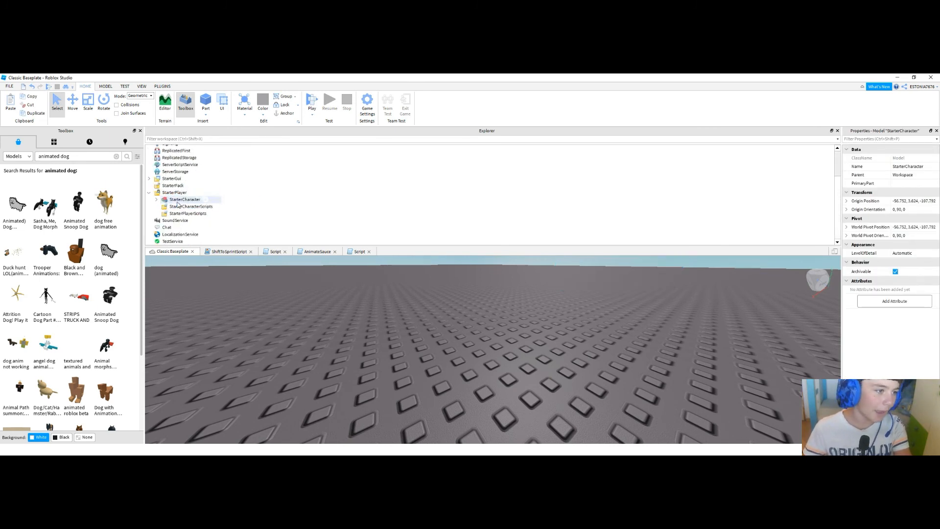
pyautogui.scroll(2, 207, 207)
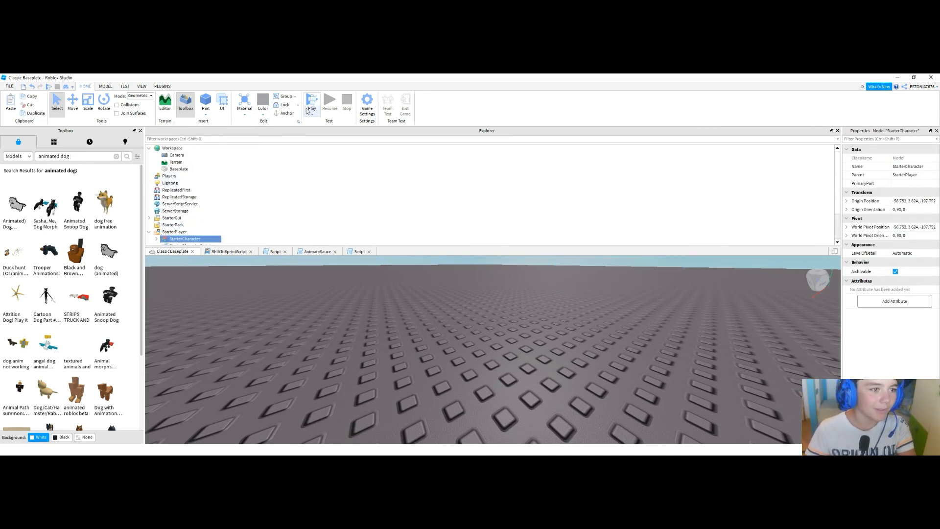
# - Playtest the game twice with the police car as the player's character, stopping each test run
pyautogui.click(310, 104)
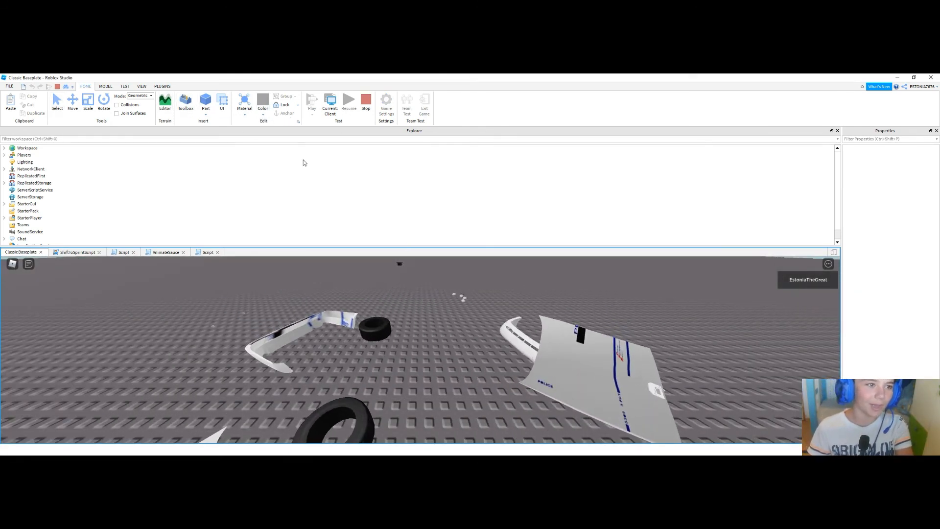
pyautogui.click(364, 102)
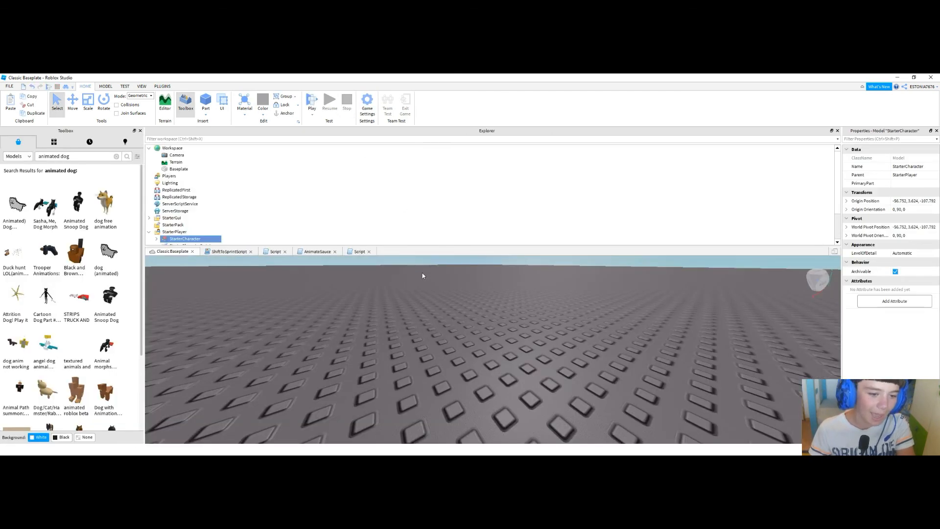
pyautogui.click(316, 101)
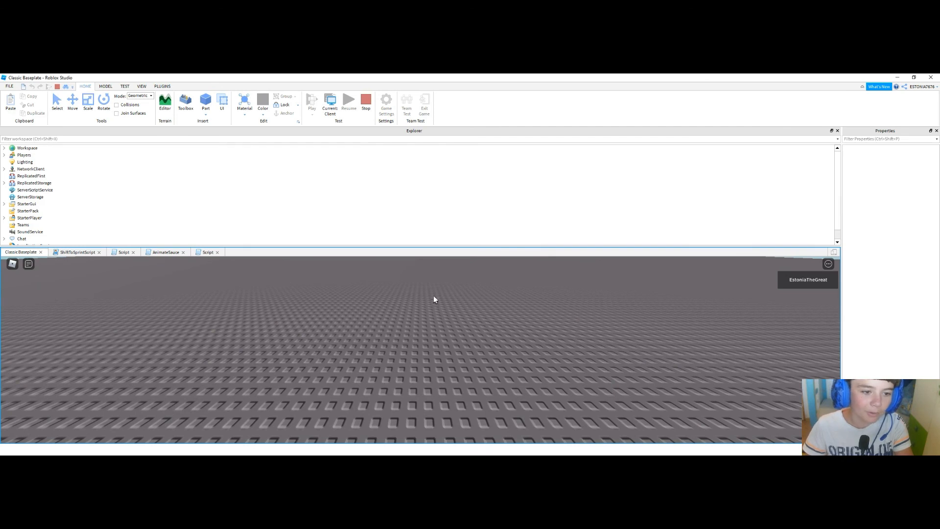
pyautogui.click(366, 102)
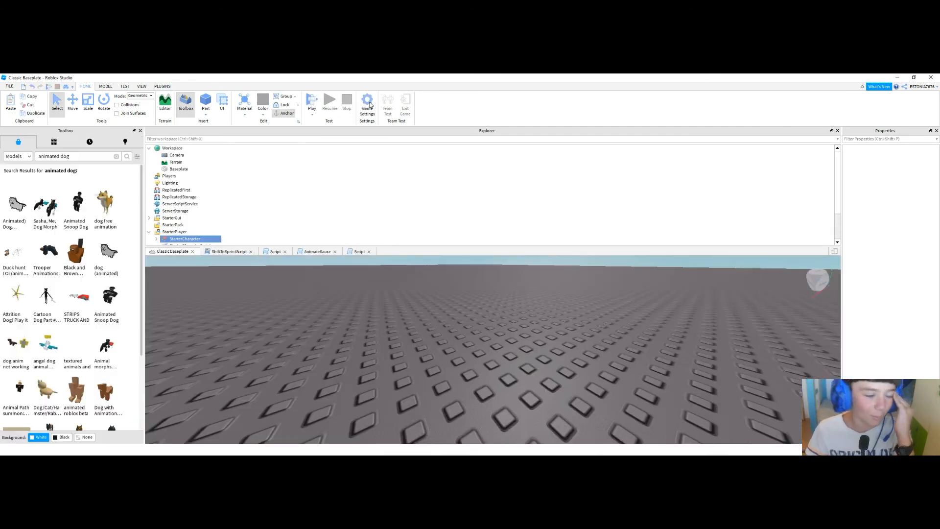
# - Delete the StarterCharacter police car model from StarterPlayer
pyautogui.rightClick(170, 239)
pyautogui.click(177, 276)
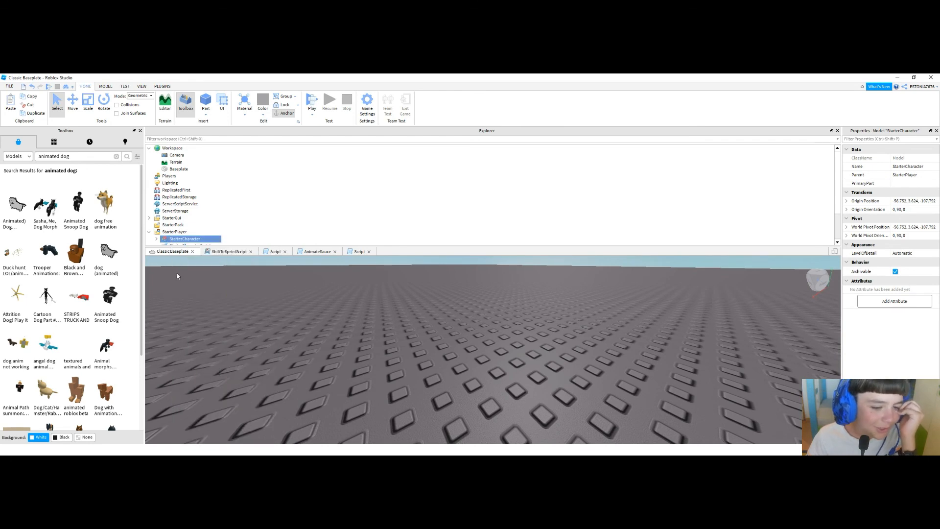
pyautogui.scroll(-2, 170, 215)
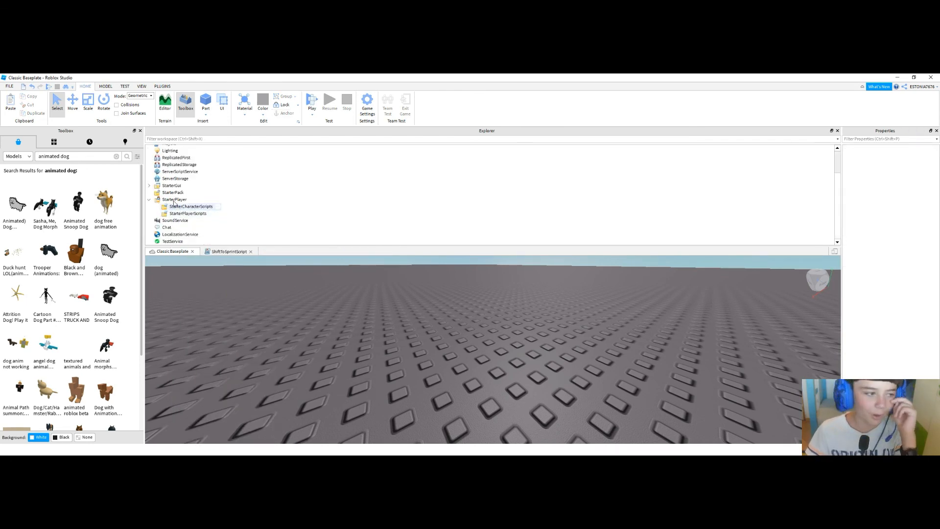
pyautogui.scroll(3, 238, 232)
pyautogui.moveTo(283, 324); pyautogui.dragTo(470, 336, button='right')
pyautogui.press('w')
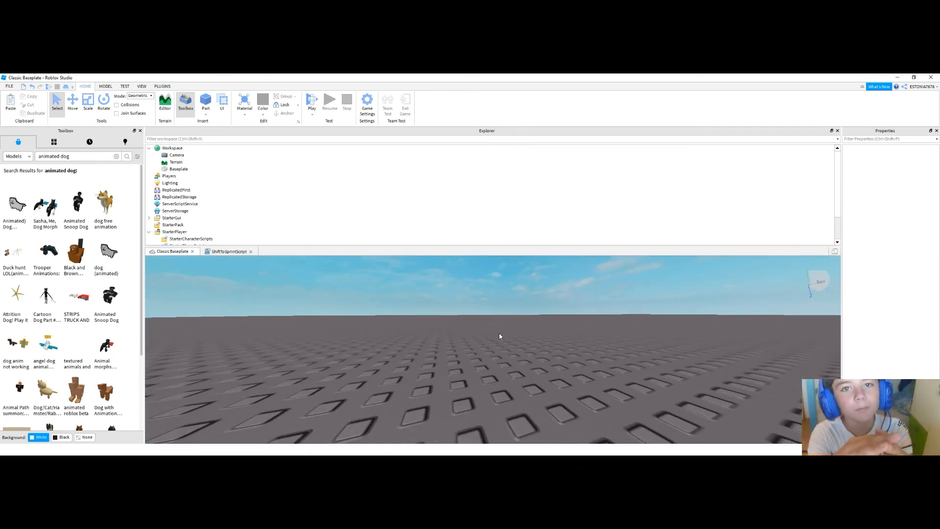